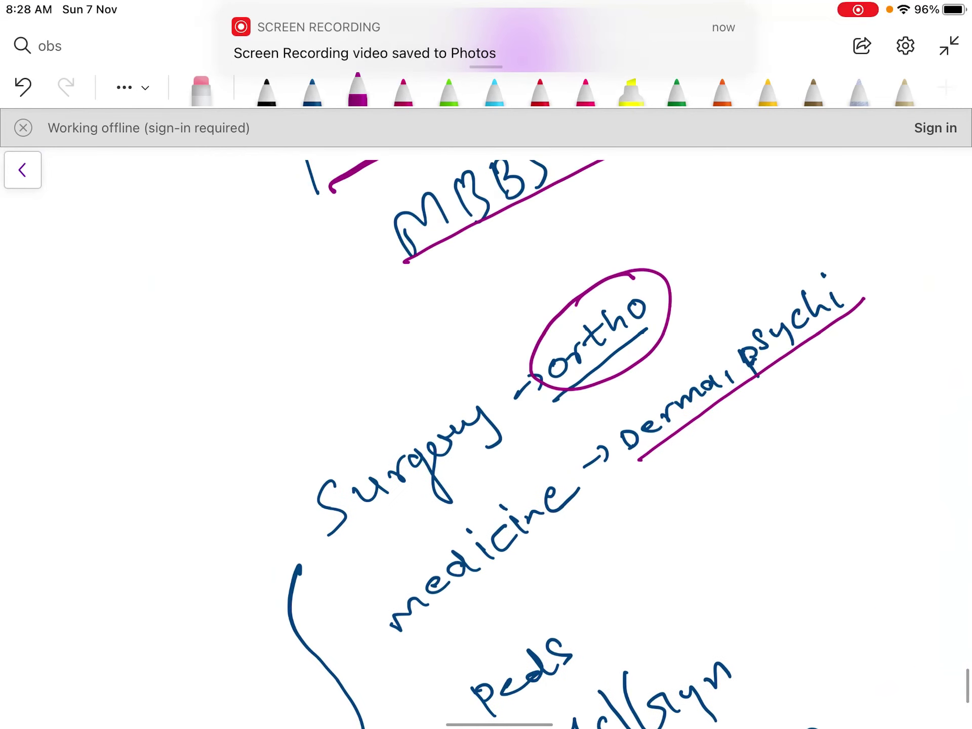
# - Circle 'Study approach' in purple
pyautogui.scroll(-3, 486, 436)
pyautogui.scroll(3, 486, 435)
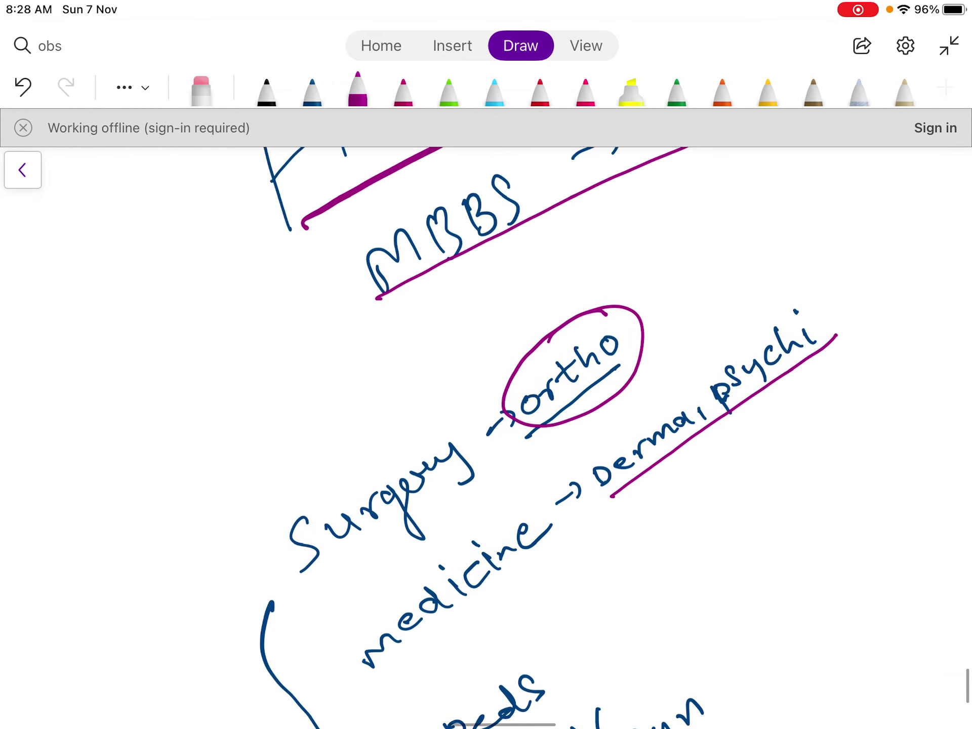
pyautogui.scroll(6, 486, 436)
pyautogui.hscroll(3, 486, 436)
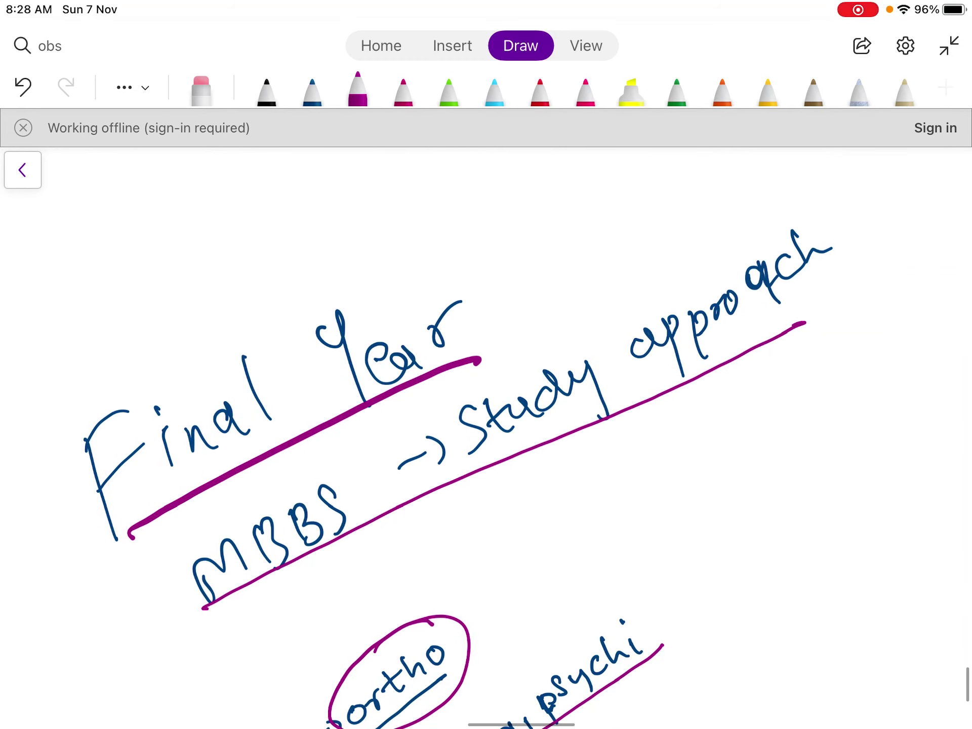
pyautogui.moveTo(499, 457)
pyautogui.mouseDown()
pyautogui.moveTo(564, 428)
pyautogui.moveTo(802, 198)
pyautogui.moveTo(448, 428)
pyautogui.moveTo(501, 459)
pyautogui.mouseUp()
# - Tick Surgery, medicine, peds and Obs/Gyn as done
pyautogui.scroll(-7, 486, 435)
pyautogui.hscroll(-2, 487, 435)
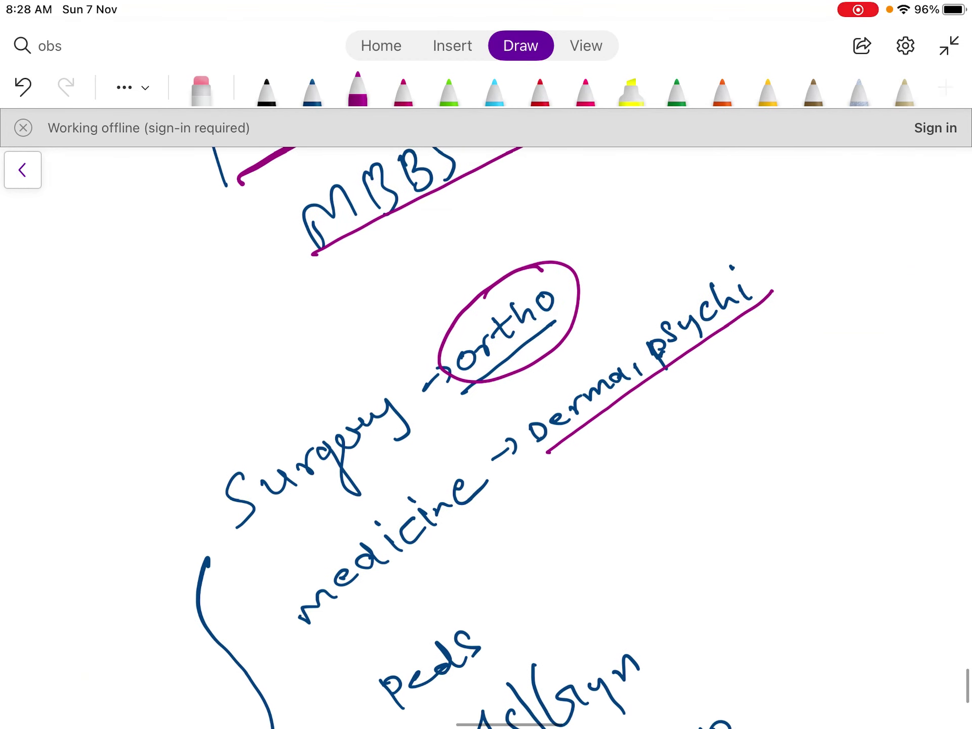
pyautogui.hscroll(2, 487, 436)
pyautogui.scroll(-1, 486, 435)
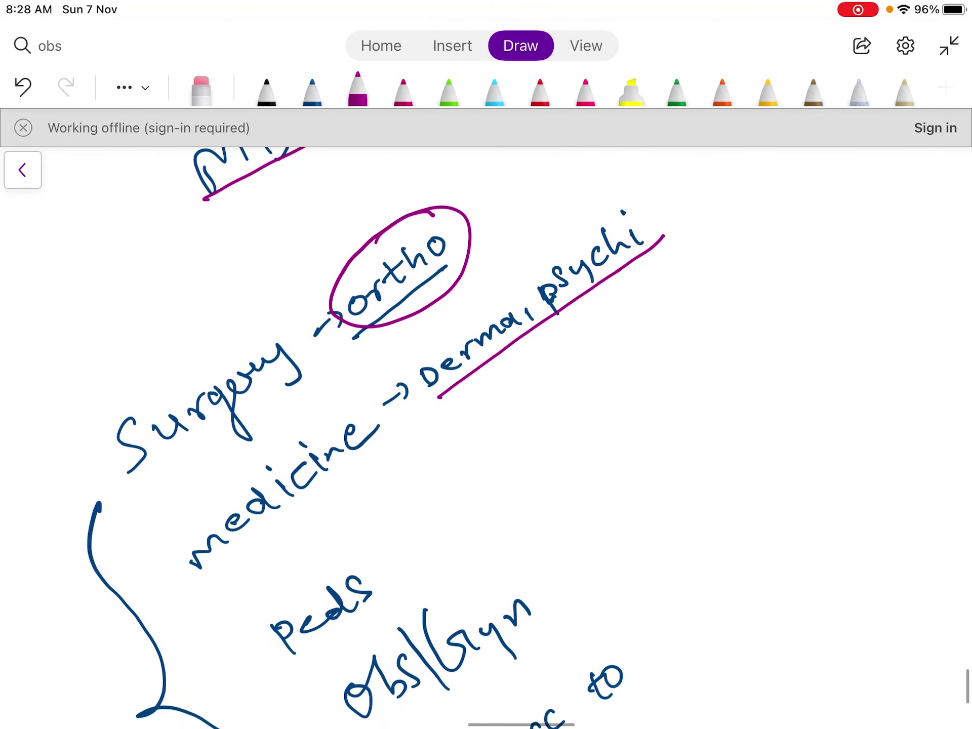
pyautogui.scroll(-2, 487, 436)
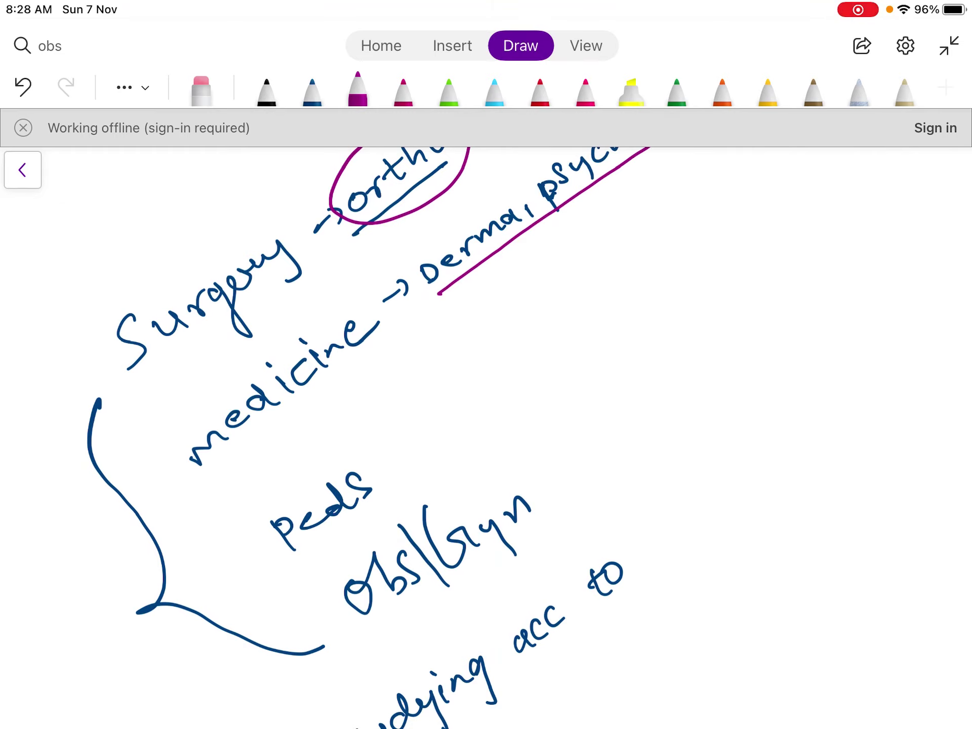
pyautogui.moveTo(133, 418); pyautogui.dragTo(163, 384)
pyautogui.moveTo(192, 495); pyautogui.dragTo(225, 460)
pyautogui.moveTo(246, 588); pyautogui.dragTo(273, 554)
pyautogui.moveTo(330, 652); pyautogui.dragTo(354, 615)
# - Draw a box around 'Derma, psychi'
pyautogui.scroll(3, 375, 436)
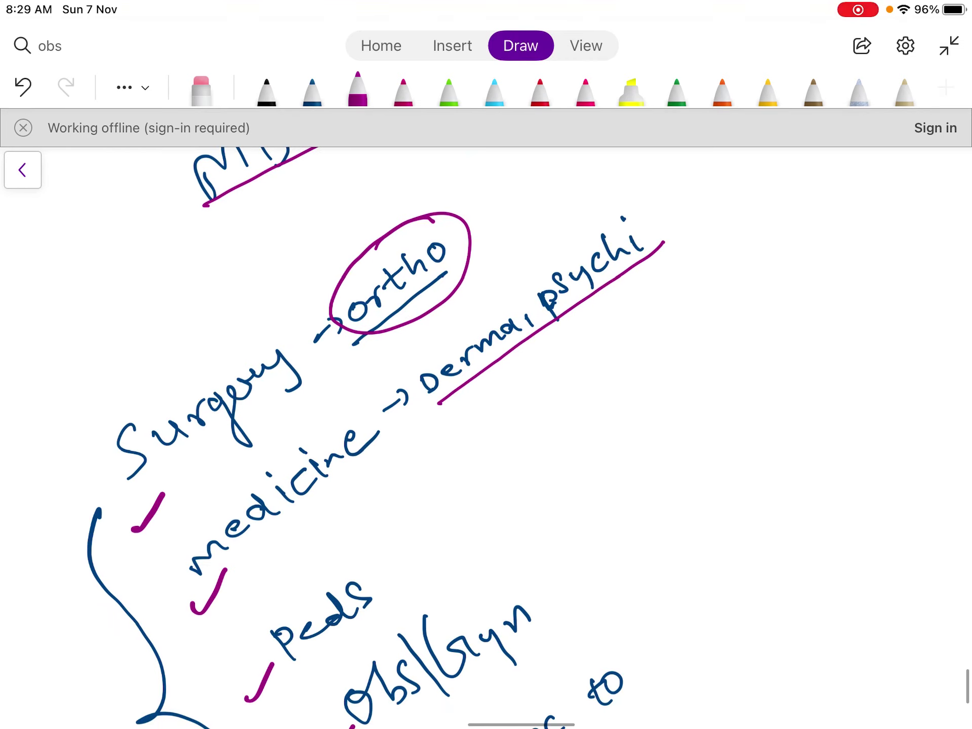
pyautogui.moveTo(450, 398)
pyautogui.mouseDown()
pyautogui.moveTo(656, 240)
pyautogui.moveTo(416, 354)
pyautogui.moveTo(449, 399)
pyautogui.mouseUp()
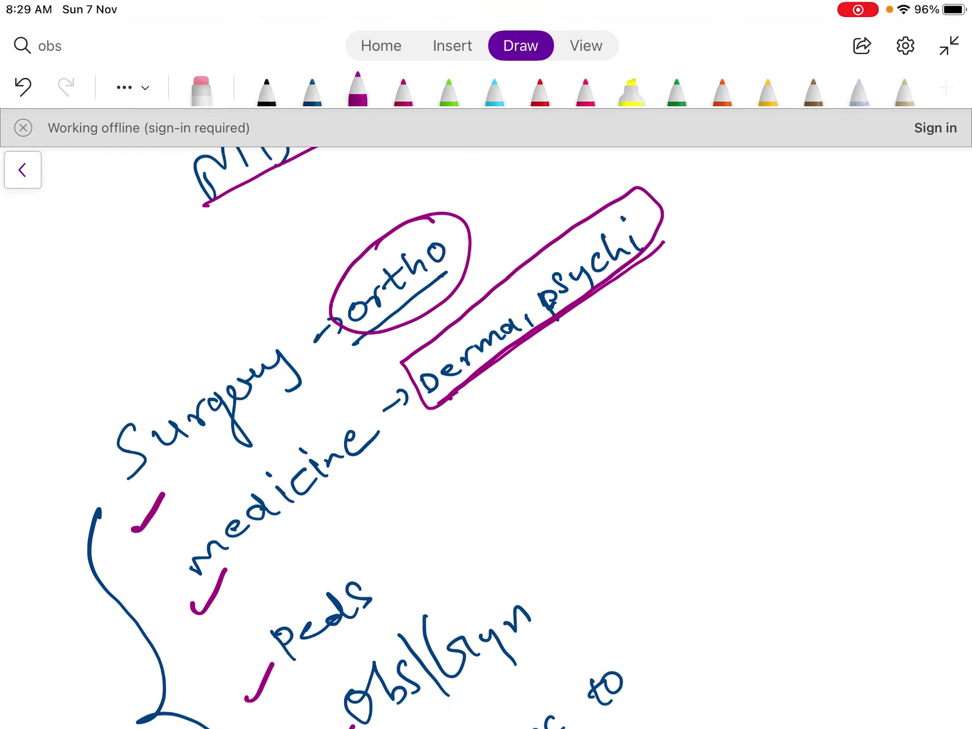
pyautogui.scroll(-7, 486, 435)
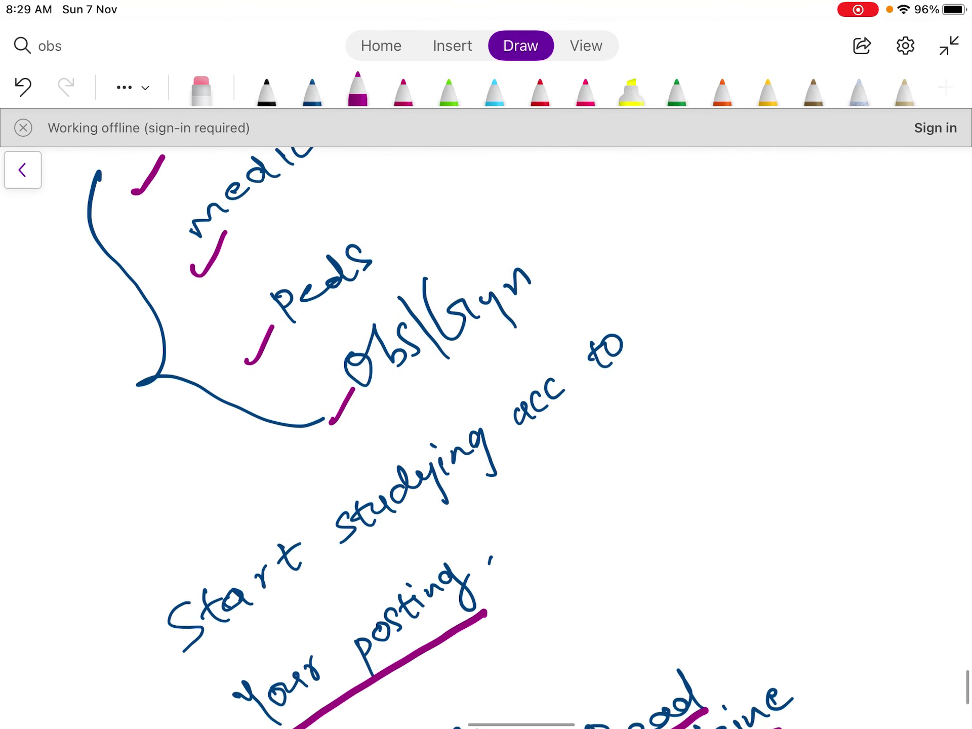
# - Tick Medicine postings and circle 'Read medicine' in purple
pyautogui.scroll(-2, 441, 435)
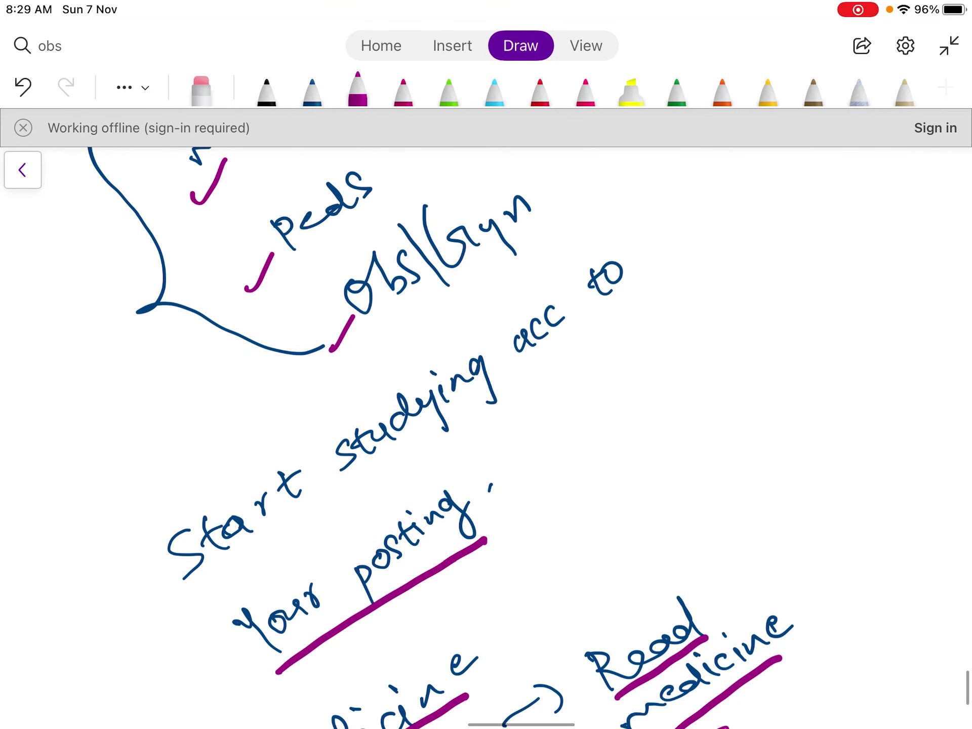
pyautogui.scroll(-3, 456, 436)
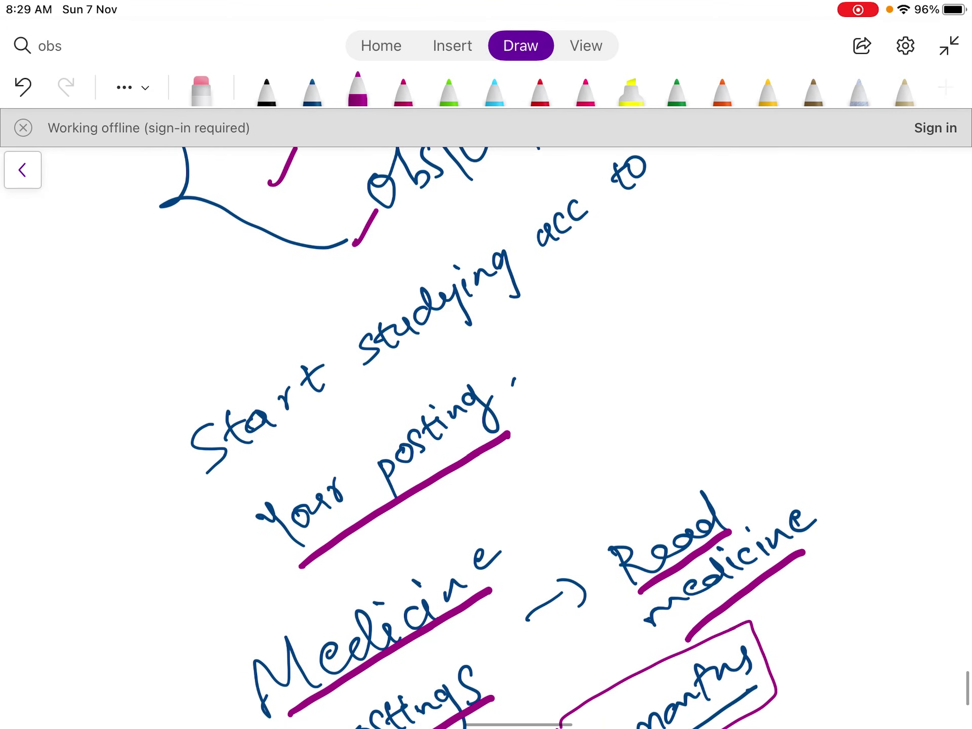
pyautogui.scroll(-3, 486, 436)
pyautogui.moveTo(250, 657); pyautogui.dragTo(280, 617)
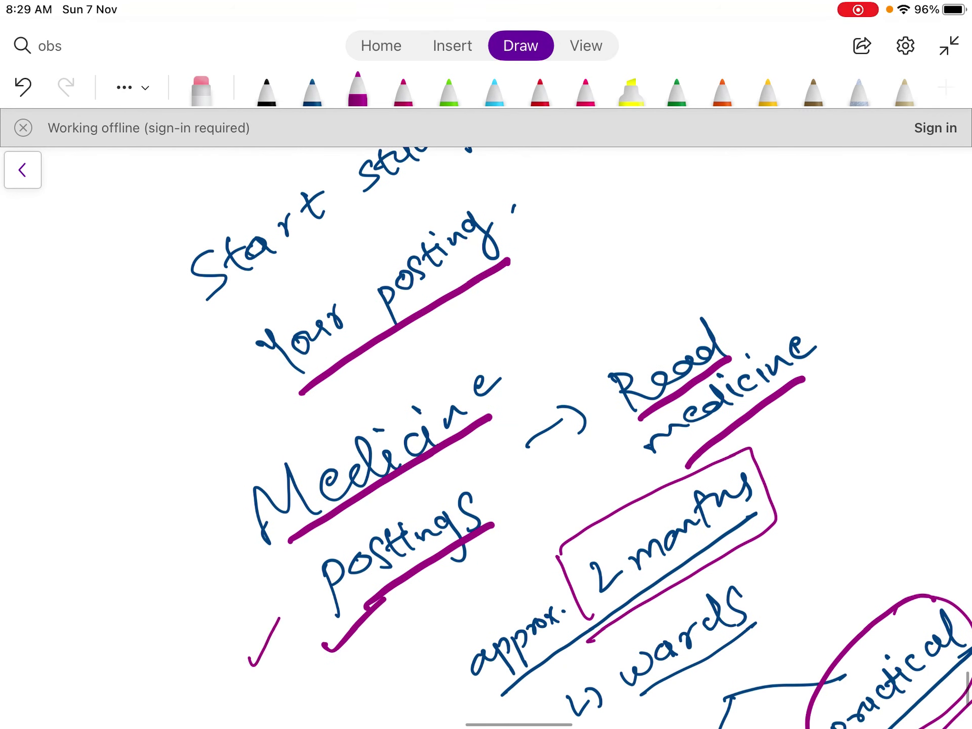
pyautogui.moveTo(742, 275)
pyautogui.mouseDown()
pyautogui.moveTo(595, 400)
pyautogui.moveTo(702, 258)
pyautogui.mouseUp()
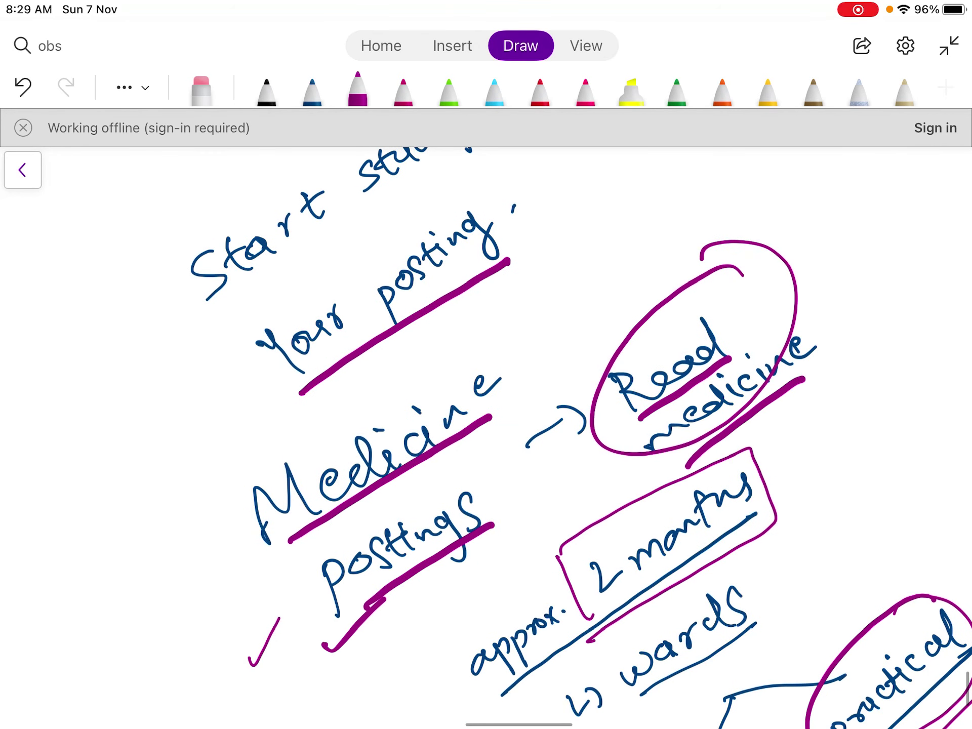
# - Add a tick beside the 2 months box and circle the word 'wards'
pyautogui.scroll(-2, 486, 435)
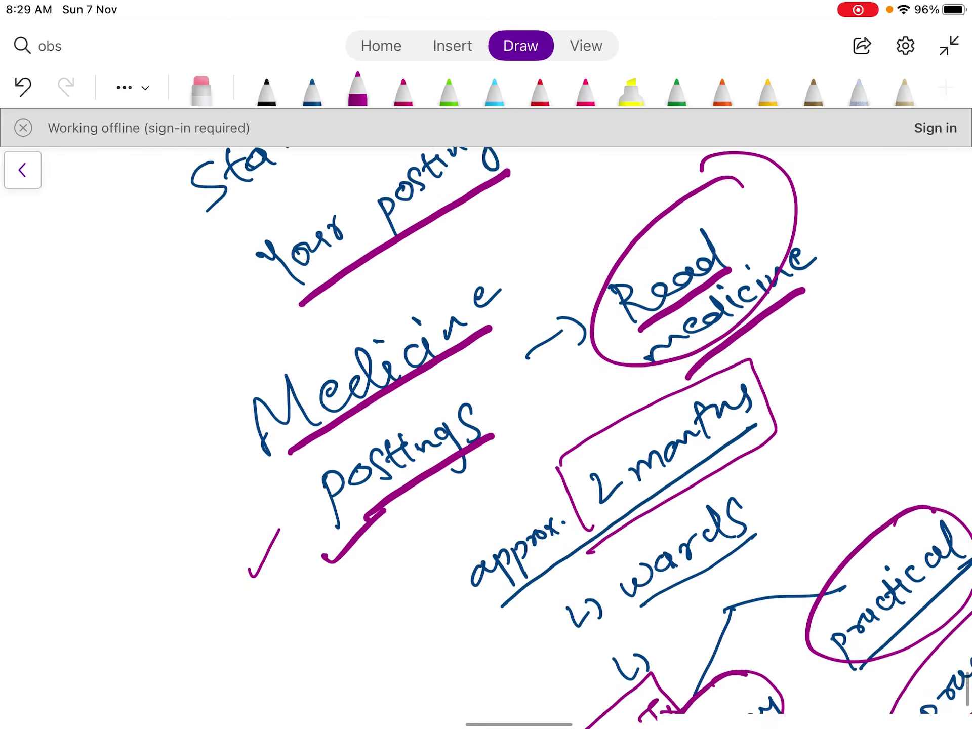
pyautogui.moveTo(796, 356)
pyautogui.mouseDown()
pyautogui.moveTo(799, 363)
pyautogui.moveTo(838, 332)
pyautogui.mouseUp()
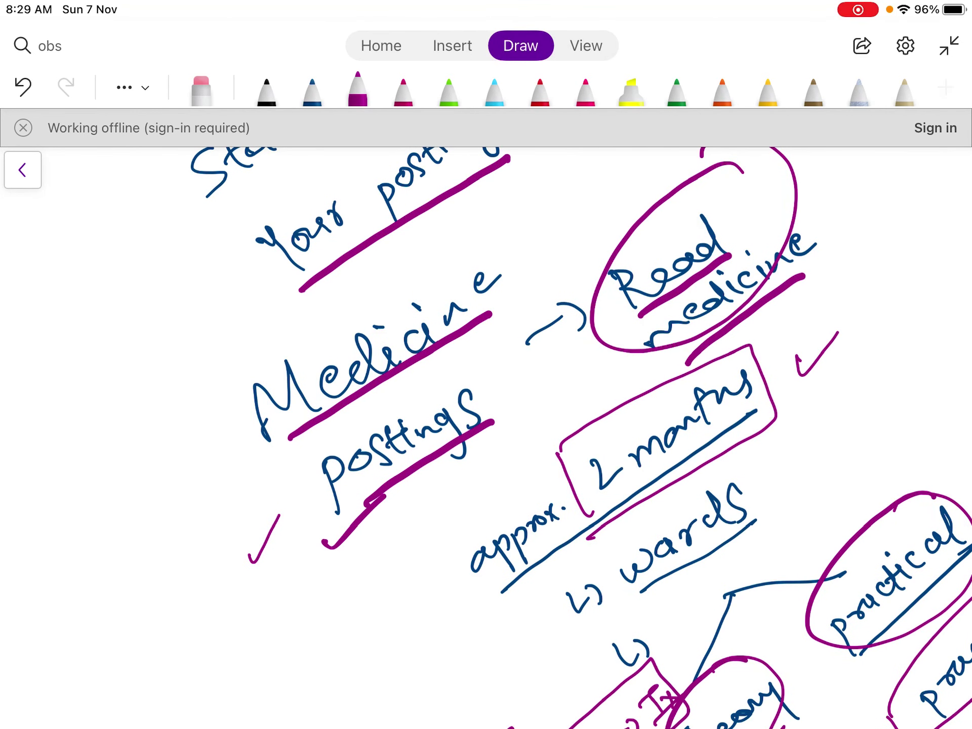
pyautogui.scroll(-2, 608, 436)
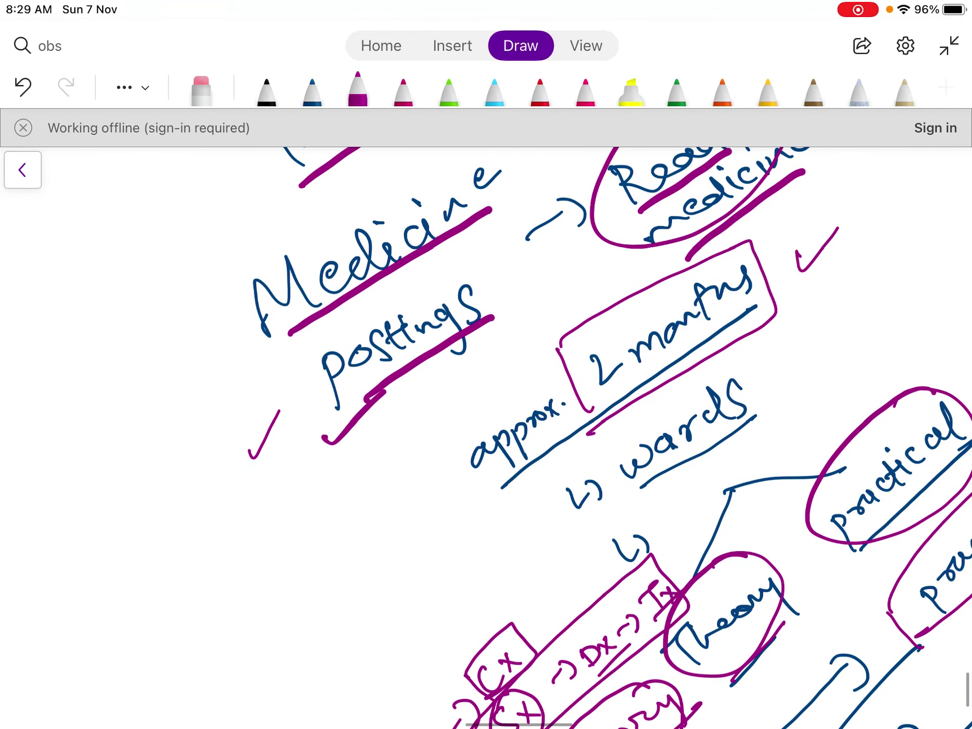
pyautogui.moveTo(739, 362); pyautogui.dragTo(752, 352)
pyautogui.scroll(-3, 592, 436)
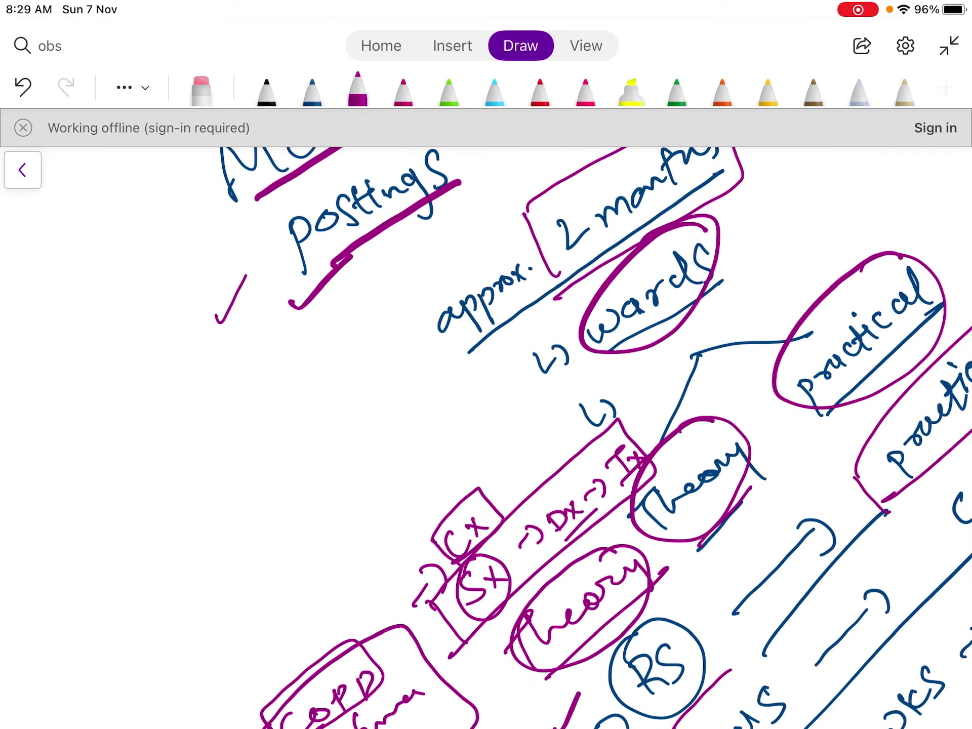
# - Draw a purple arrow after the 'wards' oval and thicken the short slash mark
pyautogui.moveTo(741, 242); pyautogui.dragTo(763, 226)
pyautogui.moveTo(758, 208); pyautogui.dragTo(772, 241)
pyautogui.scroll(-4, 588, 436)
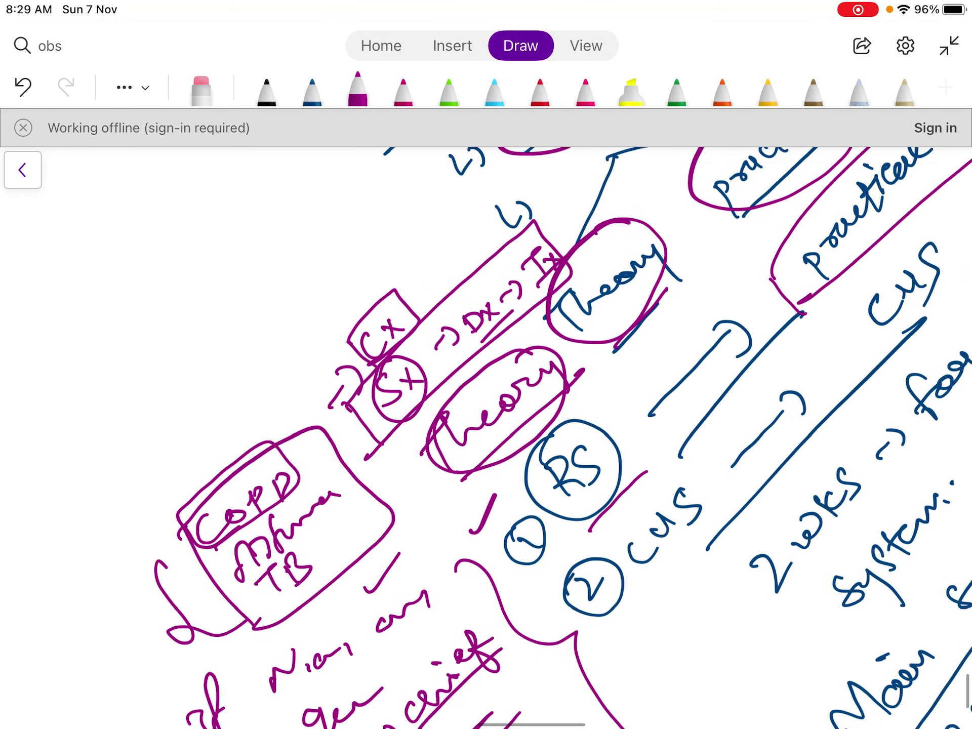
pyautogui.moveTo(478, 496); pyautogui.dragTo(504, 452)
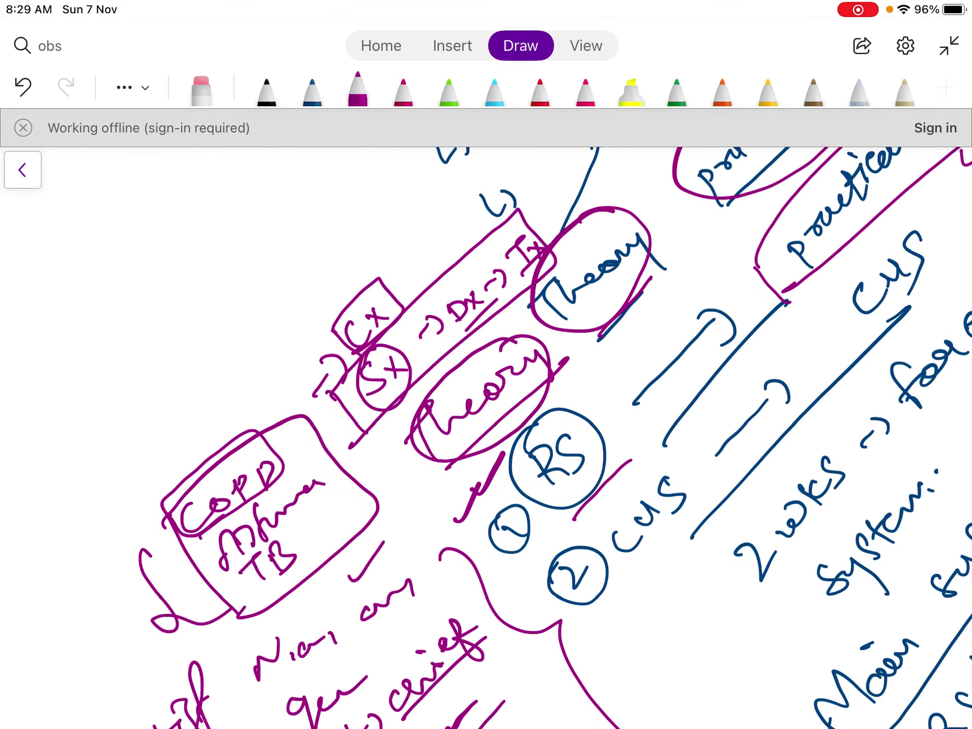
# - Box in 'Examination' and strike twice through the lower Theory oval
pyautogui.scroll(5, 542, 435)
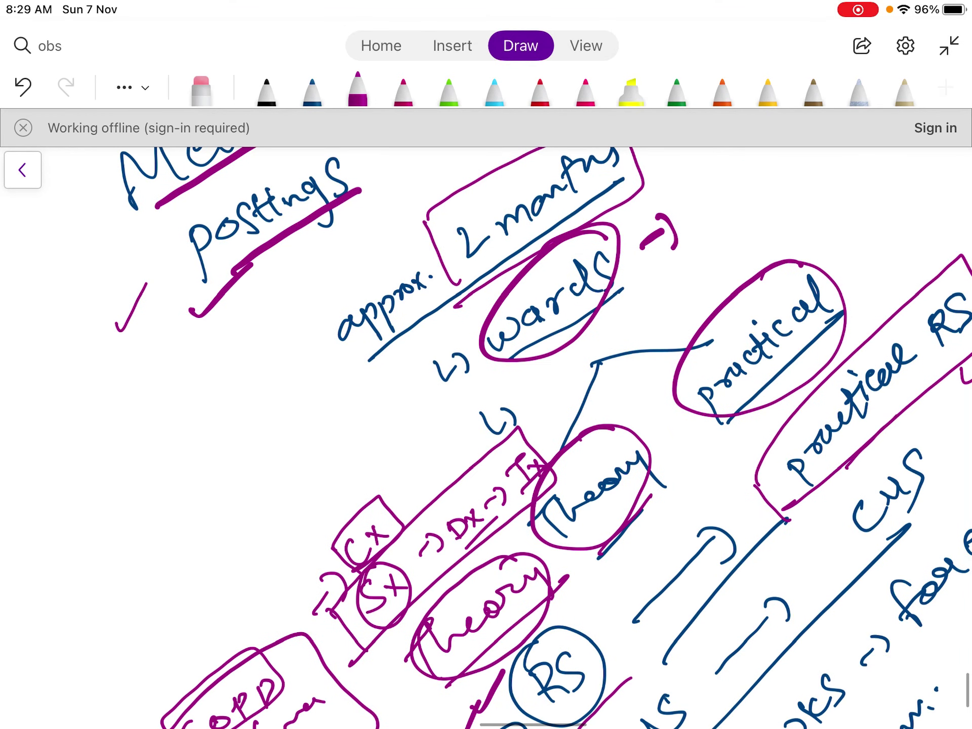
pyautogui.hscroll(5, 487, 435)
pyautogui.moveTo(798, 384)
pyautogui.mouseDown()
pyautogui.moveTo(787, 344)
pyautogui.moveTo(929, 245)
pyautogui.moveTo(805, 385)
pyautogui.mouseUp()
pyautogui.scroll(-3, 486, 436)
pyautogui.hscroll(-3, 486, 436)
pyautogui.hscroll(-3, 486, 435)
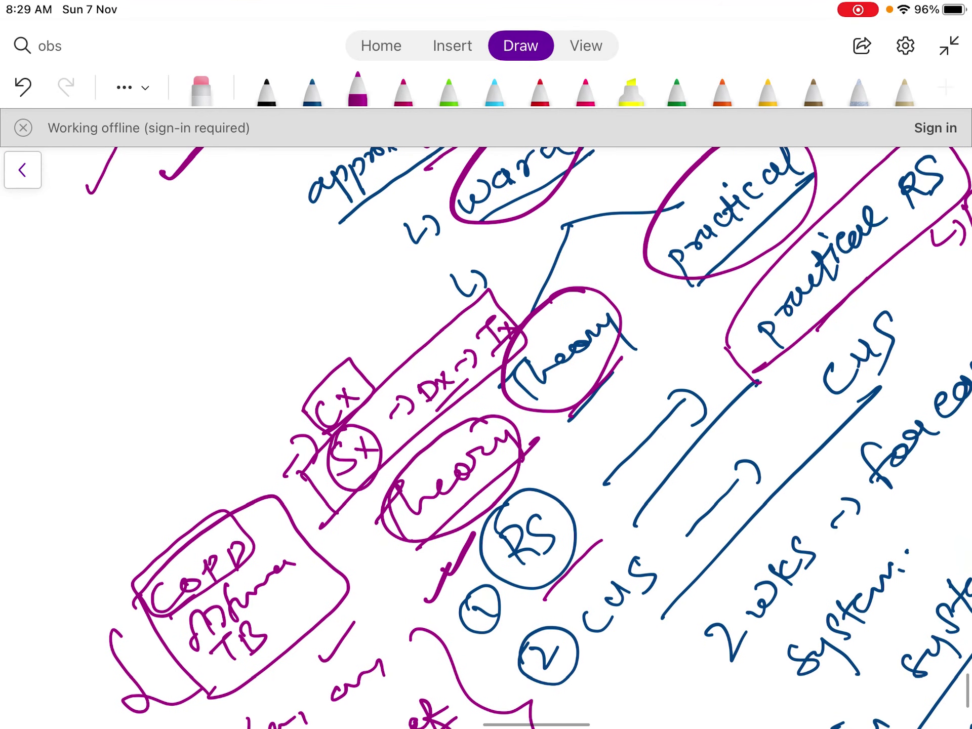
pyautogui.moveTo(517, 464); pyautogui.dragTo(420, 557)
pyautogui.moveTo(552, 438); pyautogui.dragTo(445, 531)
# - Retrace the bracket, tick and dash the COPD box, and underline Dx and Ix
pyautogui.moveTo(116, 630)
pyautogui.mouseDown()
pyautogui.moveTo(144, 707)
pyautogui.moveTo(202, 691)
pyautogui.mouseUp()
pyautogui.moveTo(259, 527)
pyautogui.mouseDown()
pyautogui.moveTo(270, 531)
pyautogui.moveTo(287, 511)
pyautogui.mouseUp()
pyautogui.moveTo(285, 588); pyautogui.dragTo(305, 564)
pyautogui.moveTo(284, 633); pyautogui.dragTo(308, 605)
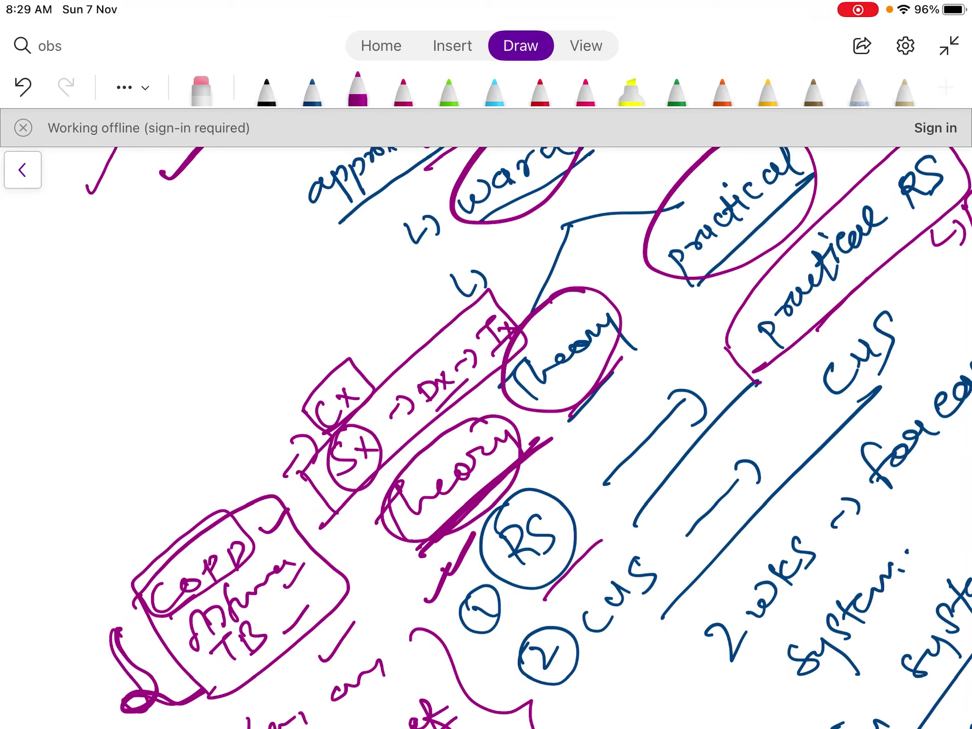
pyautogui.moveTo(363, 489); pyautogui.dragTo(389, 466)
pyautogui.moveTo(439, 411); pyautogui.dragTo(509, 334)
# - Mark above the Examination box and draw a long purple line beside the blue notes
pyautogui.hscroll(5, 486, 438)
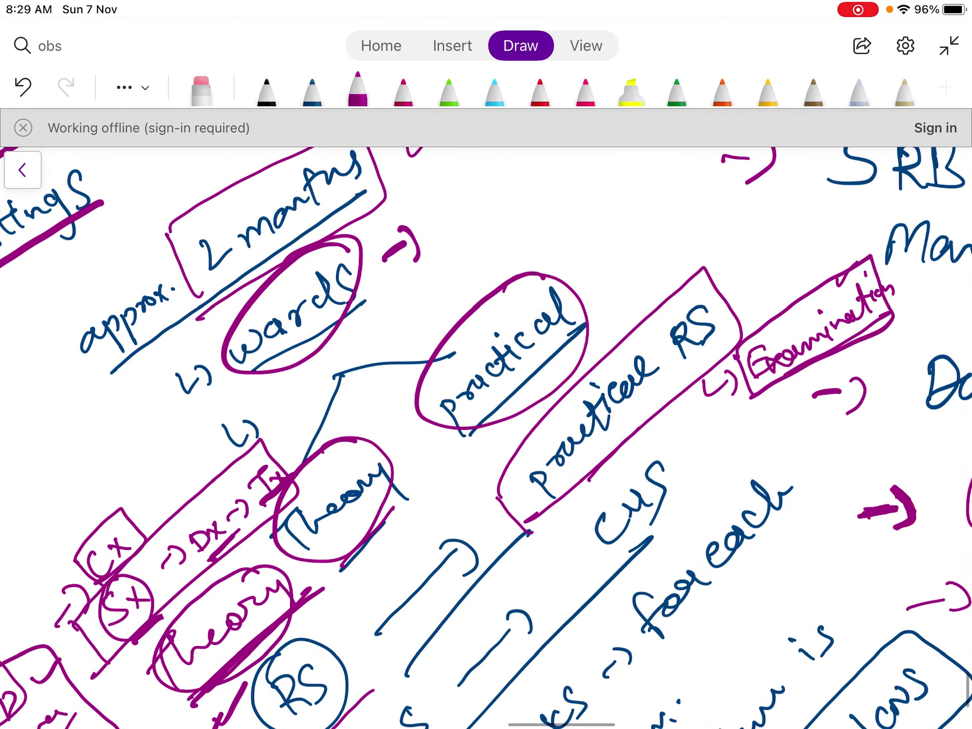
pyautogui.moveTo(781, 296); pyautogui.dragTo(816, 265)
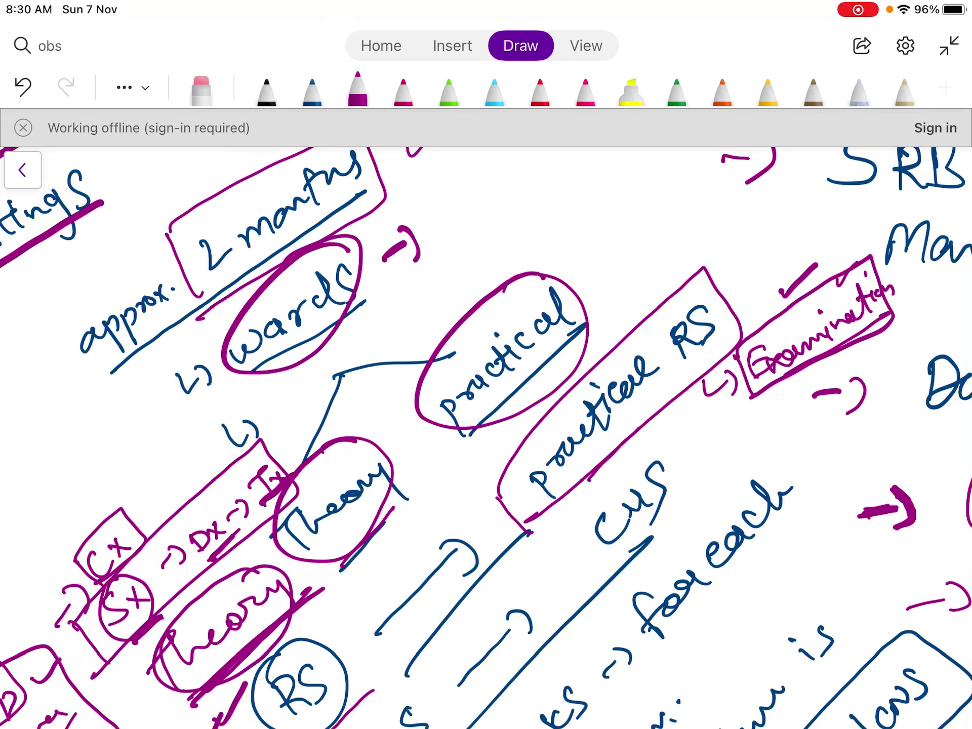
pyautogui.scroll(-3, 486, 438)
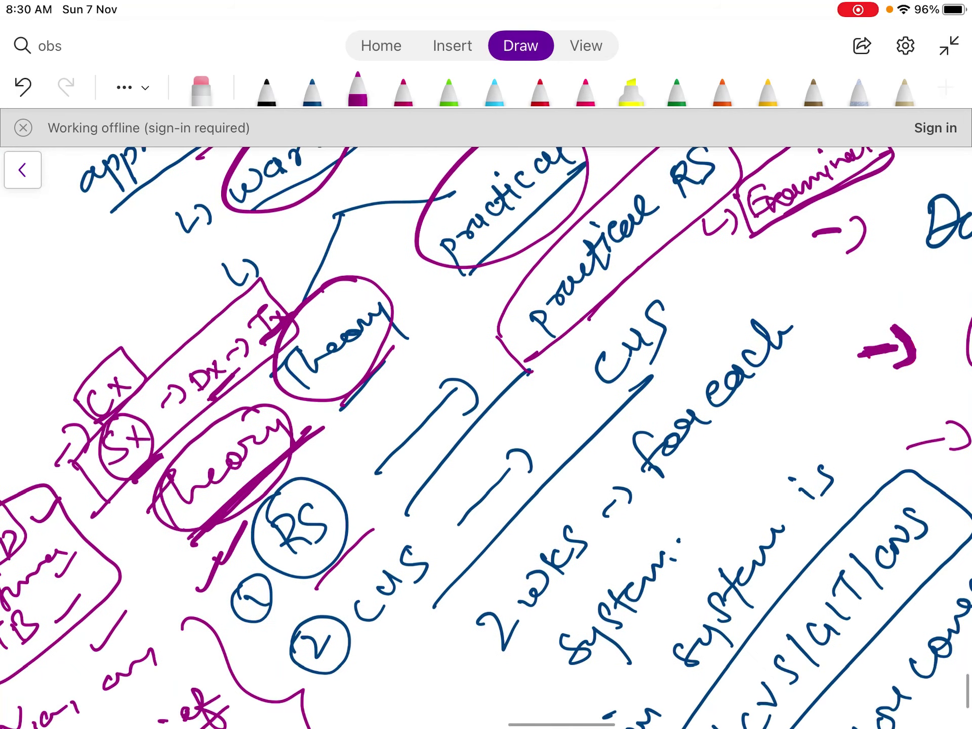
pyautogui.moveTo(317, 588); pyautogui.dragTo(719, 196)
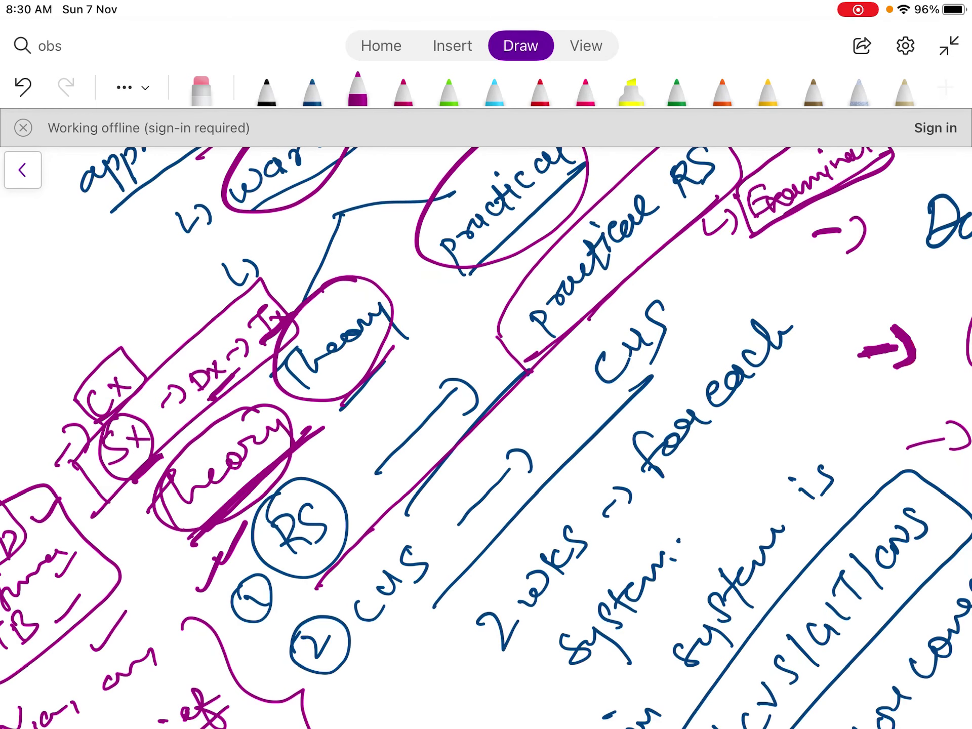
pyautogui.scroll(-6, 487, 438)
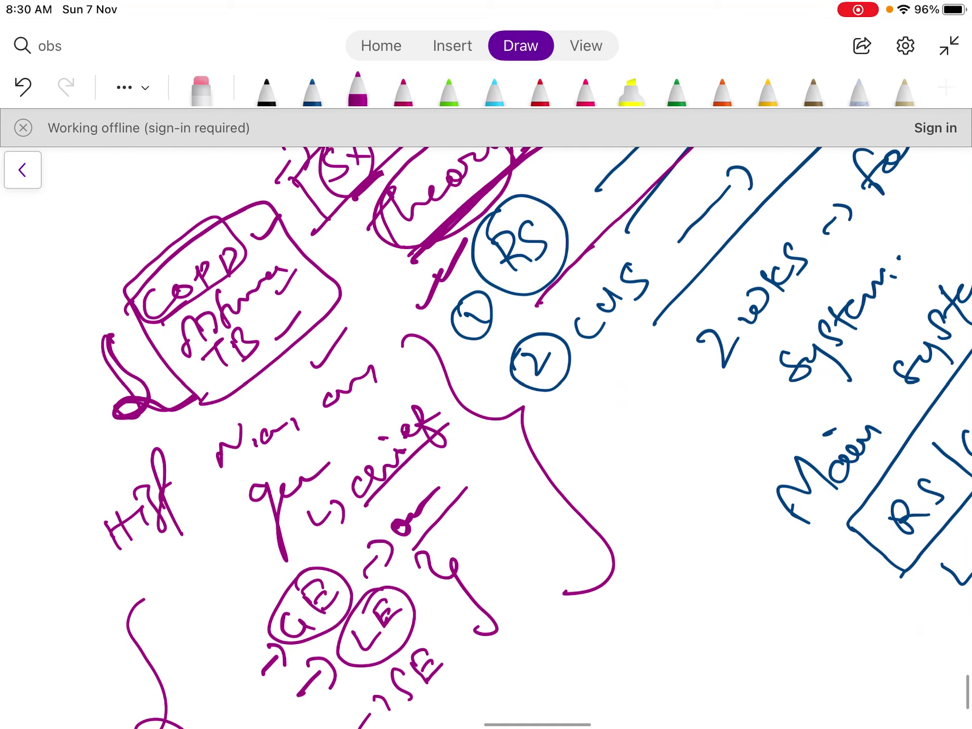
# - Add a hook to the left bracket and retrace the large right-hand bracket in purple
pyautogui.scroll(-2, 486, 438)
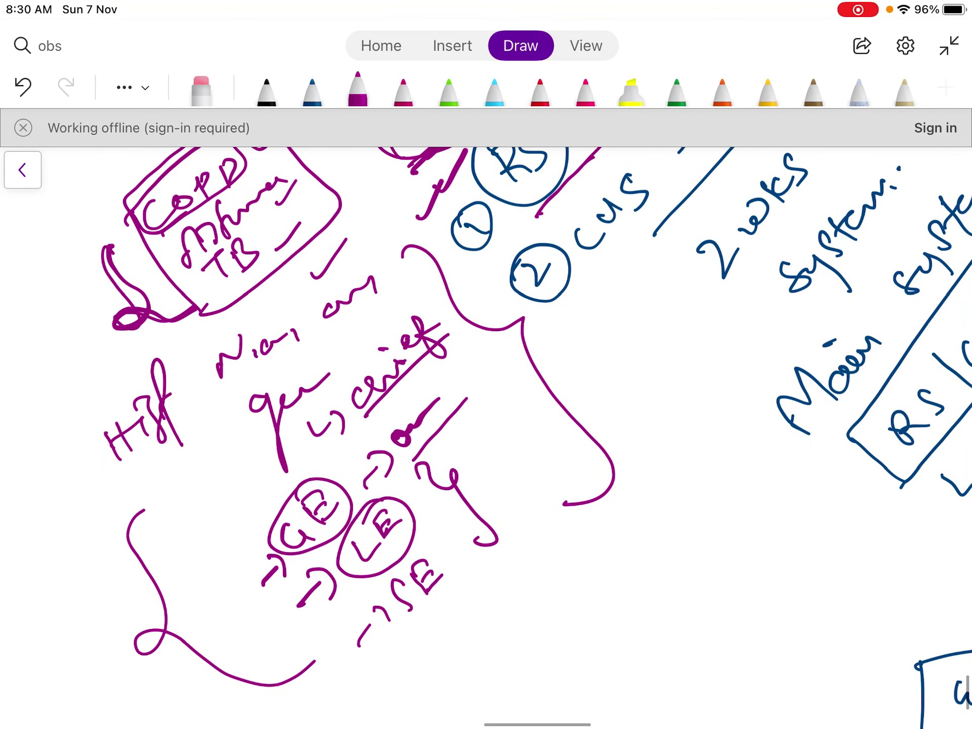
pyautogui.moveTo(146, 508); pyautogui.dragTo(152, 515)
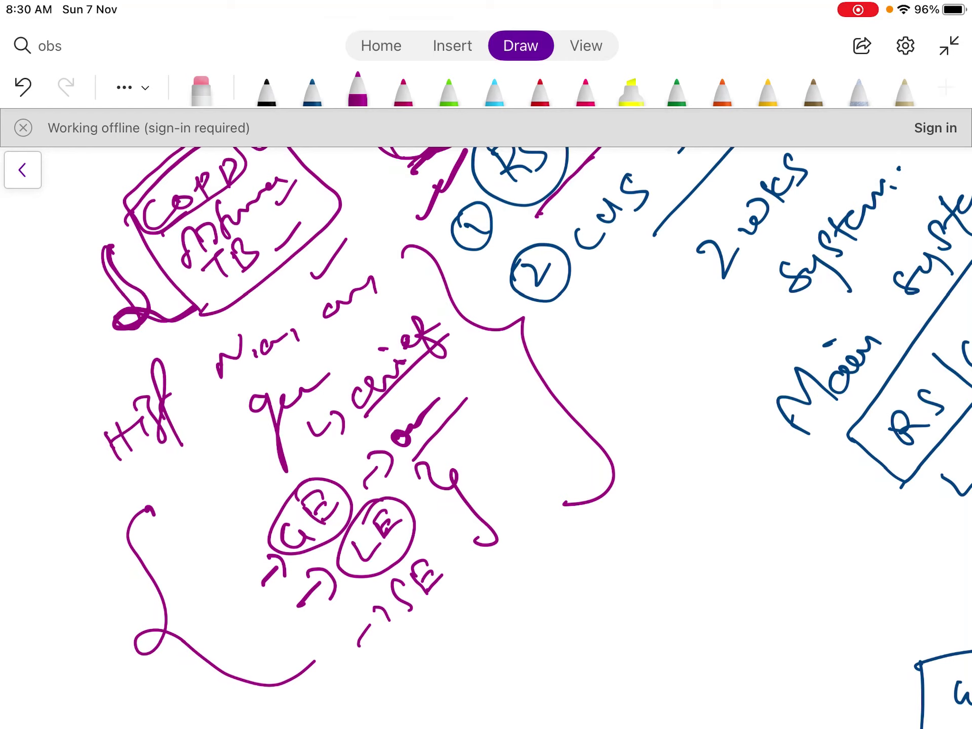
pyautogui.moveTo(401, 263)
pyautogui.mouseDown()
pyautogui.moveTo(545, 380)
pyautogui.moveTo(571, 493)
pyautogui.mouseUp()
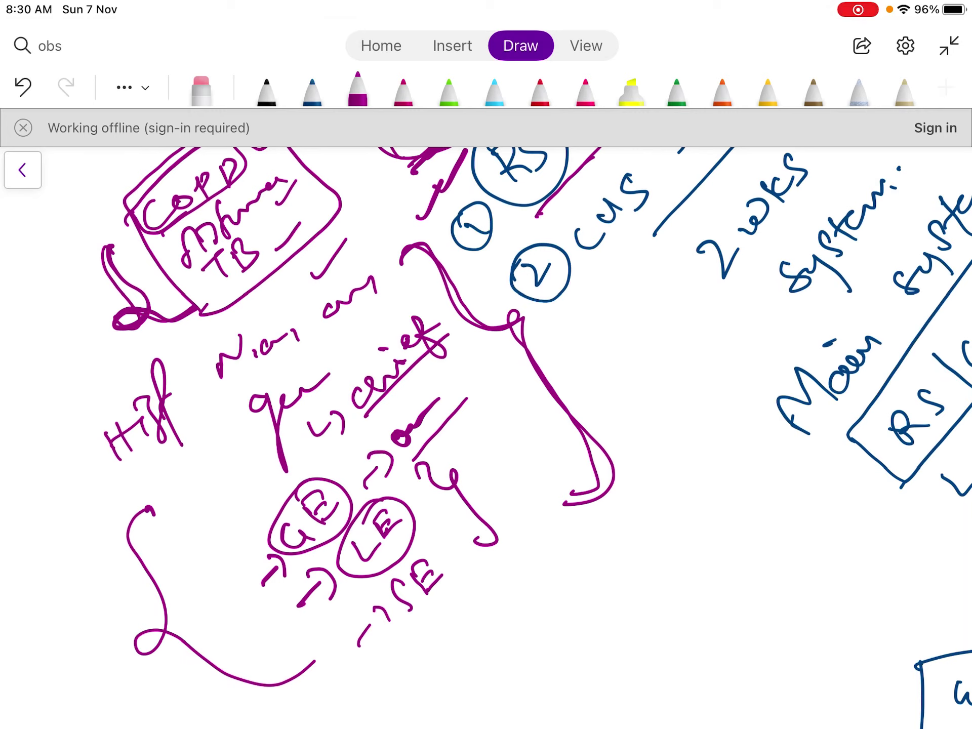
# - Circle the lower Theory oval again and begin writing 'Final' below the SE note
pyautogui.scroll(10, 486, 435)
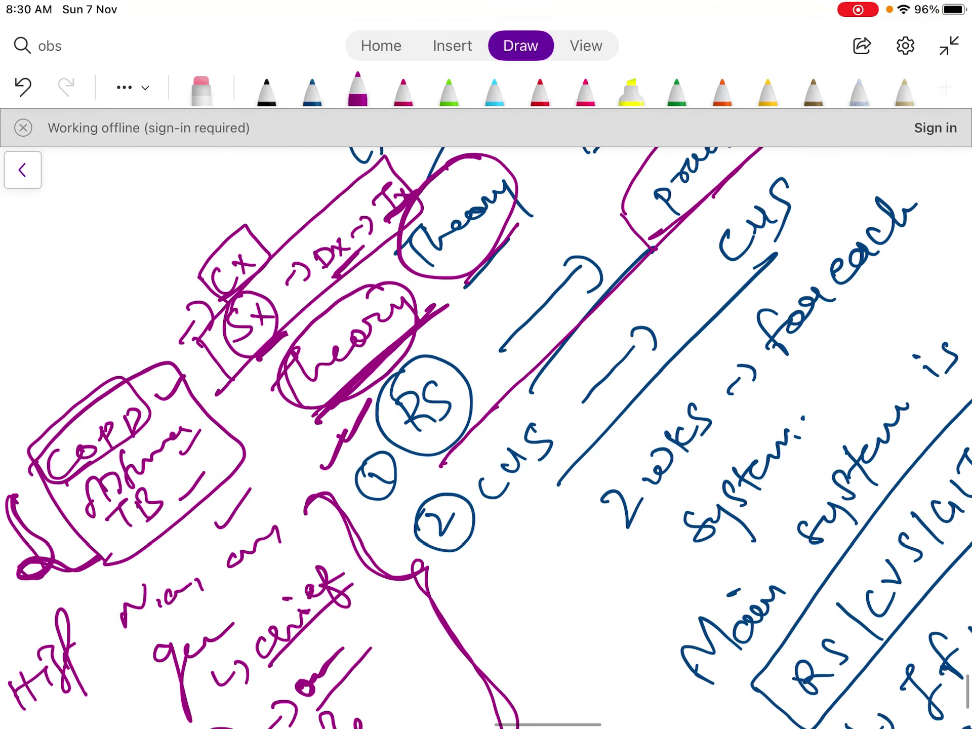
pyautogui.moveTo(427, 293)
pyautogui.mouseDown()
pyautogui.moveTo(314, 423)
pyautogui.moveTo(268, 370)
pyautogui.mouseUp()
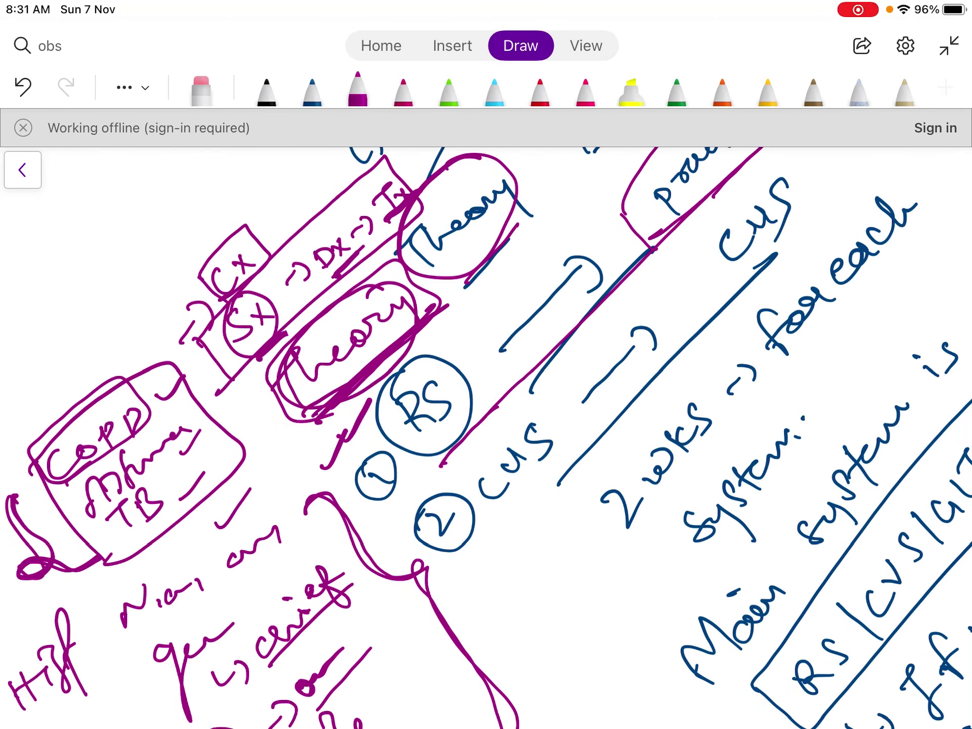
pyautogui.scroll(-5, 486, 437)
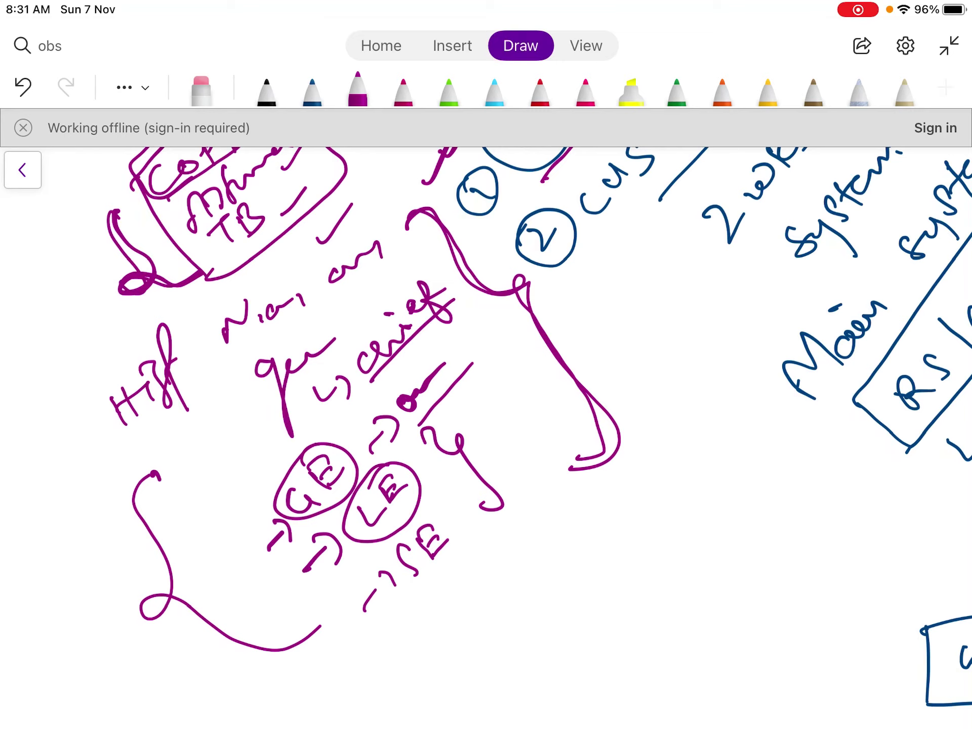
pyautogui.moveTo(408, 658)
pyautogui.mouseDown()
pyautogui.moveTo(431, 701)
pyautogui.moveTo(471, 648)
pyautogui.moveTo(506, 622)
pyautogui.moveTo(530, 583)
pyautogui.moveTo(555, 611)
pyautogui.mouseUp()
# - Finish writing 'Final Year' and draw a box around it
pyautogui.click(446, 611)
pyautogui.moveTo(589, 536)
pyautogui.mouseDown()
pyautogui.moveTo(618, 590)
pyautogui.moveTo(605, 557)
pyautogui.mouseUp()
pyautogui.moveTo(629, 539)
pyautogui.mouseDown()
pyautogui.moveTo(671, 532)
pyautogui.moveTo(716, 501)
pyautogui.moveTo(750, 534)
pyautogui.mouseUp()
pyautogui.moveTo(405, 716)
pyautogui.mouseDown()
pyautogui.moveTo(785, 452)
pyautogui.moveTo(420, 704)
pyautogui.mouseUp()
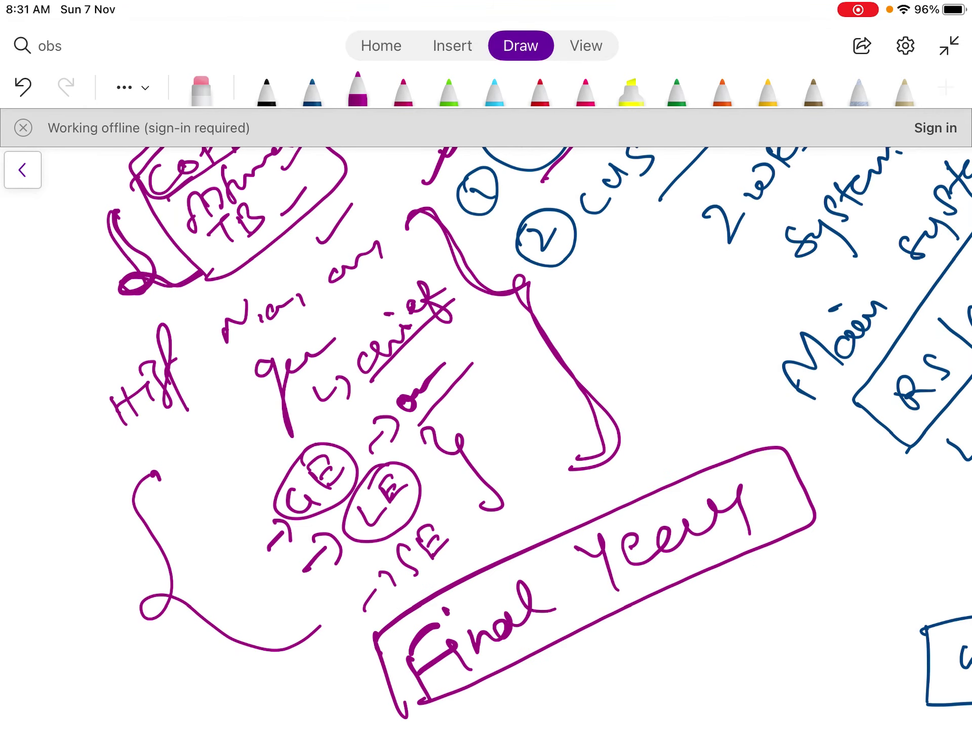
# - Draw a branch arrow below Final Year leading to a circled 'MBBS'
pyautogui.scroll(-3, 506, 431)
pyautogui.click(479, 611)
pyautogui.moveTo(442, 615)
pyautogui.mouseDown()
pyautogui.moveTo(485, 628)
pyautogui.moveTo(481, 663)
pyautogui.mouseUp()
pyautogui.moveTo(537, 620)
pyautogui.mouseDown()
pyautogui.moveTo(571, 588)
pyautogui.moveTo(592, 600)
pyautogui.mouseUp()
pyautogui.moveTo(582, 566)
pyautogui.mouseDown()
pyautogui.moveTo(611, 600)
pyautogui.moveTo(616, 551)
pyautogui.mouseUp()
pyautogui.moveTo(616, 552); pyautogui.dragTo(646, 582)
pyautogui.moveTo(664, 527); pyautogui.dragTo(642, 573)
pyautogui.moveTo(582, 541); pyautogui.dragTo(537, 615)
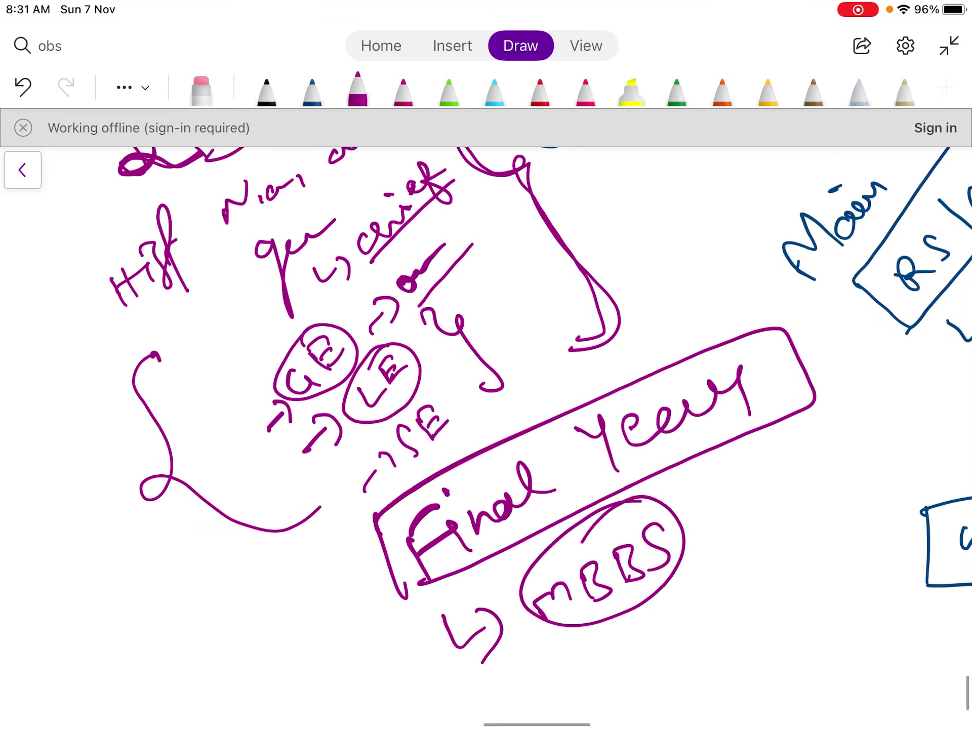
# - Add a second arrow to a boxed 'PGS|Cx' with a tick at its right
pyautogui.moveTo(563, 660)
pyautogui.mouseDown()
pyautogui.moveTo(595, 673)
pyautogui.moveTo(606, 699)
pyautogui.mouseUp()
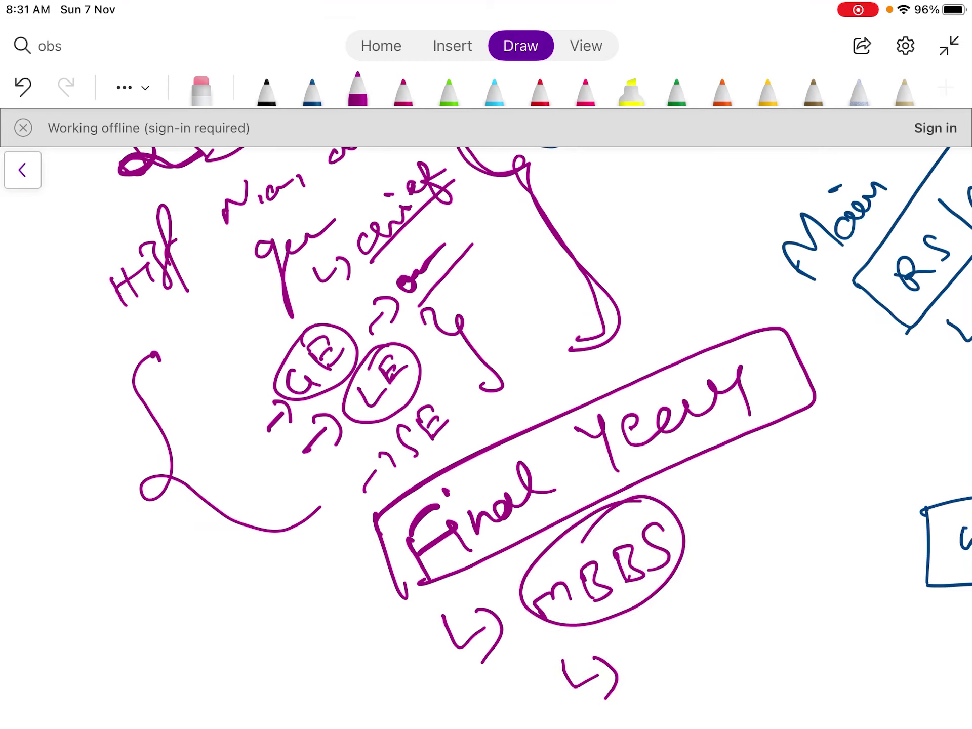
pyautogui.moveTo(653, 639)
pyautogui.mouseDown()
pyautogui.moveTo(671, 672)
pyautogui.moveTo(679, 634)
pyautogui.mouseUp()
pyautogui.moveTo(695, 624); pyautogui.dragTo(714, 643)
pyautogui.click(730, 589)
pyautogui.moveTo(762, 582); pyautogui.dragTo(758, 628)
pyautogui.moveTo(784, 567)
pyautogui.mouseDown()
pyautogui.moveTo(793, 600)
pyautogui.moveTo(818, 552)
pyautogui.mouseUp()
pyautogui.moveTo(805, 569); pyautogui.dragTo(828, 582)
pyautogui.moveTo(659, 714)
pyautogui.mouseDown()
pyautogui.moveTo(810, 534)
pyautogui.moveTo(640, 717)
pyautogui.mouseUp()
pyautogui.moveTo(839, 606); pyautogui.dragTo(810, 650)
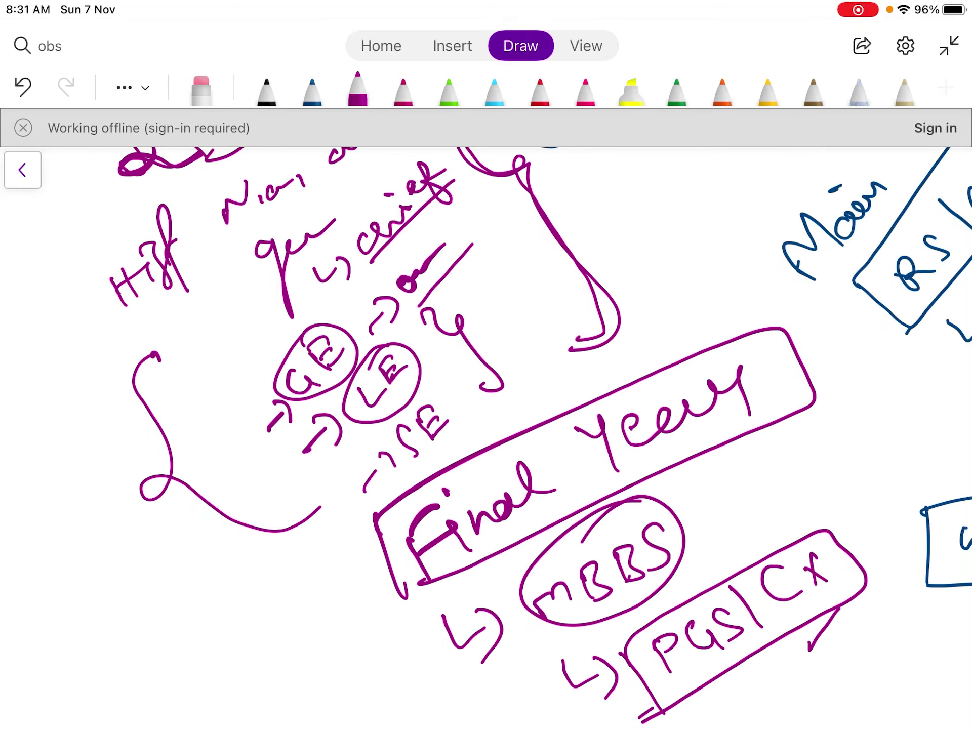
# - Draw a third branch arrow below PGS|Cx
pyautogui.scroll(-1, 541, 437)
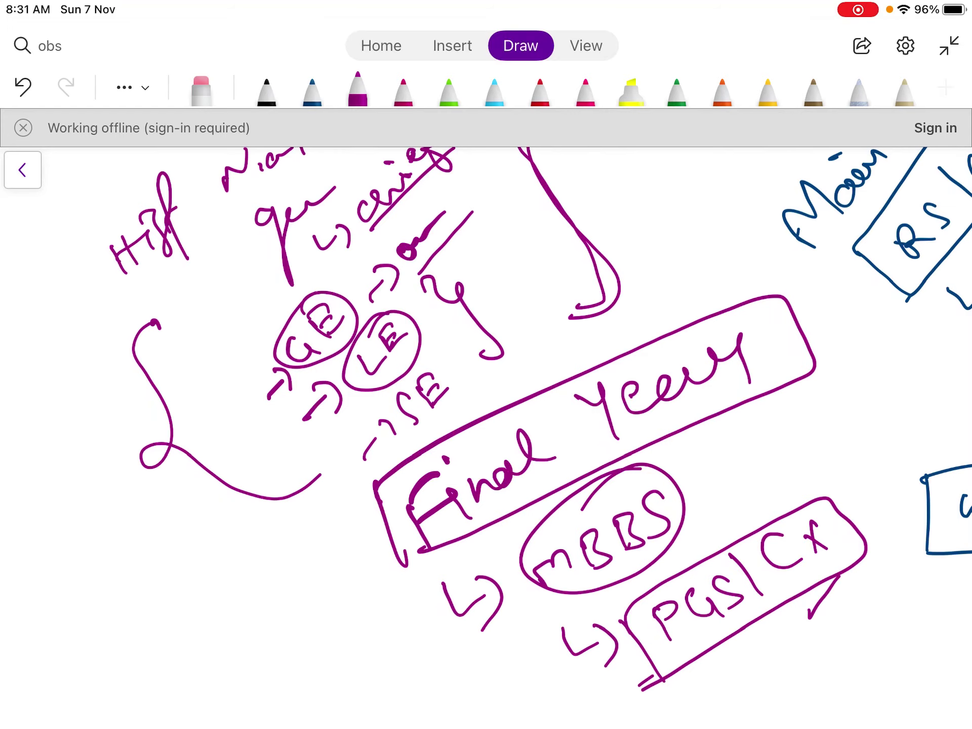
pyautogui.scroll(-2, 486, 405)
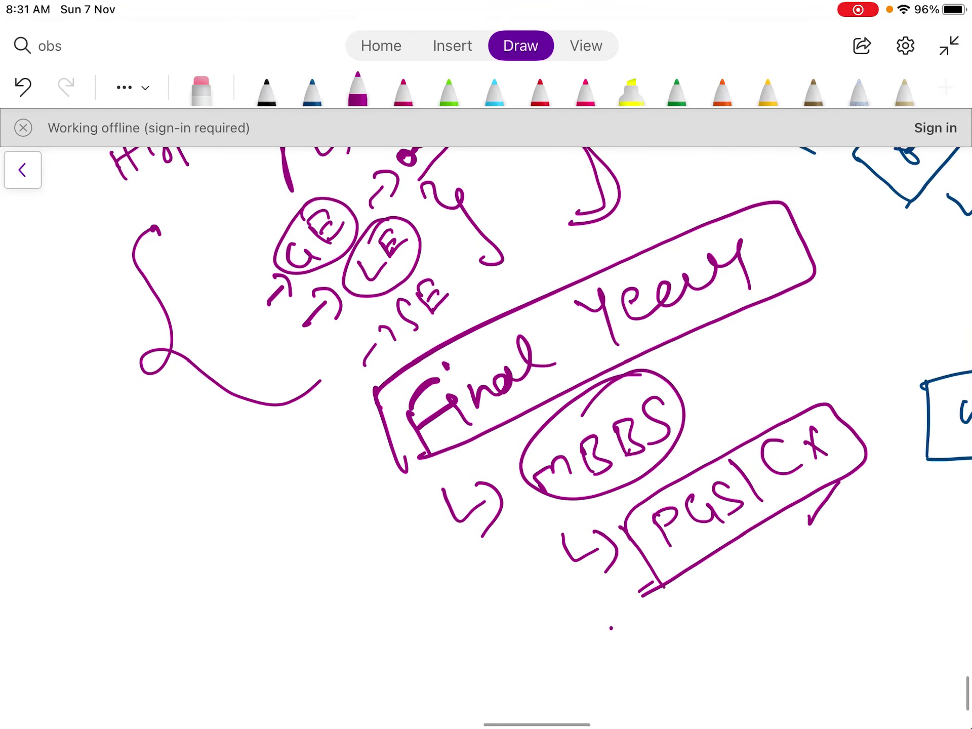
pyautogui.moveTo(611, 627); pyautogui.dragTo(663, 640)
pyautogui.moveTo(656, 626); pyautogui.dragTo(667, 661)
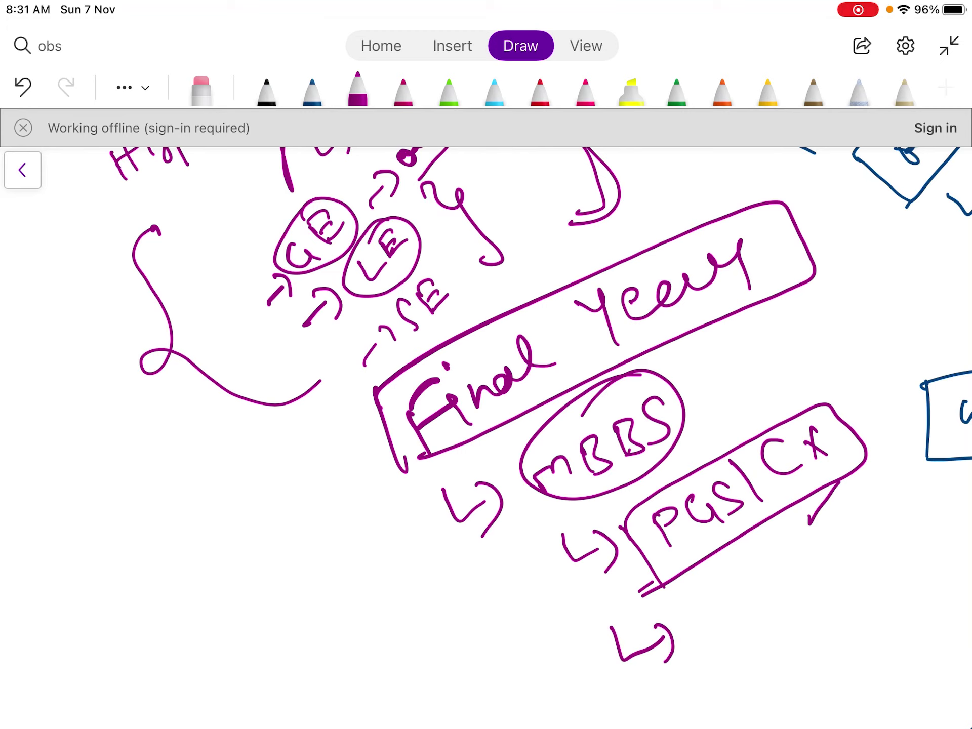
pyautogui.scroll(-1, 541, 437)
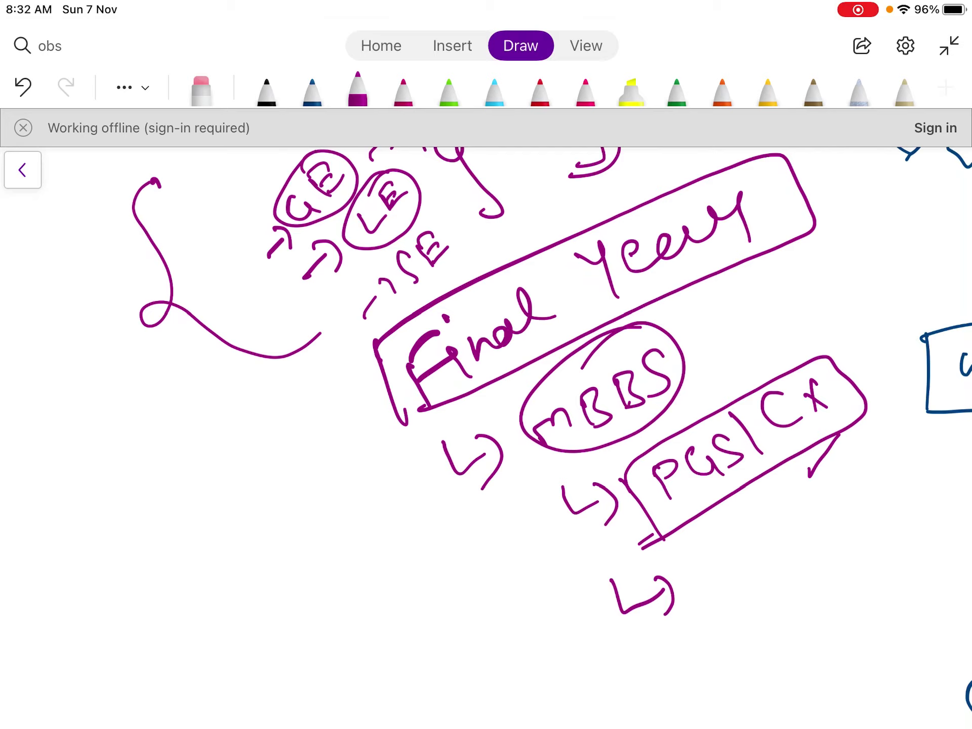
# - Write an underlined '→ guide' beside MBBS and tick below the first arrow
pyautogui.moveTo(707, 330)
pyautogui.mouseDown()
pyautogui.moveTo(733, 310)
pyautogui.moveTo(737, 330)
pyautogui.mouseUp()
pyautogui.moveTo(788, 287)
pyautogui.mouseDown()
pyautogui.moveTo(785, 314)
pyautogui.moveTo(848, 266)
pyautogui.moveTo(886, 271)
pyautogui.mouseUp()
pyautogui.click(815, 254)
pyautogui.moveTo(786, 342); pyautogui.dragTo(920, 263)
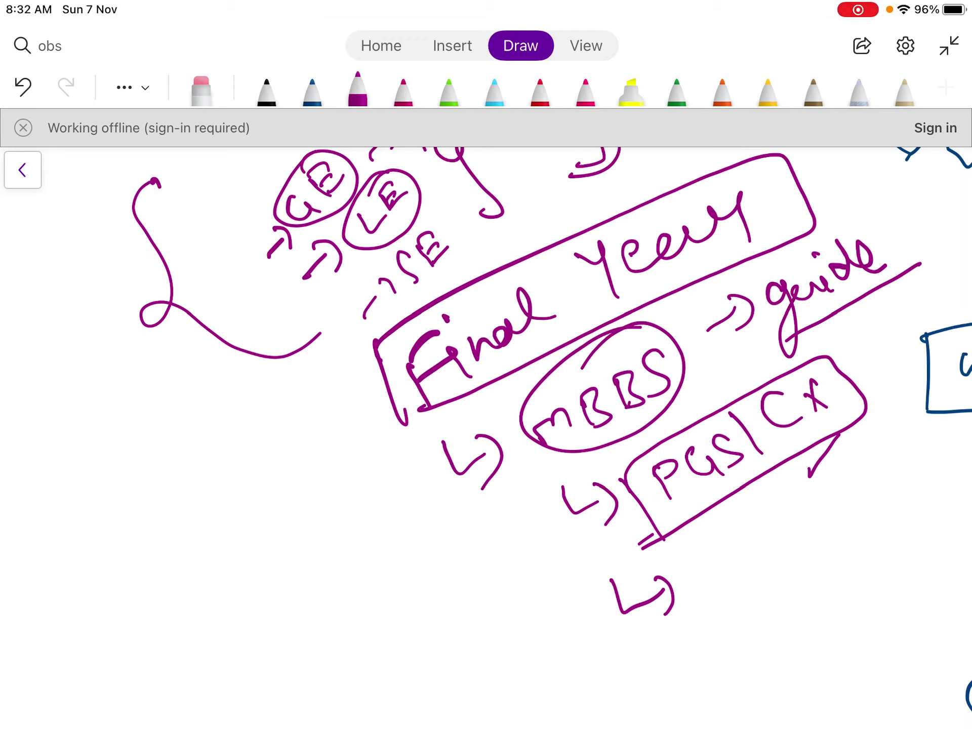
pyautogui.moveTo(533, 463); pyautogui.dragTo(493, 533)
pyautogui.moveTo(482, 510); pyautogui.dragTo(526, 526)
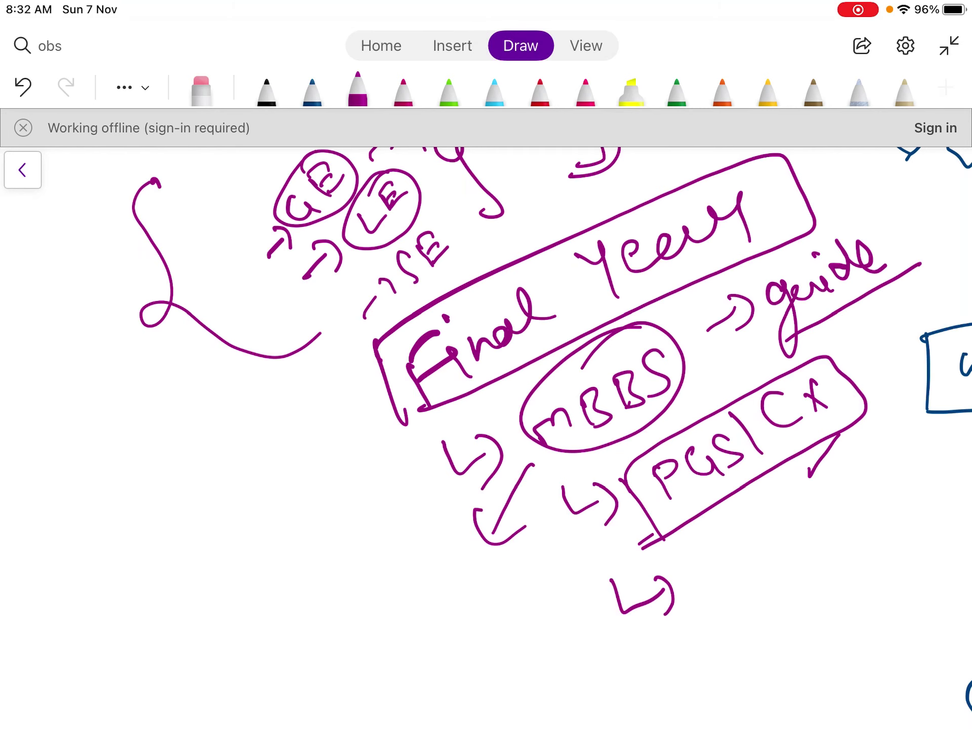
pyautogui.scroll(10, 486, 436)
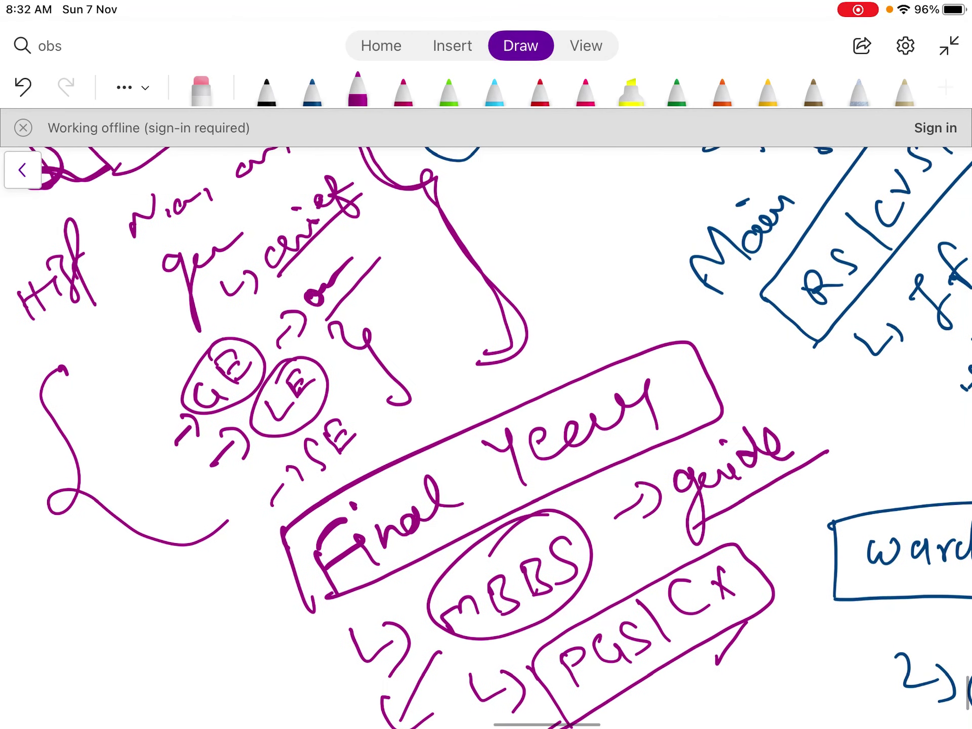
# - Tick off the bracketed notes at the left
pyautogui.moveTo(53, 713); pyautogui.dragTo(94, 671)
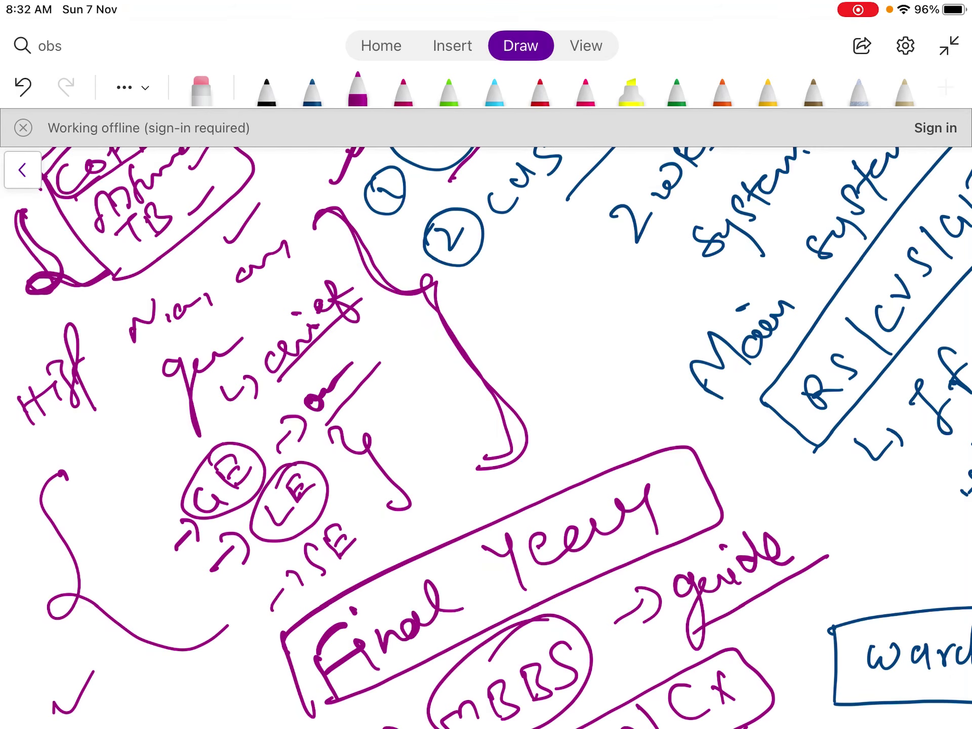
pyautogui.scroll(10, 486, 436)
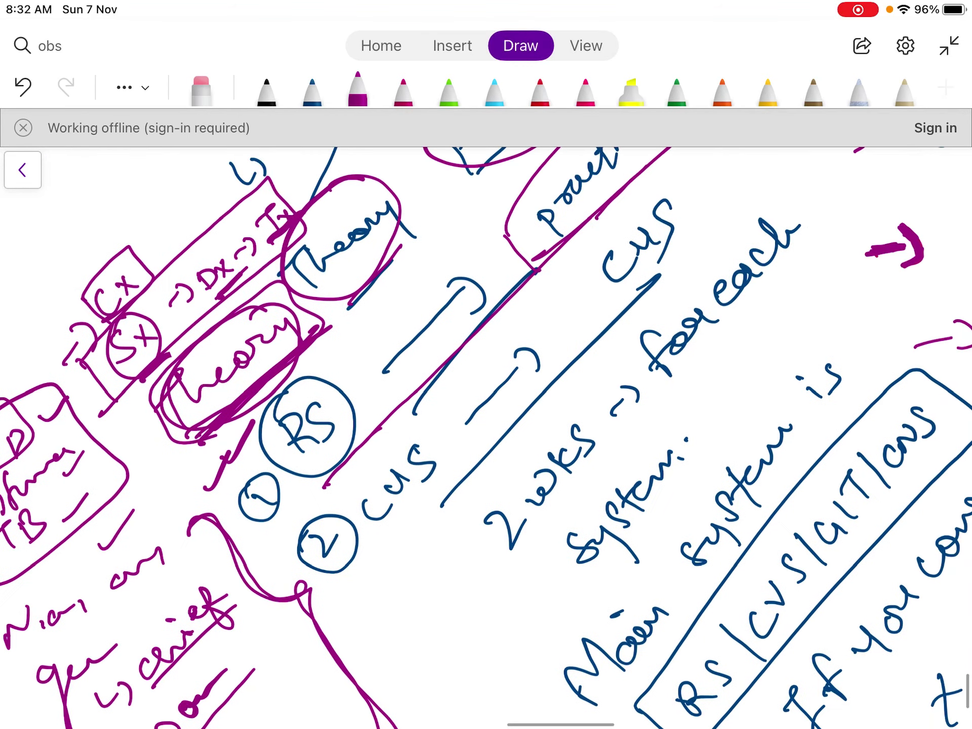
pyautogui.scroll(-15, 486, 436)
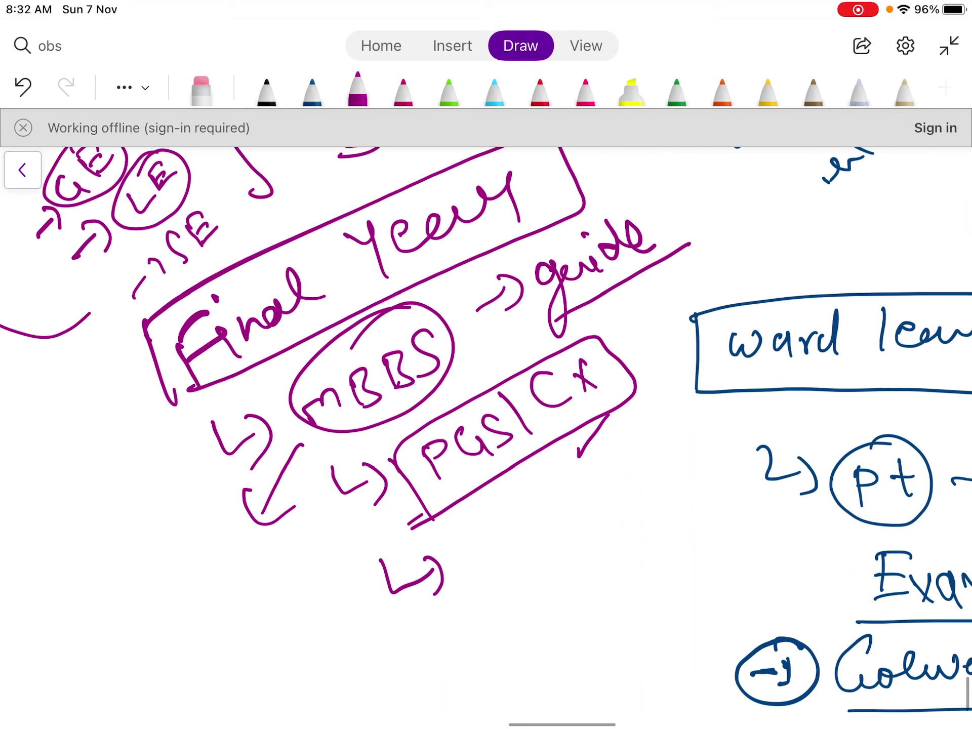
# - Write 'Next' below the lowest arrow and draw a box around it
pyautogui.moveTo(285, 711)
pyautogui.mouseDown()
pyautogui.moveTo(284, 700)
pyautogui.moveTo(317, 669)
pyautogui.moveTo(358, 691)
pyautogui.mouseUp()
pyautogui.moveTo(369, 666); pyautogui.dragTo(349, 693)
pyautogui.moveTo(364, 635); pyautogui.dragTo(388, 676)
pyautogui.moveTo(277, 720)
pyautogui.mouseDown()
pyautogui.moveTo(258, 676)
pyautogui.moveTo(407, 668)
pyautogui.moveTo(310, 722)
pyautogui.mouseUp()
# - Close and underline the Next box, then branch to a boxed, ticked 'Cx'
pyautogui.scroll(-5, 486, 436)
pyautogui.moveTo(270, 581); pyautogui.dragTo(344, 568)
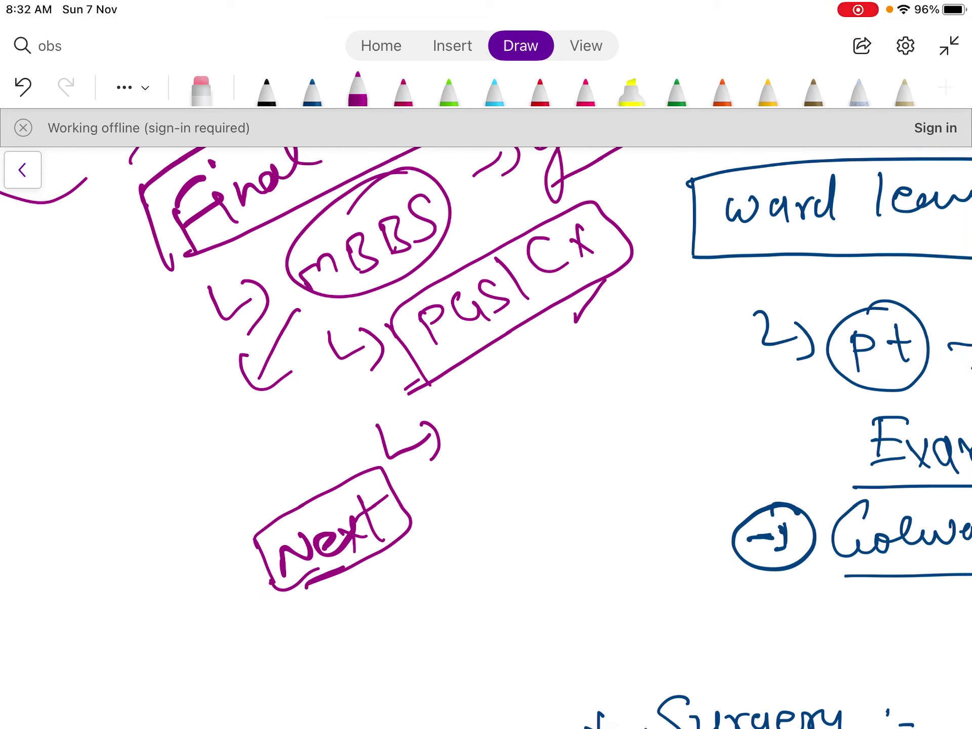
pyautogui.moveTo(280, 630); pyautogui.dragTo(322, 656)
pyautogui.moveTo(352, 610)
pyautogui.mouseDown()
pyautogui.moveTo(365, 643)
pyautogui.moveTo(379, 631)
pyautogui.mouseUp()
pyautogui.moveTo(367, 617); pyautogui.dragTo(402, 624)
pyautogui.moveTo(316, 607)
pyautogui.mouseDown()
pyautogui.moveTo(350, 669)
pyautogui.moveTo(316, 605)
pyautogui.mouseUp()
pyautogui.moveTo(428, 582); pyautogui.dragTo(474, 549)
# - Draw an arrow right of the boxed Cx and write a boxed 'Next 2'
pyautogui.moveTo(430, 636)
pyautogui.mouseDown()
pyautogui.moveTo(446, 658)
pyautogui.moveTo(455, 617)
pyautogui.mouseUp()
pyautogui.moveTo(470, 600)
pyautogui.mouseDown()
pyautogui.moveTo(475, 608)
pyautogui.moveTo(530, 567)
pyautogui.mouseUp()
pyautogui.moveTo(539, 542); pyautogui.dragTo(582, 541)
pyautogui.moveTo(404, 643); pyautogui.dragTo(441, 671)
pyautogui.moveTo(403, 634)
pyautogui.mouseDown()
pyautogui.moveTo(562, 519)
pyautogui.moveTo(418, 685)
pyautogui.mouseUp()
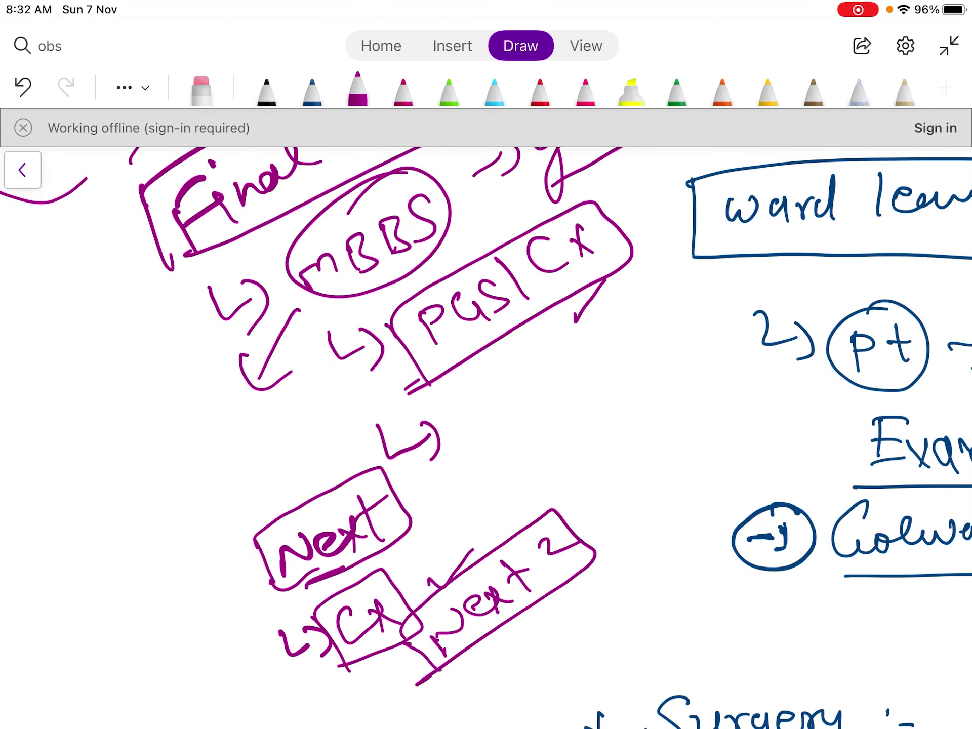
# - Circle the lower and upper CVS notes and draw a small circle near '2 wks'
pyautogui.scroll(10, 486, 435)
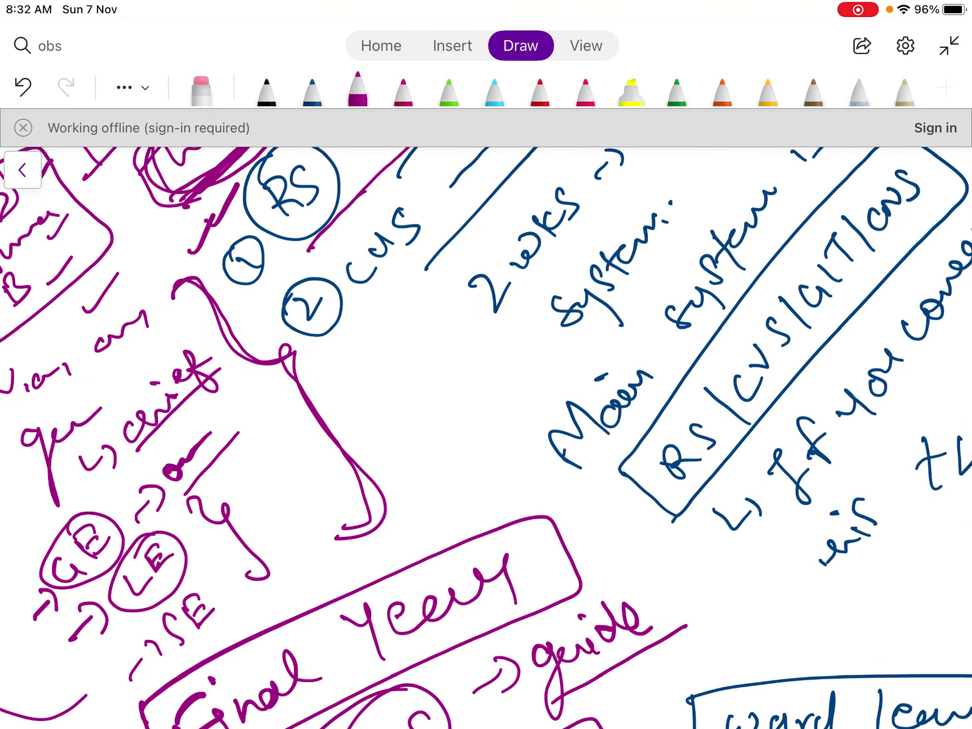
pyautogui.scroll(3, 486, 435)
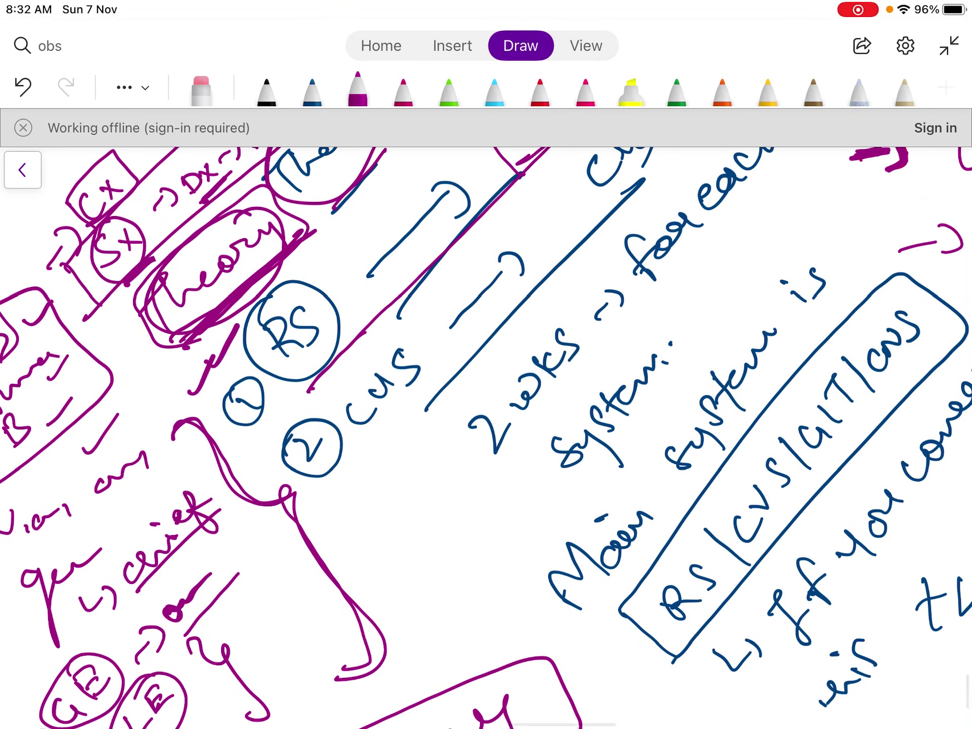
pyautogui.scroll(3, 486, 437)
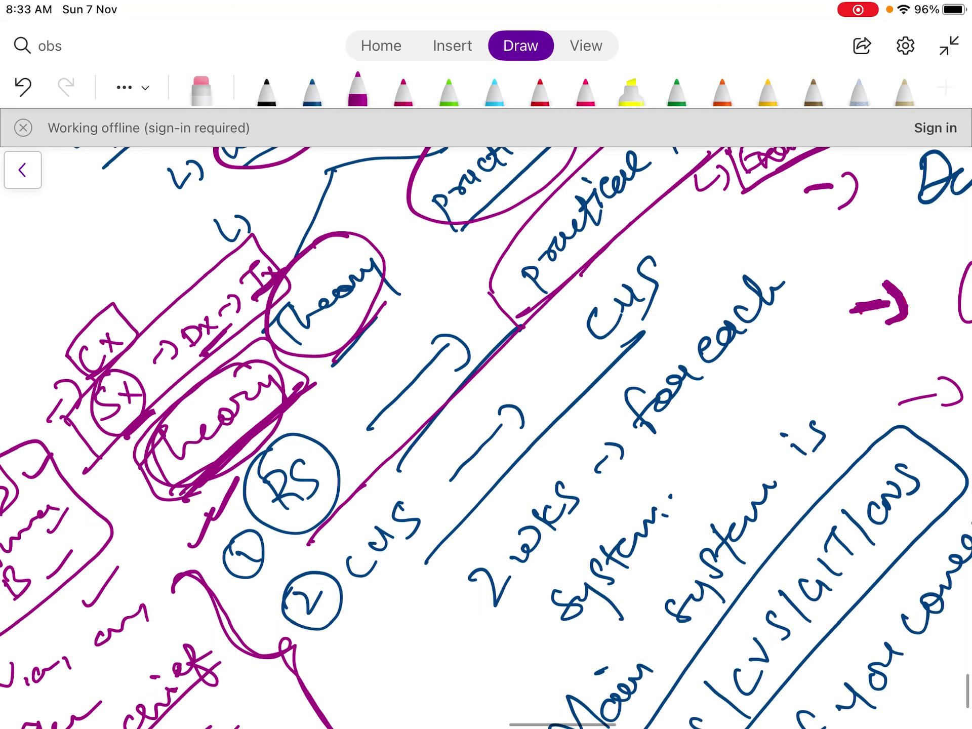
pyautogui.scroll(1, 486, 438)
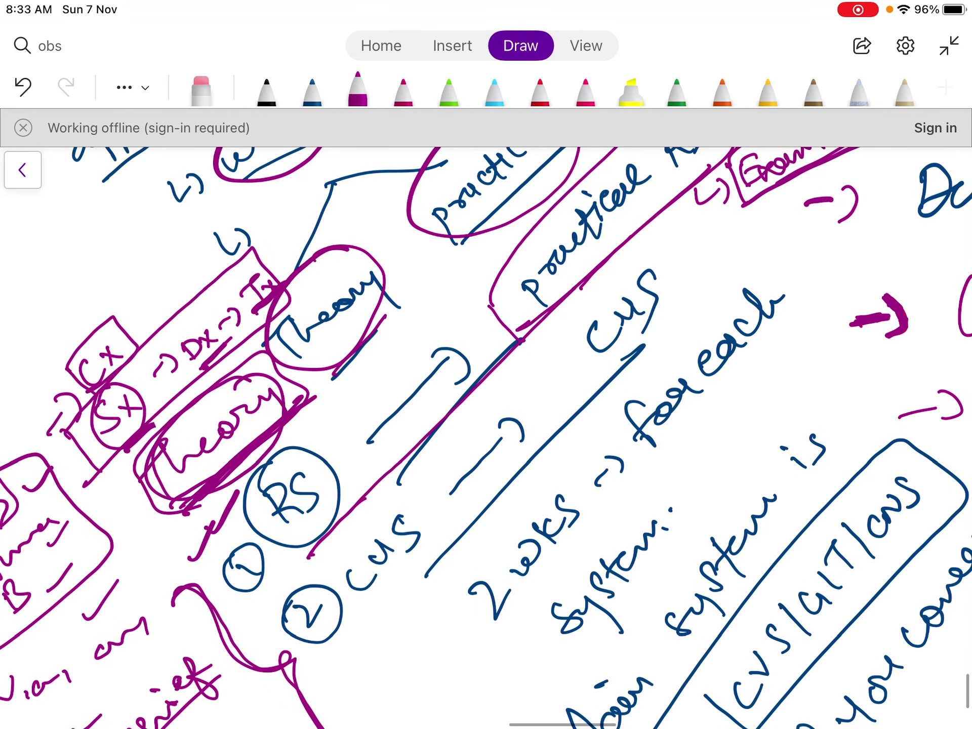
pyautogui.scroll(1, 486, 438)
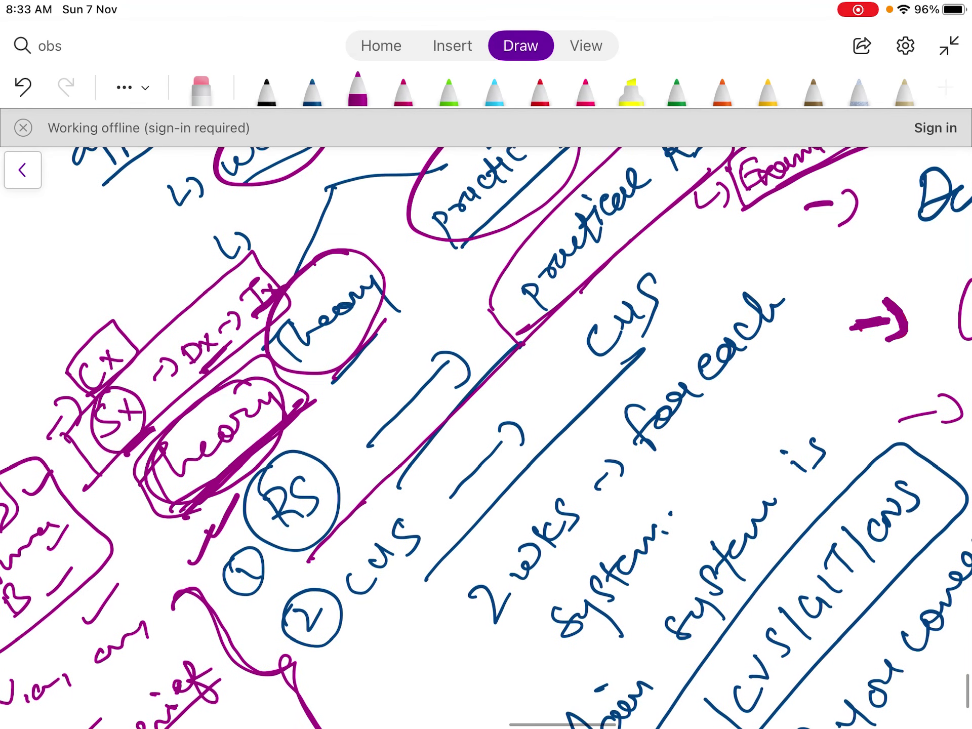
pyautogui.moveTo(385, 502)
pyautogui.mouseDown()
pyautogui.moveTo(458, 577)
pyautogui.moveTo(385, 504)
pyautogui.mouseUp()
pyautogui.moveTo(648, 278)
pyautogui.mouseDown()
pyautogui.moveTo(618, 380)
pyautogui.moveTo(653, 279)
pyautogui.mouseUp()
pyautogui.moveTo(415, 587); pyautogui.dragTo(443, 642)
pyautogui.moveTo(428, 564)
pyautogui.mouseDown()
pyautogui.moveTo(400, 623)
pyautogui.moveTo(403, 590)
pyautogui.mouseUp()
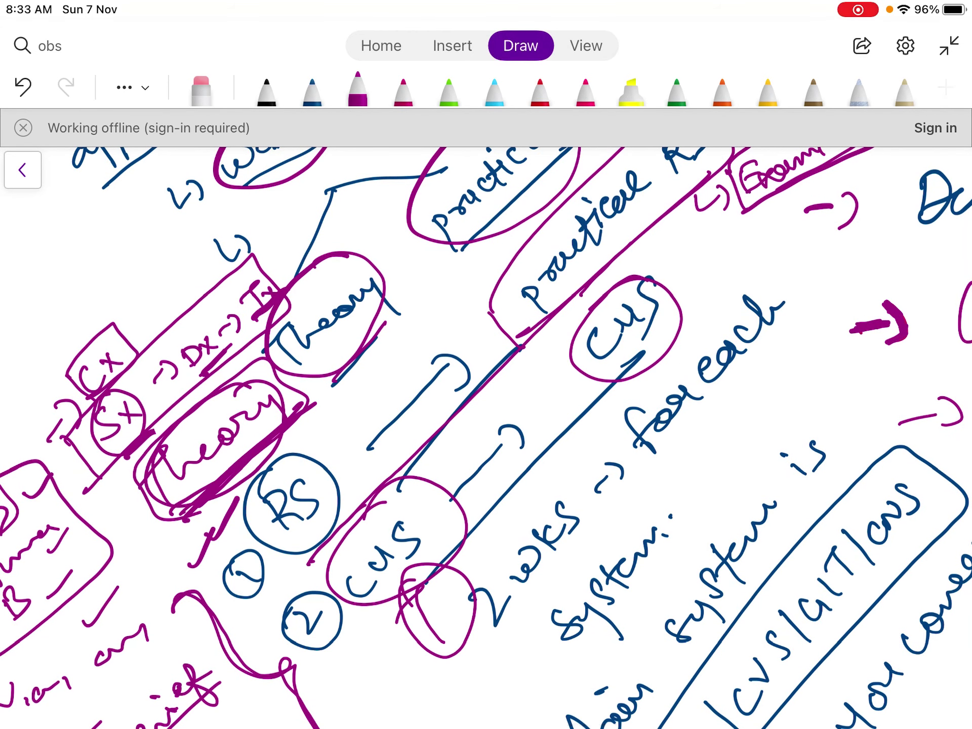
# - Circle the upper CVS again, add a dash beside it, and circle the '2 wks' note
pyautogui.scroll(4, 486, 437)
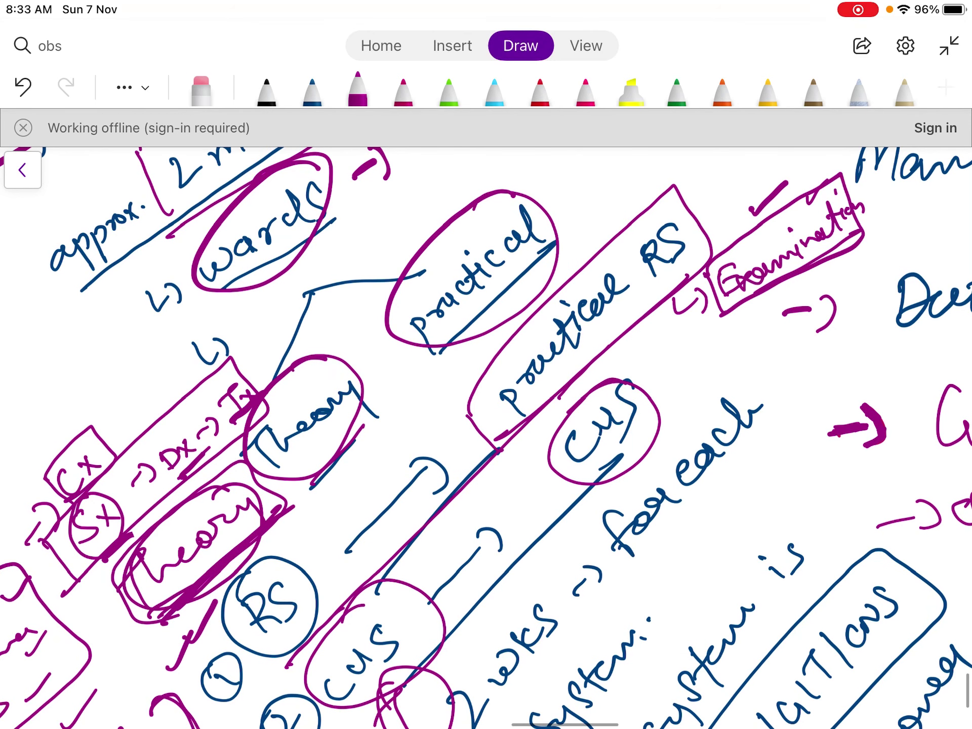
pyautogui.scroll(-1, 486, 438)
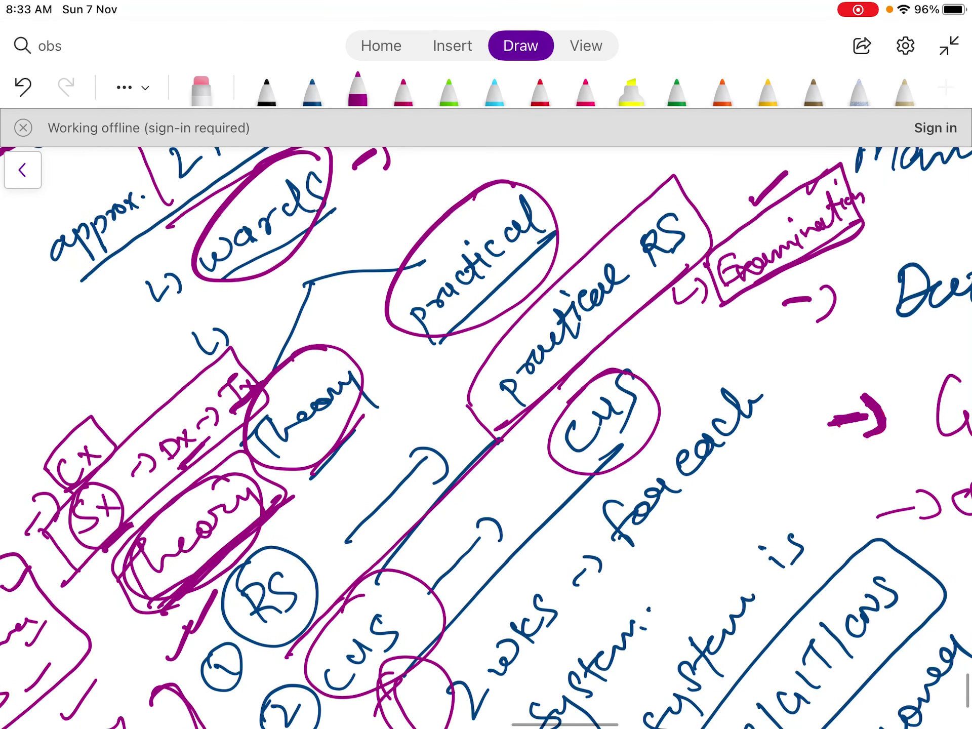
pyautogui.moveTo(616, 375)
pyautogui.mouseDown()
pyautogui.moveTo(573, 406)
pyautogui.moveTo(605, 377)
pyautogui.moveTo(562, 459)
pyautogui.mouseUp()
pyautogui.moveTo(676, 392)
pyautogui.mouseDown()
pyautogui.moveTo(729, 349)
pyautogui.moveTo(765, 352)
pyautogui.moveTo(785, 385)
pyautogui.mouseUp()
pyautogui.scroll(-5, 486, 437)
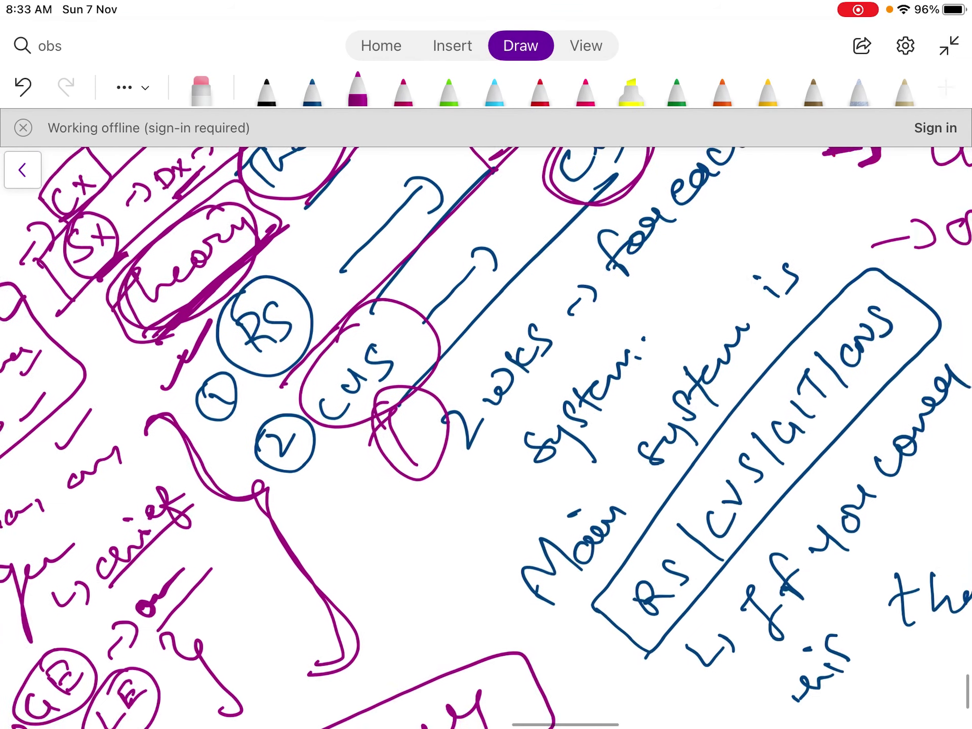
pyautogui.moveTo(537, 299)
pyautogui.mouseDown()
pyautogui.moveTo(456, 436)
pyautogui.moveTo(567, 304)
pyautogui.mouseUp()
# - Mark the RS|CVS|GIT|CNS box in magenta, tracing its edges and underlining GIT and CNS
pyautogui.scroll(5, 486, 438)
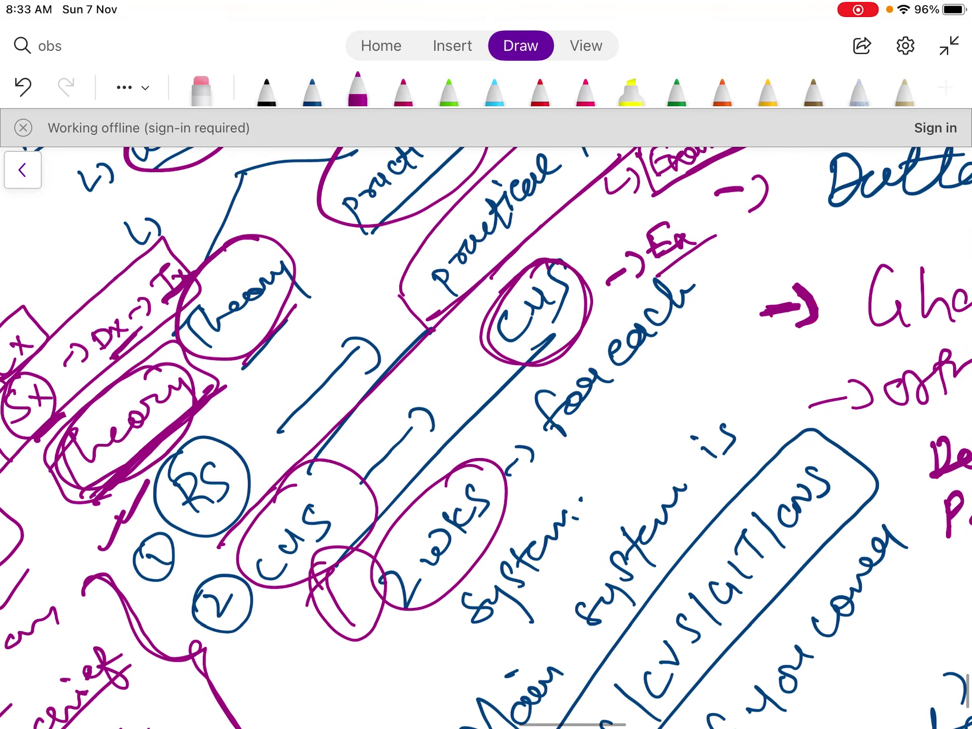
pyautogui.scroll(-3, 486, 438)
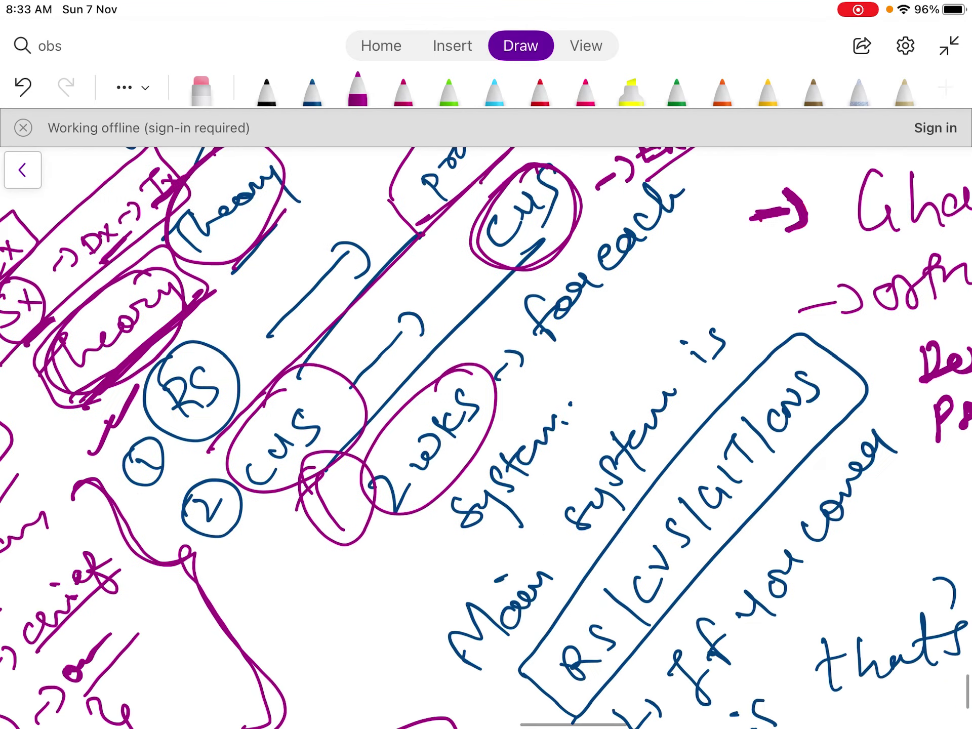
pyautogui.moveTo(547, 656); pyautogui.dragTo(524, 691)
pyautogui.moveTo(628, 502); pyautogui.dragTo(602, 535)
pyautogui.moveTo(758, 350); pyautogui.dragTo(789, 322)
pyautogui.moveTo(688, 428); pyautogui.dragTo(717, 404)
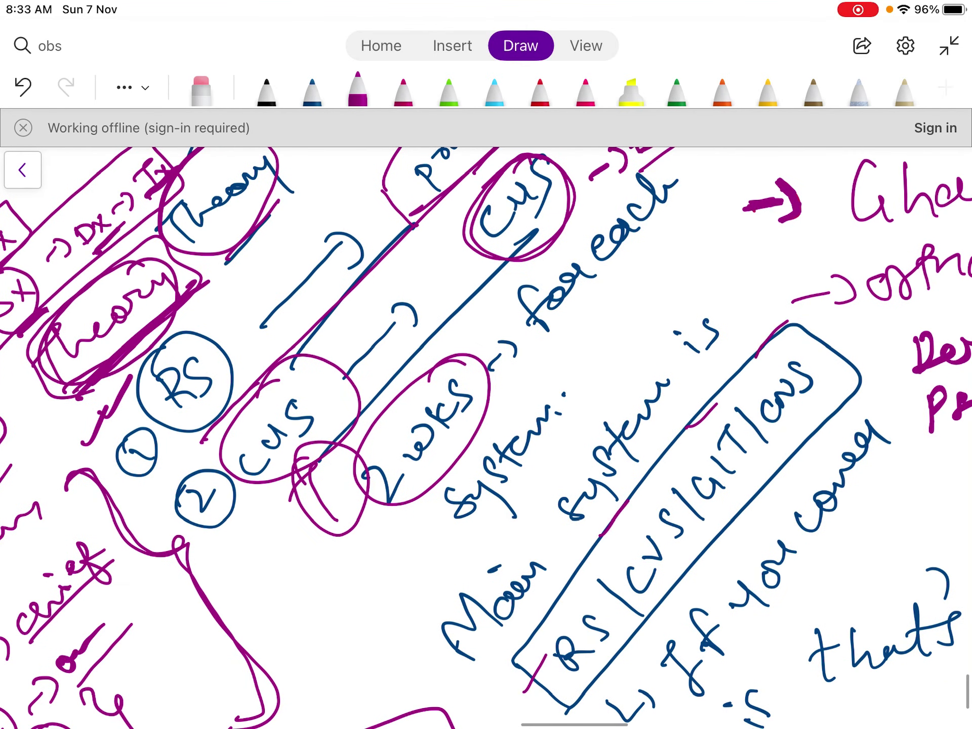
pyautogui.moveTo(601, 673); pyautogui.dragTo(644, 620)
pyautogui.moveTo(673, 577); pyautogui.dragTo(709, 534)
pyautogui.moveTo(735, 493); pyautogui.dragTo(767, 458)
pyautogui.moveTo(790, 433); pyautogui.dragTo(826, 398)
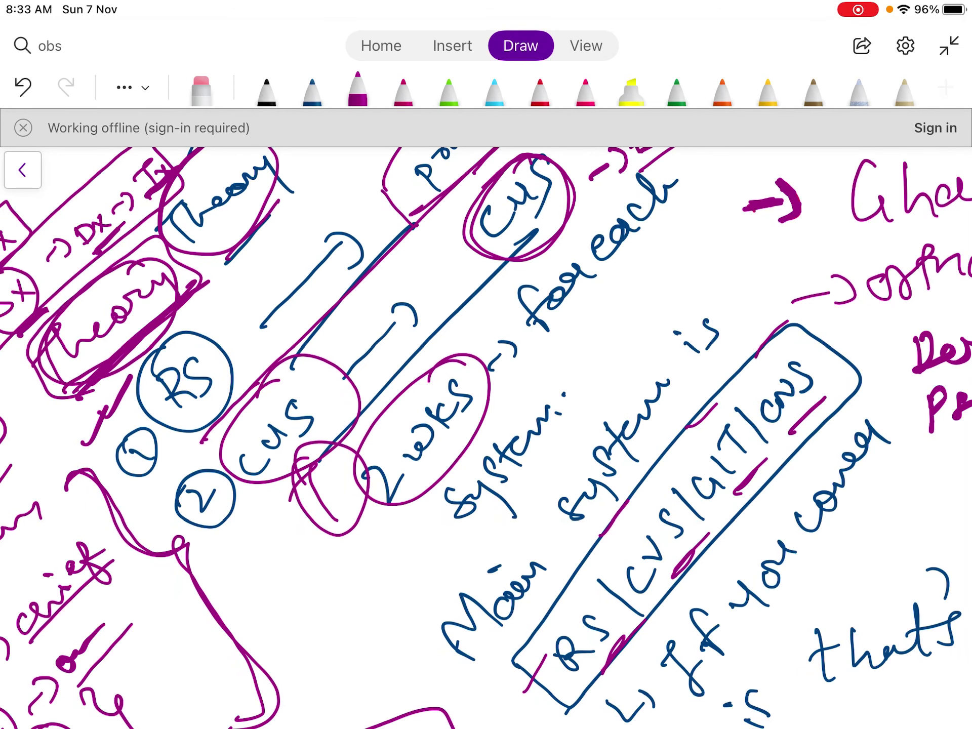
pyautogui.scroll(-3, 486, 438)
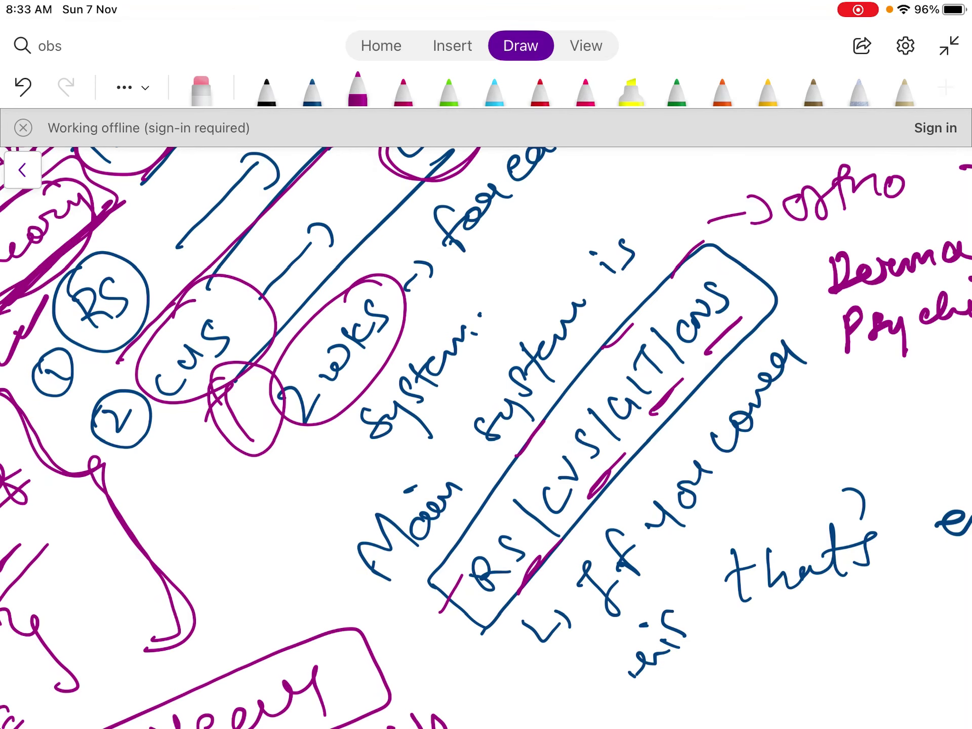
pyautogui.scroll(-3, 486, 438)
# - Write 'MBBS' in magenta below the note, underline it and draw an arrow after it
pyautogui.moveTo(606, 587)
pyautogui.mouseDown()
pyautogui.moveTo(667, 550)
pyautogui.moveTo(689, 562)
pyautogui.moveTo(714, 555)
pyautogui.mouseUp()
pyautogui.moveTo(719, 515)
pyautogui.mouseDown()
pyautogui.moveTo(736, 509)
pyautogui.moveTo(715, 556)
pyautogui.mouseUp()
pyautogui.moveTo(603, 618)
pyautogui.mouseDown()
pyautogui.moveTo(772, 543)
pyautogui.moveTo(806, 506)
pyautogui.mouseUp()
pyautogui.moveTo(810, 493); pyautogui.dragTo(816, 520)
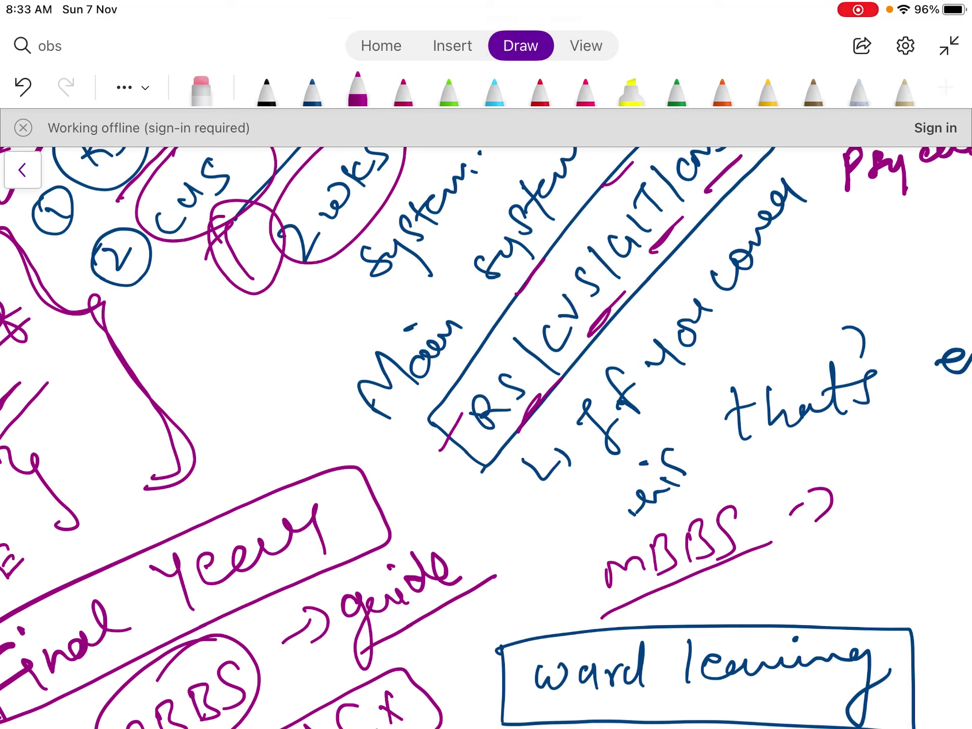
# - Write 'SS' after the arrow, box it, and add a tick beneath
pyautogui.moveTo(873, 462); pyautogui.dragTo(848, 499)
pyautogui.moveTo(896, 467); pyautogui.dragTo(879, 496)
pyautogui.moveTo(835, 464); pyautogui.dragTo(846, 513)
pyautogui.moveTo(833, 464)
pyautogui.mouseDown()
pyautogui.moveTo(912, 440)
pyautogui.moveTo(846, 511)
pyautogui.mouseUp()
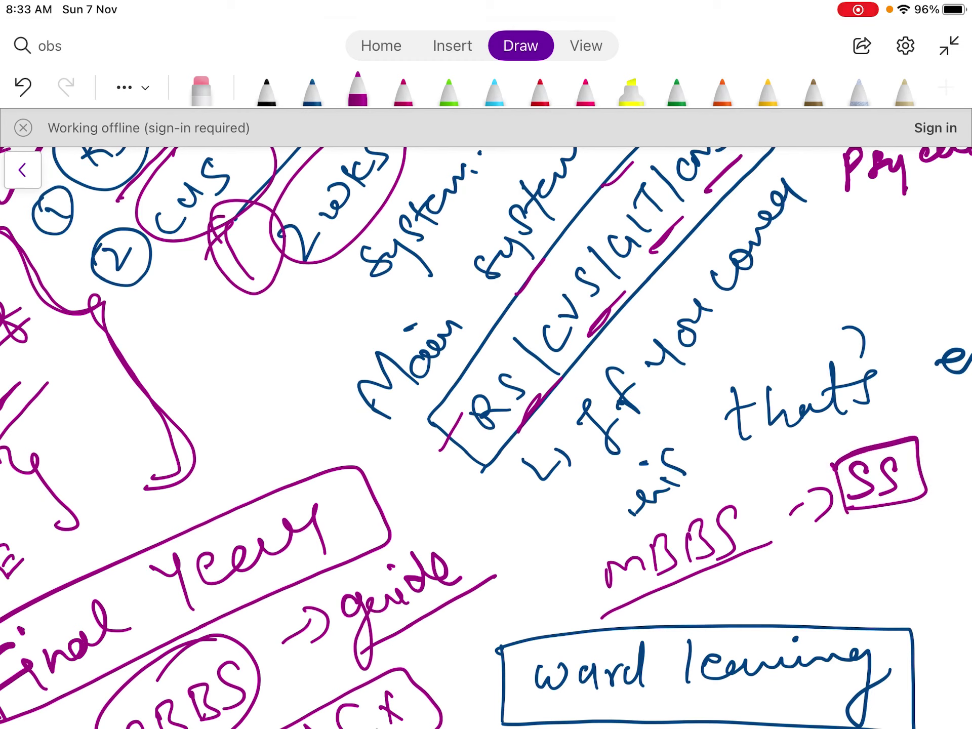
pyautogui.moveTo(878, 530); pyautogui.dragTo(916, 520)
pyautogui.hscroll(4, 486, 438)
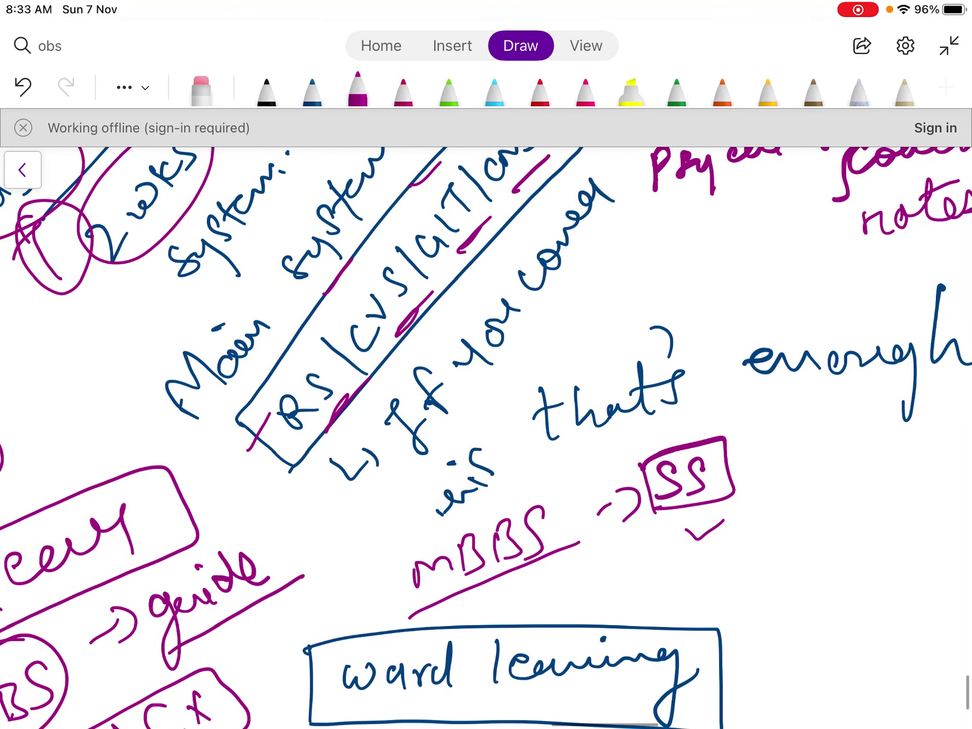
pyautogui.scroll(6, 486, 438)
pyautogui.scroll(-8, 486, 437)
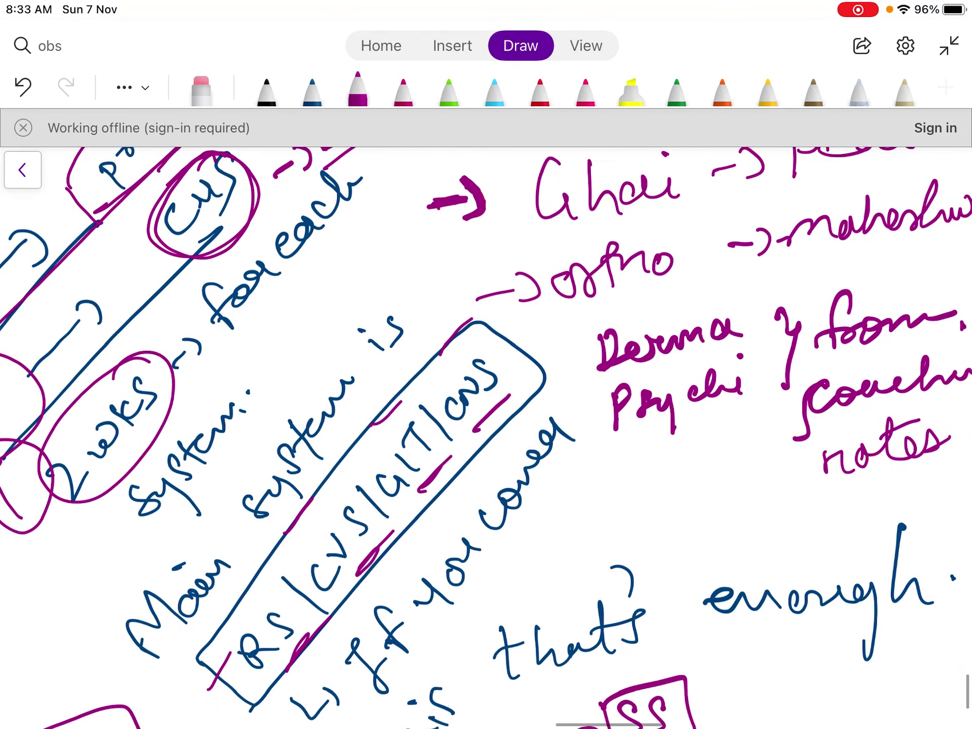
# - Tick 'ward learning' and underline the circled 'pt' in magenta
pyautogui.scroll(-2, 486, 437)
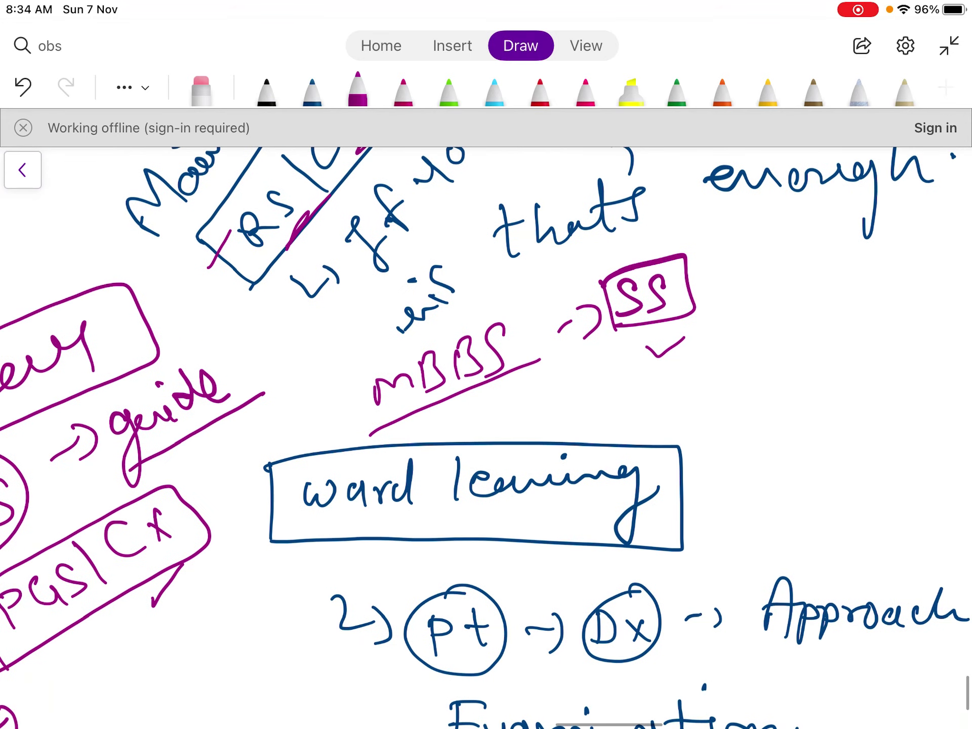
pyautogui.moveTo(734, 477)
pyautogui.mouseDown()
pyautogui.moveTo(743, 491)
pyautogui.moveTo(799, 451)
pyautogui.mouseUp()
pyautogui.scroll(-3, 486, 438)
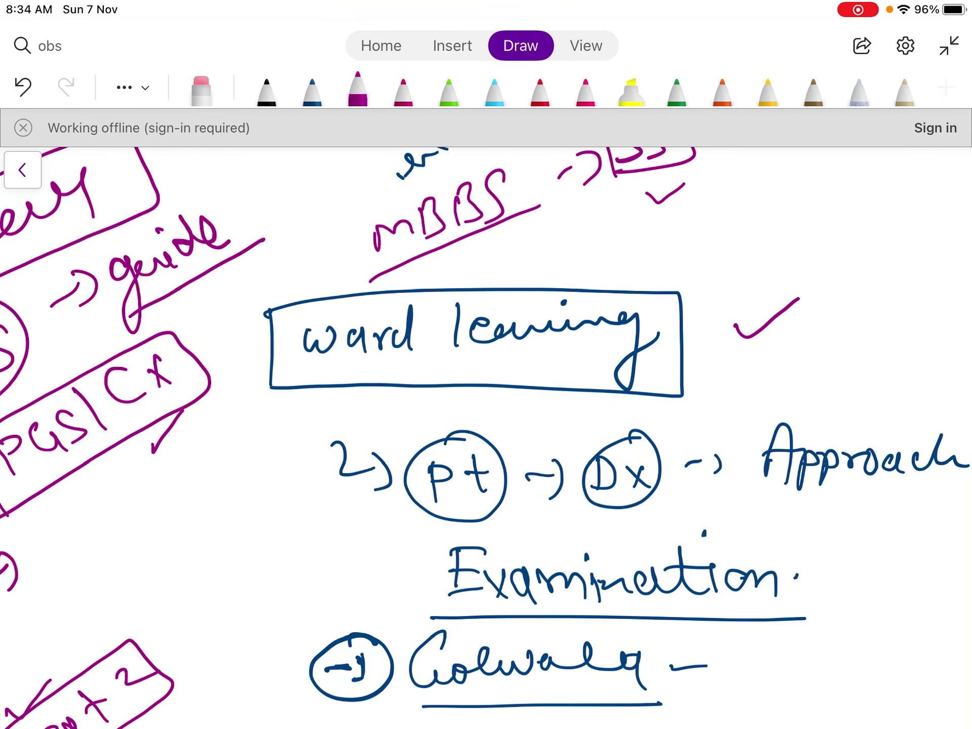
pyautogui.moveTo(397, 528); pyautogui.dragTo(545, 509)
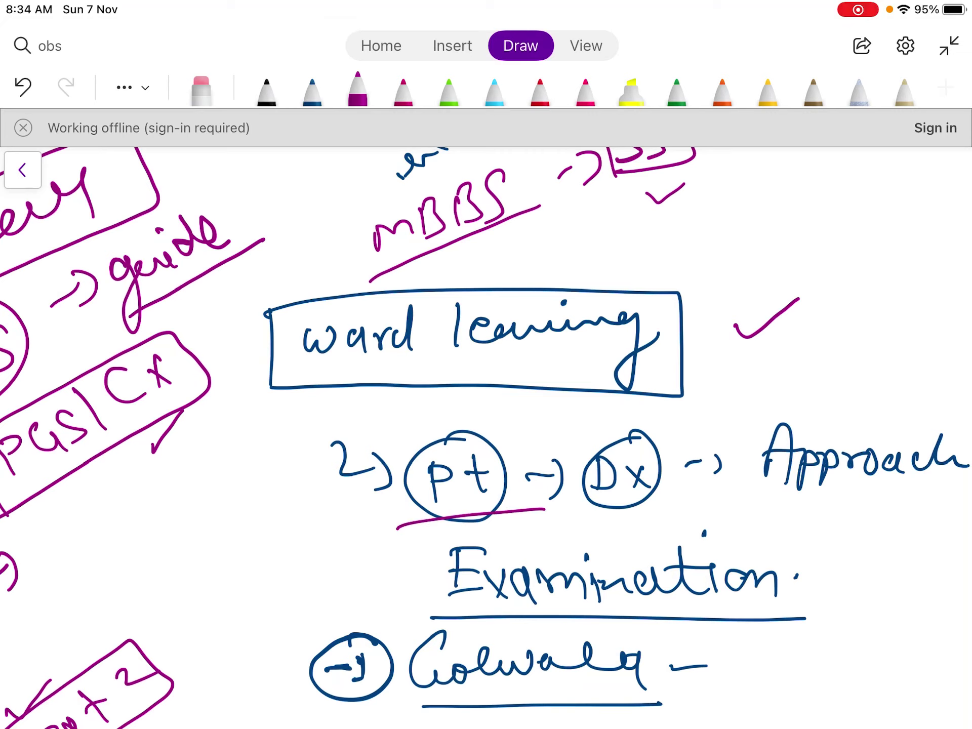
# - Beside the ward-learning tick, write L, S and a circled F, with a struck-out '2x hrs' note, and bracket them together
pyautogui.moveTo(813, 304)
pyautogui.mouseDown()
pyautogui.moveTo(835, 293)
pyautogui.moveTo(850, 345)
pyautogui.moveTo(816, 403)
pyautogui.mouseUp()
pyautogui.moveTo(901, 292)
pyautogui.mouseDown()
pyautogui.moveTo(911, 296)
pyautogui.moveTo(909, 332)
pyautogui.mouseUp()
pyautogui.moveTo(898, 320)
pyautogui.mouseDown()
pyautogui.moveTo(936, 304)
pyautogui.moveTo(906, 281)
pyautogui.mouseUp()
pyautogui.moveTo(897, 387)
pyautogui.mouseDown()
pyautogui.moveTo(917, 360)
pyautogui.moveTo(947, 380)
pyautogui.mouseUp()
pyautogui.click(881, 418)
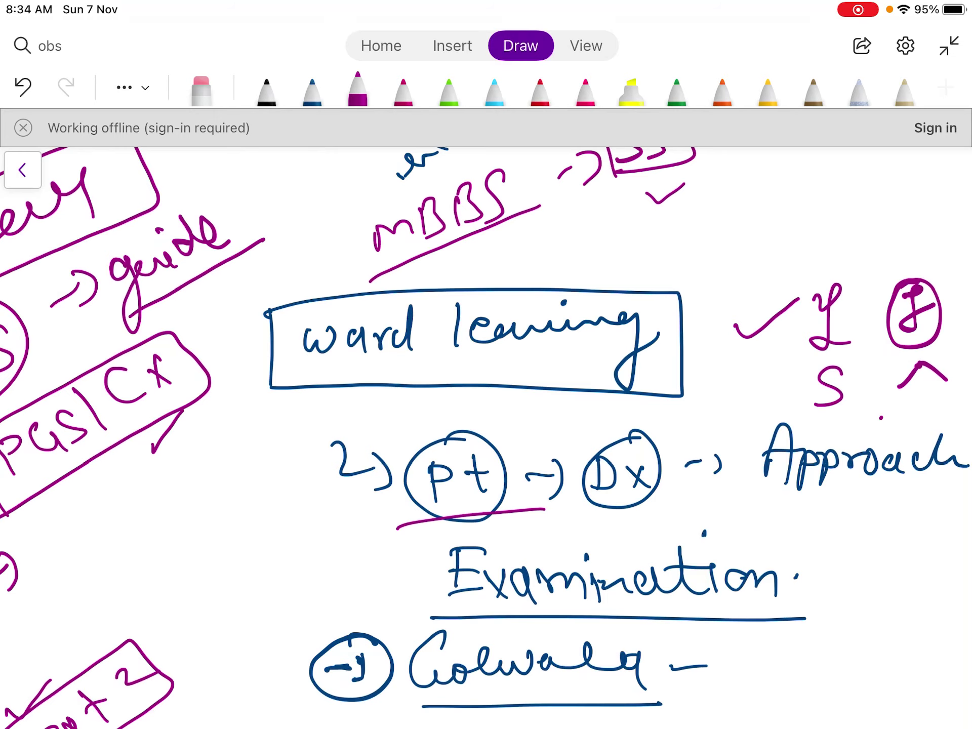
pyautogui.moveTo(895, 354); pyautogui.dragTo(912, 369)
pyautogui.moveTo(917, 349)
pyautogui.mouseDown()
pyautogui.moveTo(932, 360)
pyautogui.moveTo(965, 341)
pyautogui.mouseUp()
pyautogui.moveTo(892, 378); pyautogui.dragTo(971, 361)
pyautogui.hscroll(3, 486, 437)
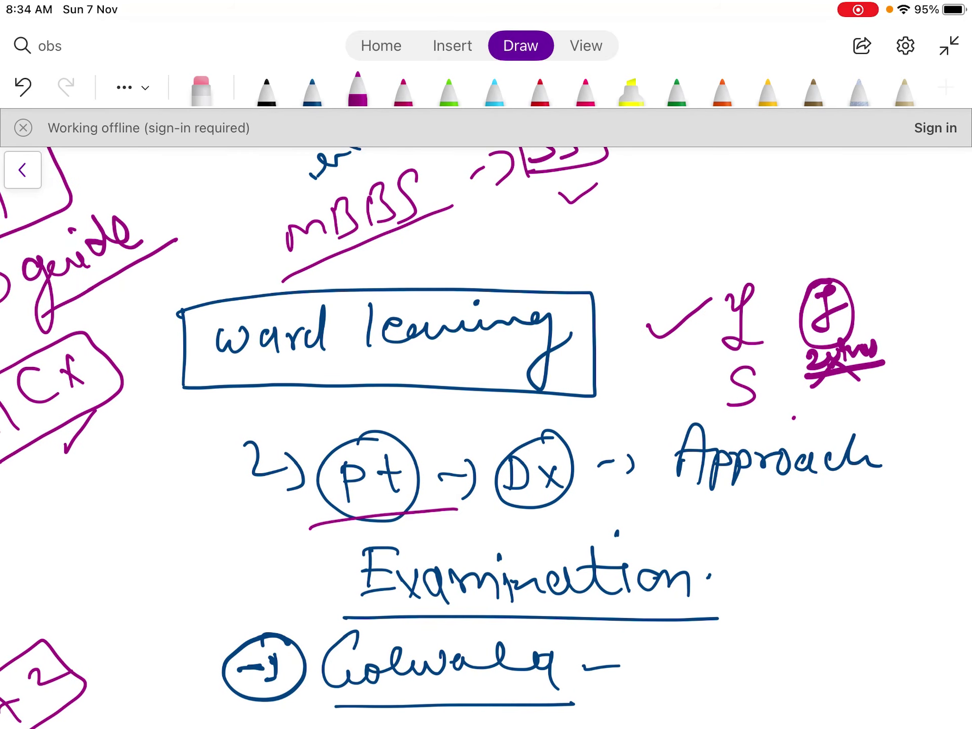
pyautogui.moveTo(872, 273)
pyautogui.mouseDown()
pyautogui.moveTo(912, 289)
pyautogui.moveTo(885, 400)
pyautogui.mouseUp()
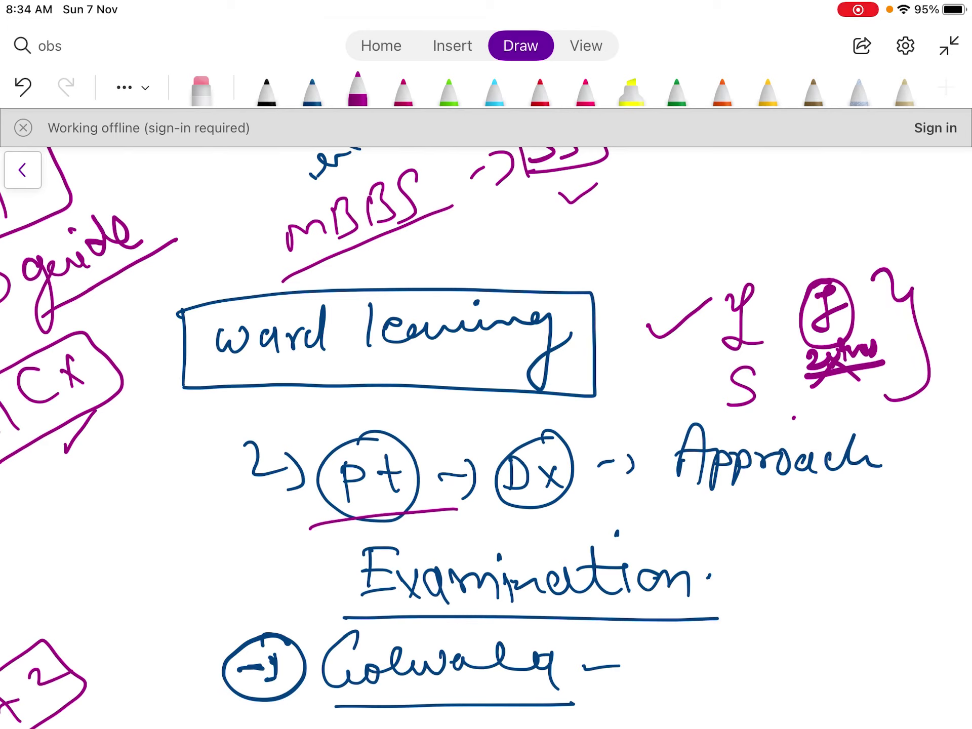
# - Tick the circled Dx and write '15-20mins' beside Examination inside an ellipse
pyautogui.moveTo(519, 527); pyautogui.dragTo(557, 509)
pyautogui.moveTo(792, 532); pyautogui.dragTo(794, 556)
pyautogui.moveTo(819, 531)
pyautogui.mouseDown()
pyautogui.moveTo(809, 557)
pyautogui.moveTo(845, 538)
pyautogui.mouseUp()
pyautogui.moveTo(853, 534)
pyautogui.mouseDown()
pyautogui.moveTo(868, 543)
pyautogui.moveTo(942, 529)
pyautogui.mouseUp()
pyautogui.moveTo(914, 507); pyautogui.dragTo(944, 545)
pyautogui.moveTo(942, 555)
pyautogui.mouseDown()
pyautogui.moveTo(780, 585)
pyautogui.moveTo(967, 543)
pyautogui.mouseUp()
pyautogui.hscroll(2, 486, 437)
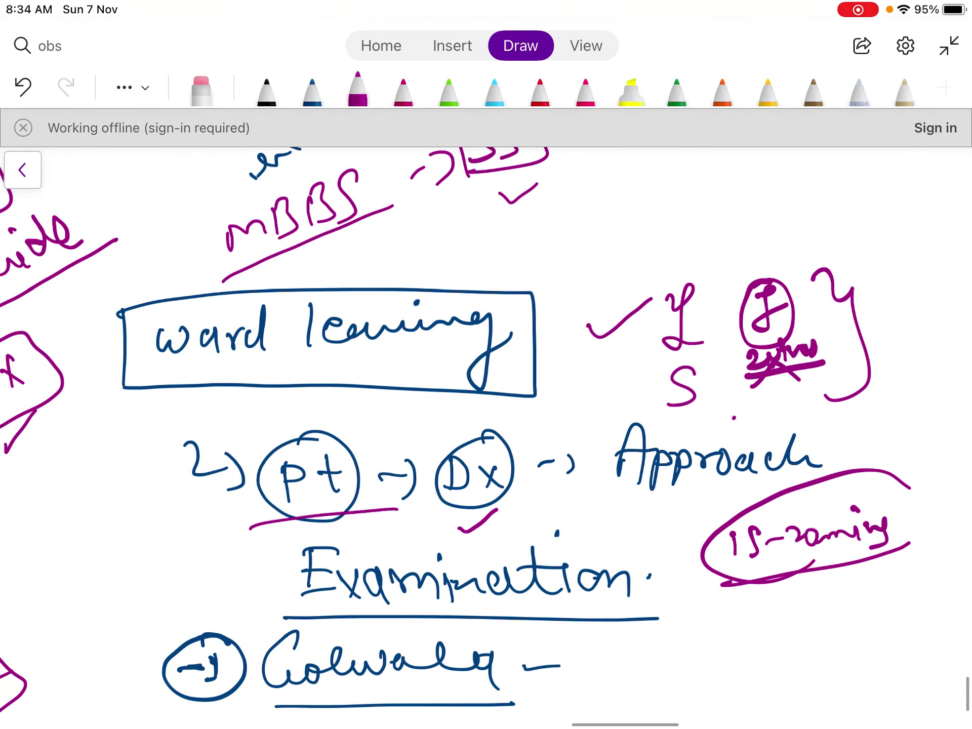
pyautogui.moveTo(910, 487); pyautogui.dragTo(892, 548)
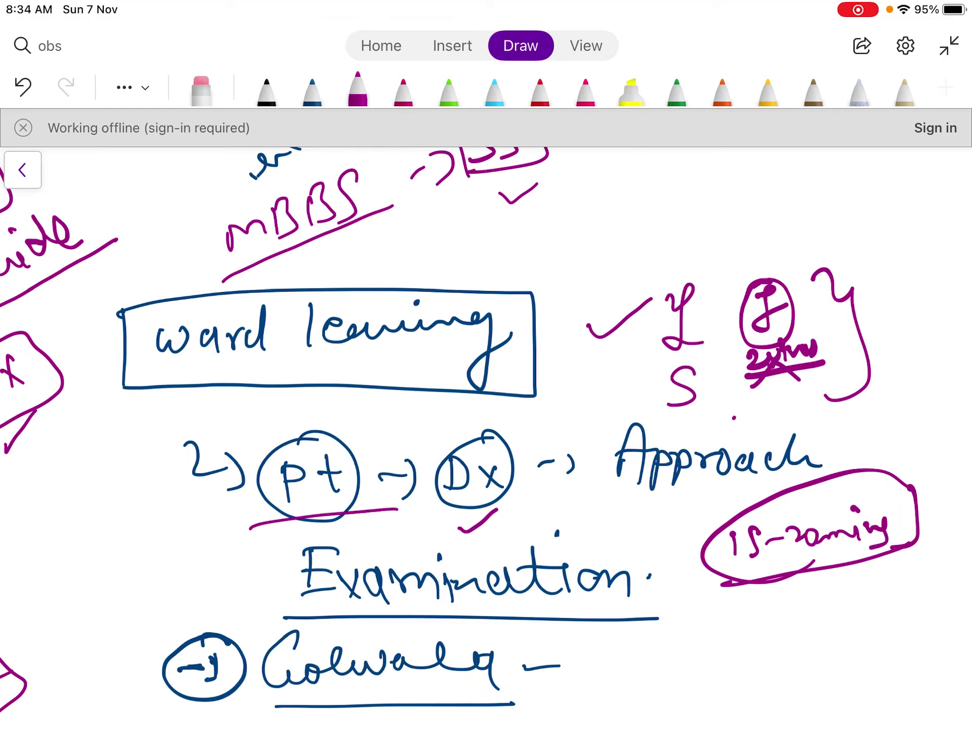
# - Write a circled '30mins' below and strike a line through the '15-20mins' ellipse
pyautogui.moveTo(774, 612)
pyautogui.mouseDown()
pyautogui.moveTo(785, 624)
pyautogui.moveTo(775, 644)
pyautogui.mouseUp()
pyautogui.moveTo(816, 613)
pyautogui.mouseDown()
pyautogui.moveTo(882, 624)
pyautogui.moveTo(918, 605)
pyautogui.mouseUp()
pyautogui.click(875, 586)
pyautogui.moveTo(842, 579); pyautogui.dragTo(894, 557)
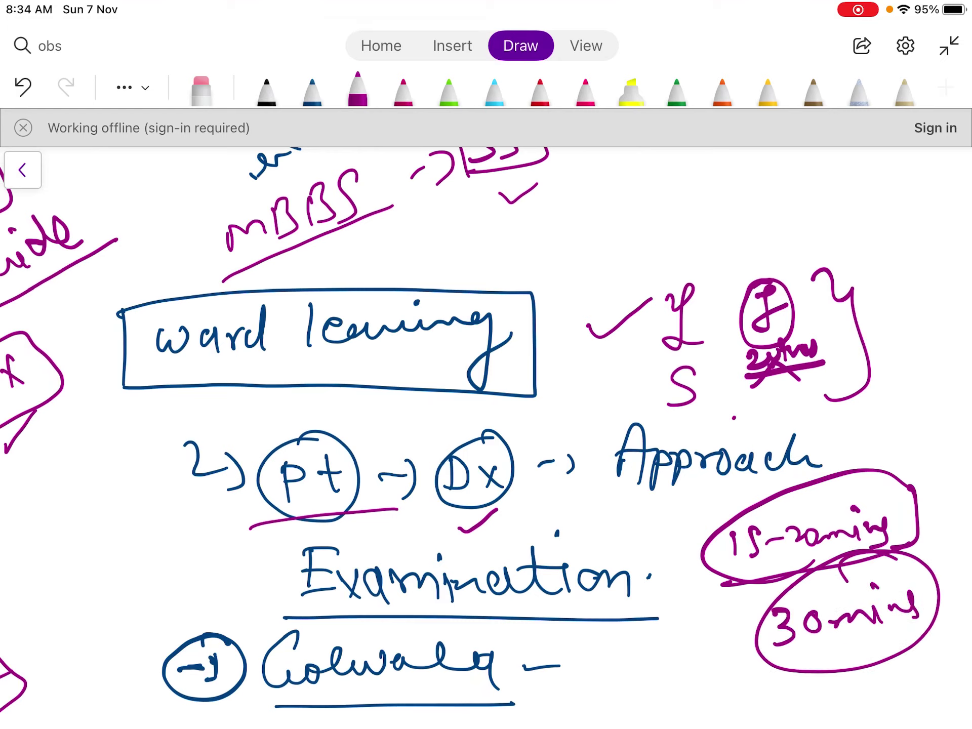
pyautogui.moveTo(744, 595); pyautogui.dragTo(924, 544)
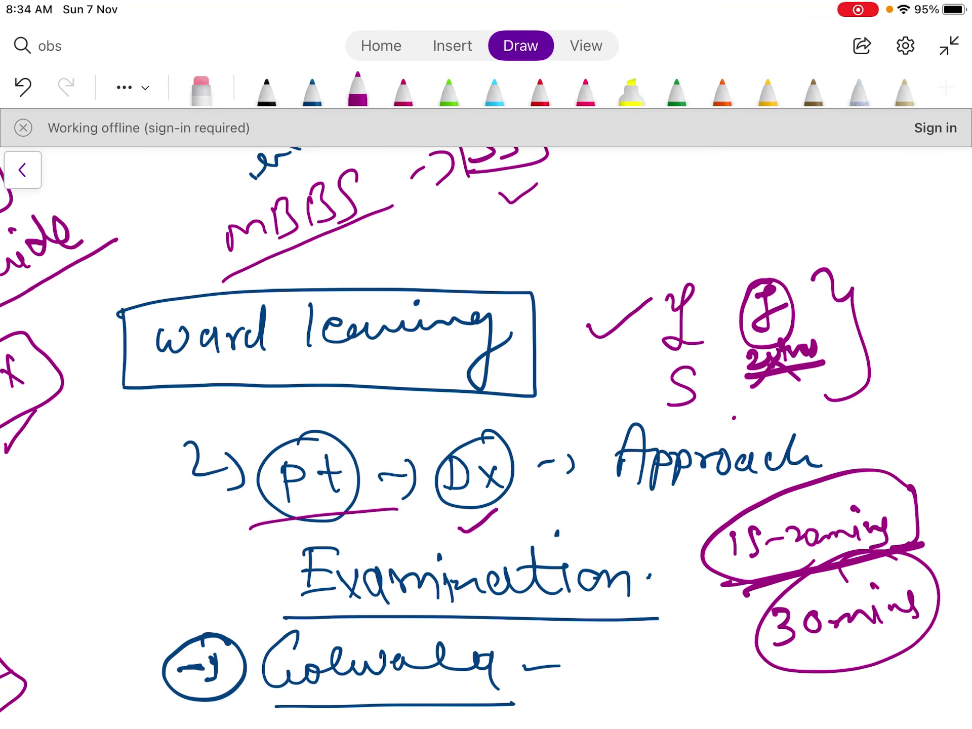
pyautogui.scroll(2, 486, 435)
# - Circle Dx in magenta and draw an arrow to a boxed 'Diff Dx' note beneath it
pyautogui.scroll(-5, 486, 435)
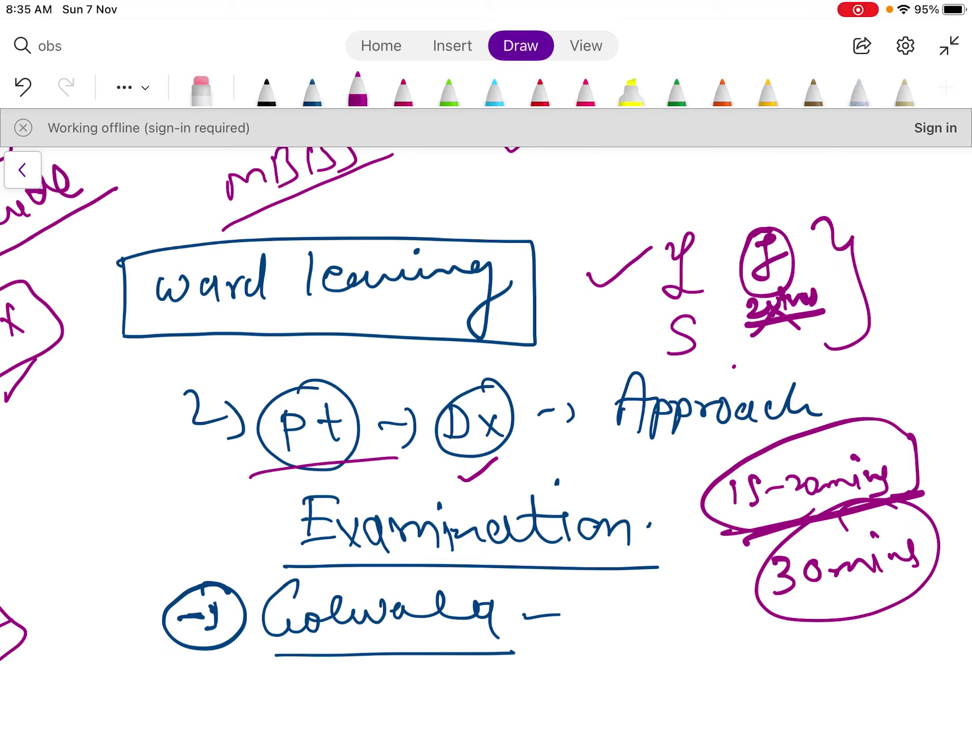
pyautogui.scroll(-2, 486, 405)
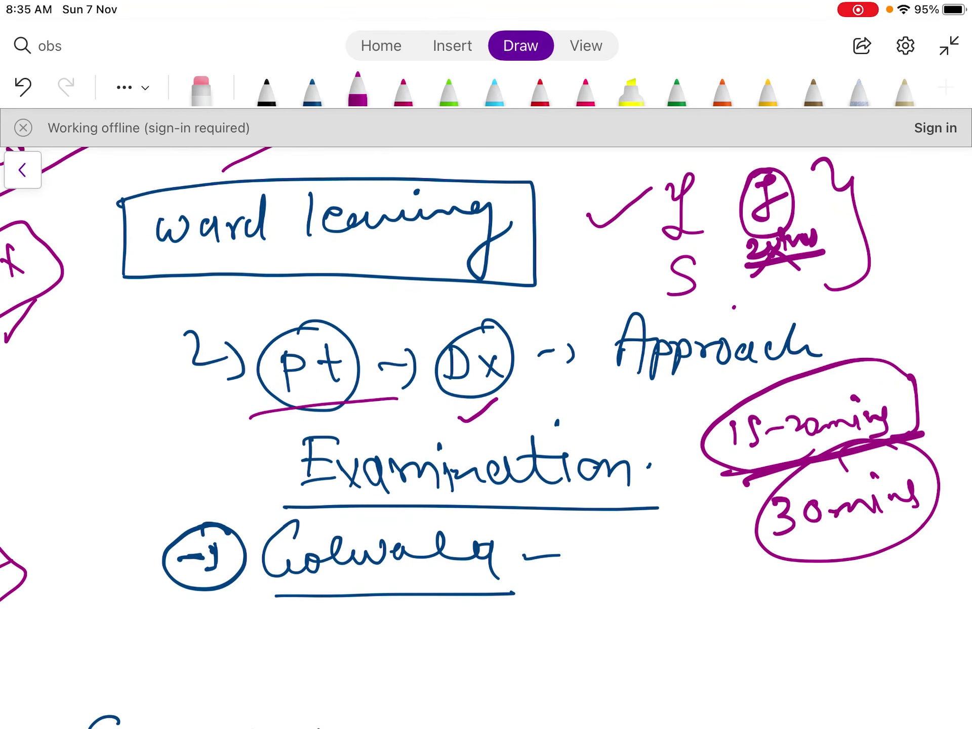
pyautogui.scroll(2, 487, 436)
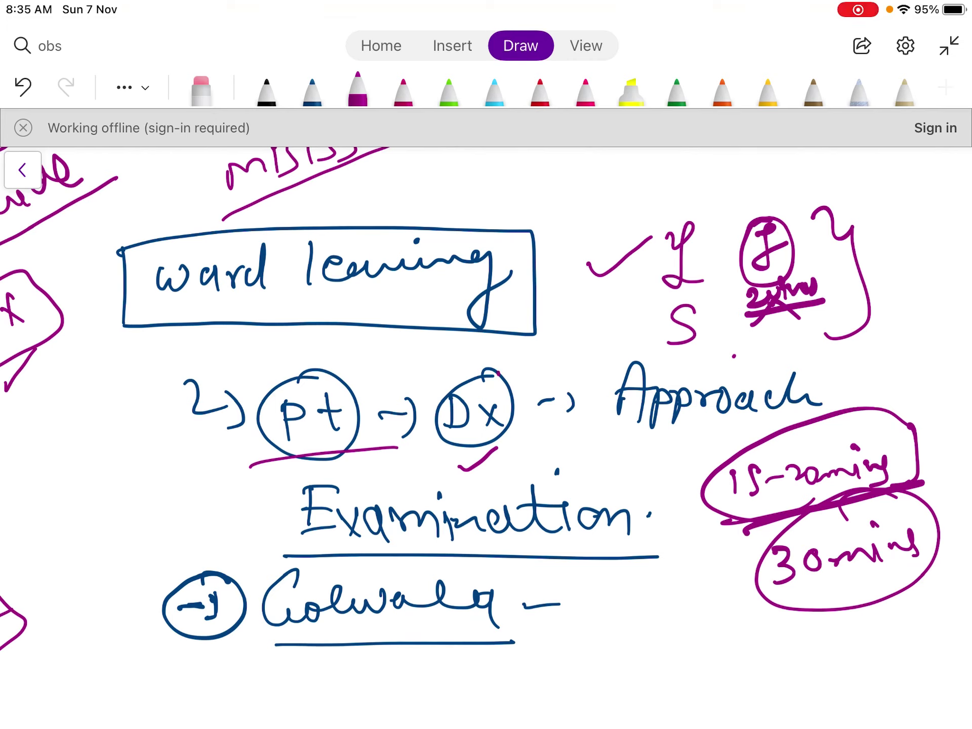
pyautogui.moveTo(499, 374)
pyautogui.mouseDown()
pyautogui.moveTo(524, 392)
pyautogui.moveTo(493, 367)
pyautogui.mouseUp()
pyautogui.moveTo(498, 449); pyautogui.dragTo(527, 479)
pyautogui.moveTo(557, 444)
pyautogui.mouseDown()
pyautogui.moveTo(557, 471)
pyautogui.moveTo(619, 450)
pyautogui.mouseUp()
pyautogui.click(581, 432)
pyautogui.moveTo(604, 441); pyautogui.dragTo(643, 428)
pyautogui.moveTo(611, 456); pyautogui.dragTo(613, 483)
pyautogui.moveTo(608, 462)
pyautogui.mouseDown()
pyautogui.moveTo(623, 482)
pyautogui.moveTo(649, 462)
pyautogui.mouseUp()
pyautogui.moveTo(547, 442)
pyautogui.mouseDown()
pyautogui.moveTo(571, 493)
pyautogui.moveTo(675, 464)
pyautogui.moveTo(562, 501)
pyautogui.mouseUp()
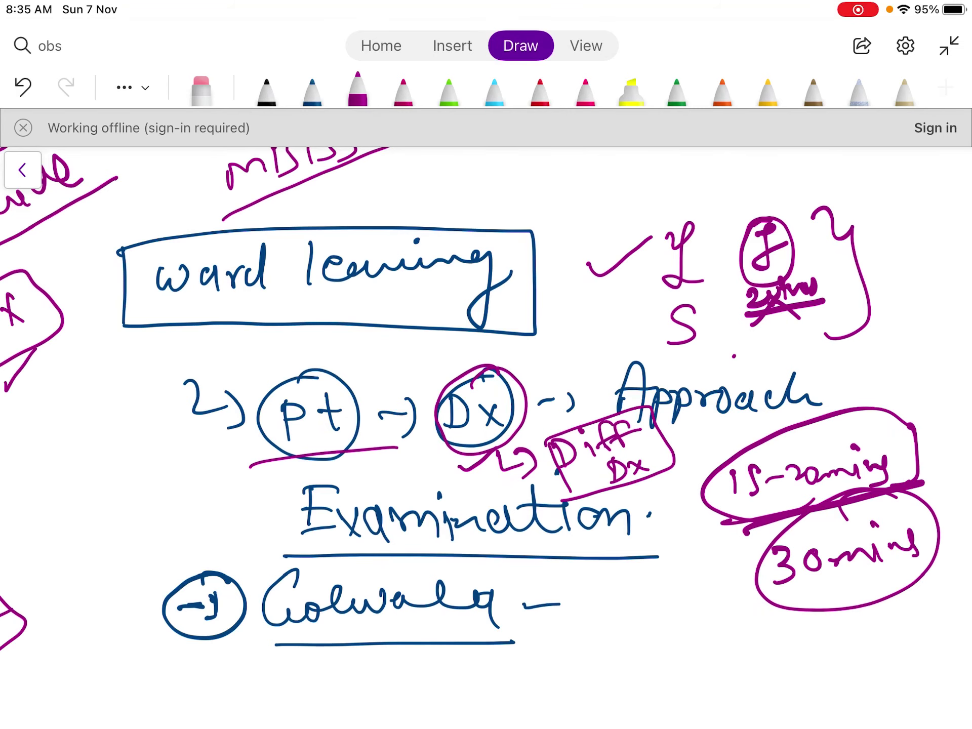
# - Write two magenta words below Colwala and circle them
pyautogui.scroll(-2, 486, 438)
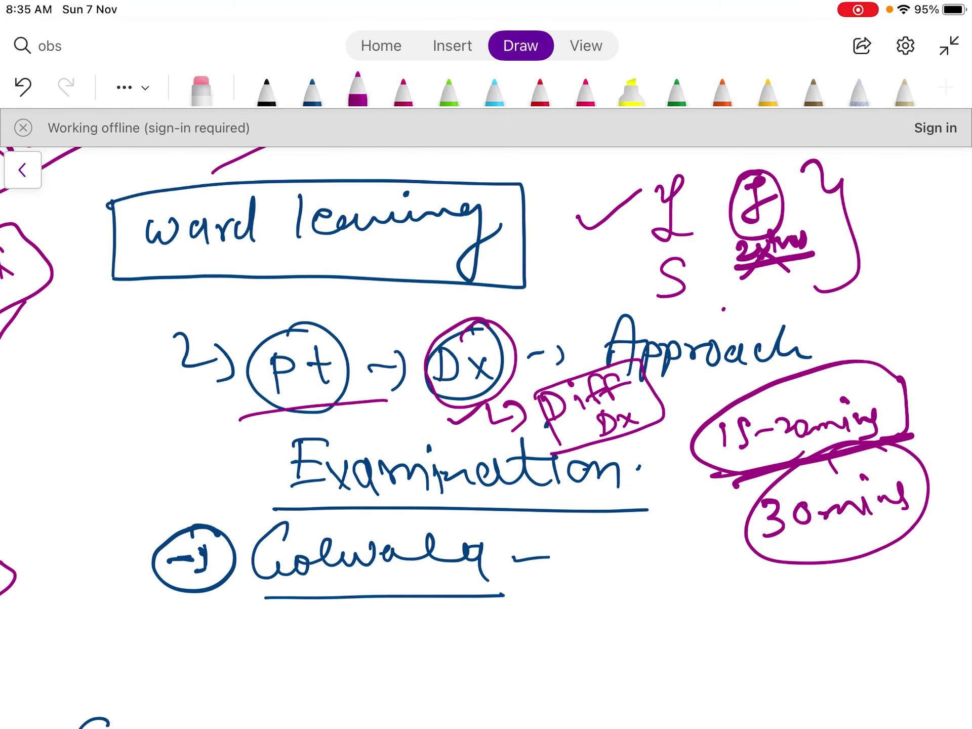
pyautogui.moveTo(601, 654)
pyautogui.mouseDown()
pyautogui.moveTo(648, 641)
pyautogui.moveTo(665, 688)
pyautogui.mouseUp()
pyautogui.moveTo(628, 593); pyautogui.dragTo(590, 615)
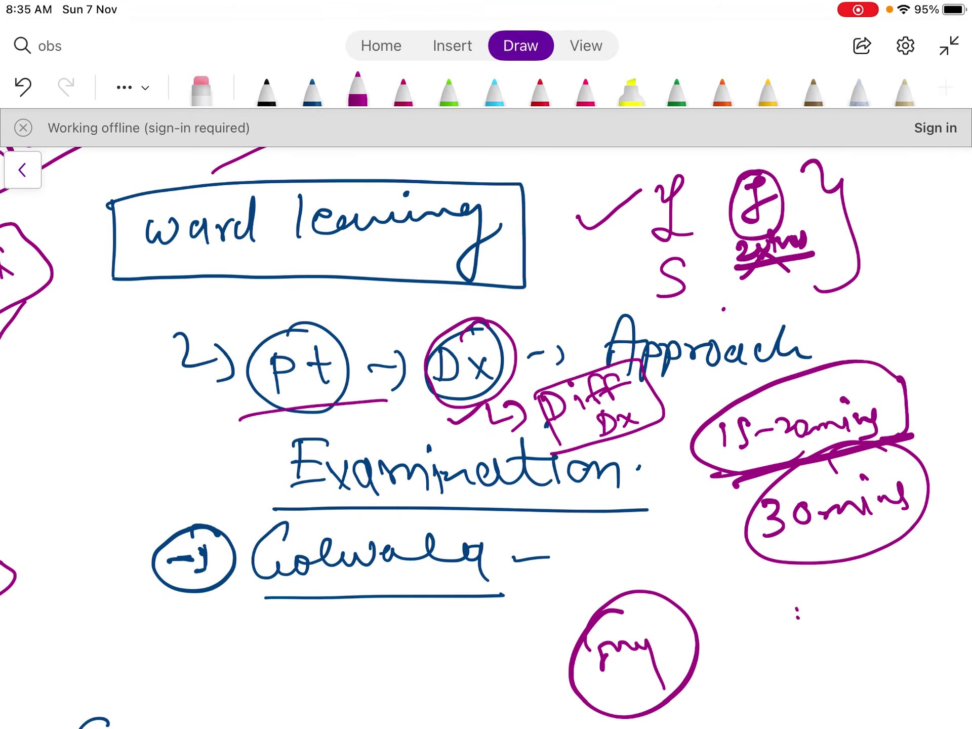
pyautogui.moveTo(741, 626)
pyautogui.mouseDown()
pyautogui.moveTo(758, 634)
pyautogui.moveTo(803, 615)
pyautogui.mouseUp()
pyautogui.moveTo(764, 626); pyautogui.dragTo(830, 598)
pyautogui.scroll(-3, 487, 405)
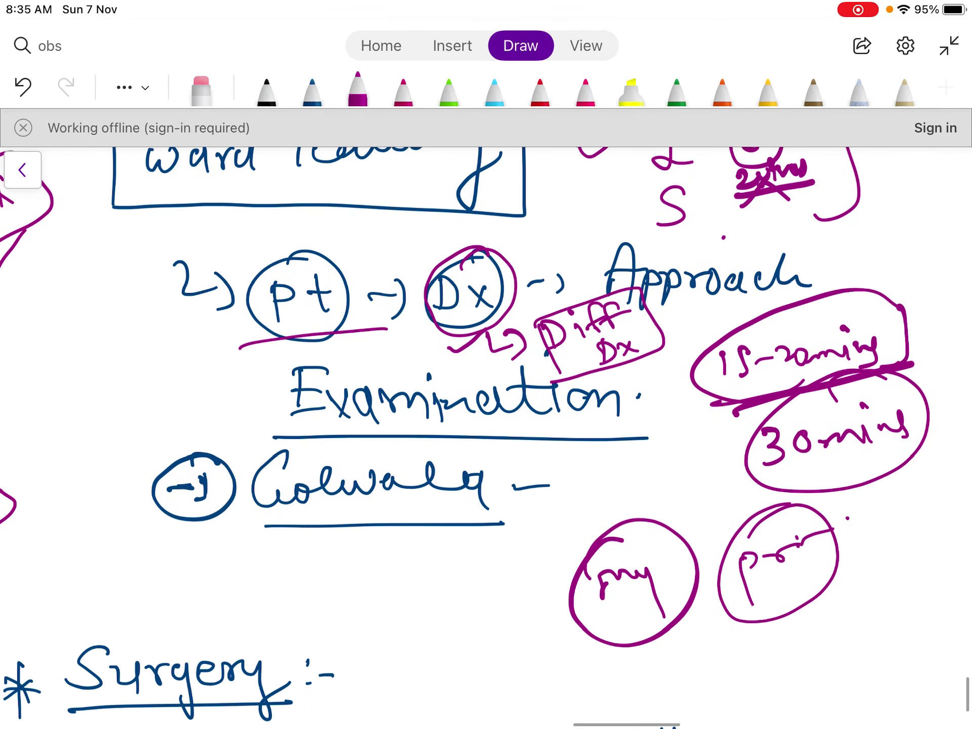
# - Add a short note under the circled words, then write 'Diff' beside it and circle it
pyautogui.moveTo(695, 666)
pyautogui.mouseDown()
pyautogui.moveTo(699, 689)
pyautogui.moveTo(687, 656)
pyautogui.mouseUp()
pyautogui.moveTo(723, 651)
pyautogui.mouseDown()
pyautogui.moveTo(714, 694)
pyautogui.moveTo(768, 668)
pyautogui.mouseUp()
pyautogui.click(783, 658)
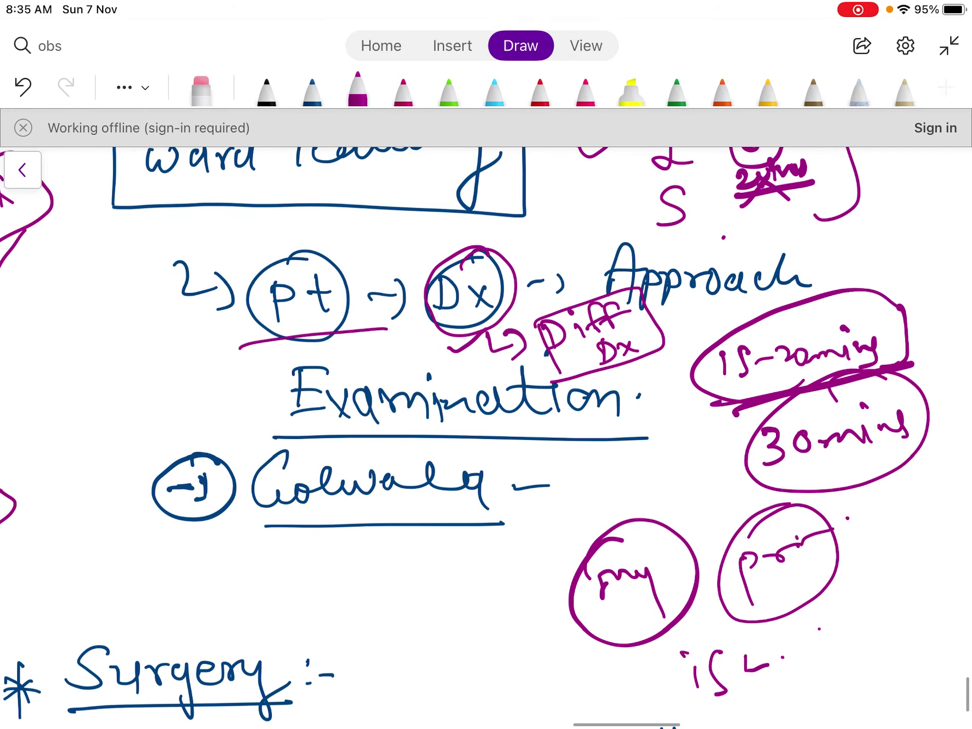
pyautogui.moveTo(819, 627); pyautogui.dragTo(823, 657)
pyautogui.moveTo(818, 629)
pyautogui.mouseDown()
pyautogui.moveTo(822, 656)
pyautogui.moveTo(856, 646)
pyautogui.mouseUp()
pyautogui.click(856, 612)
pyautogui.moveTo(881, 593); pyautogui.dragTo(874, 639)
pyautogui.moveTo(873, 629); pyautogui.dragTo(896, 625)
pyautogui.moveTo(925, 605); pyautogui.dragTo(942, 595)
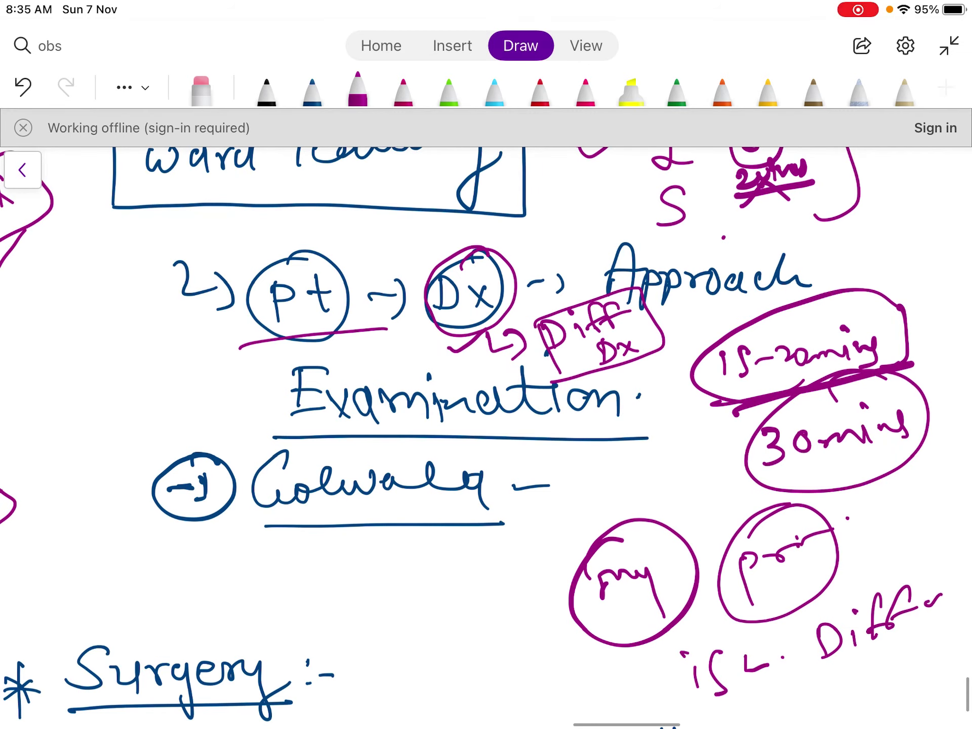
pyautogui.moveTo(891, 551); pyautogui.dragTo(878, 554)
pyautogui.hscroll(3, 486, 431)
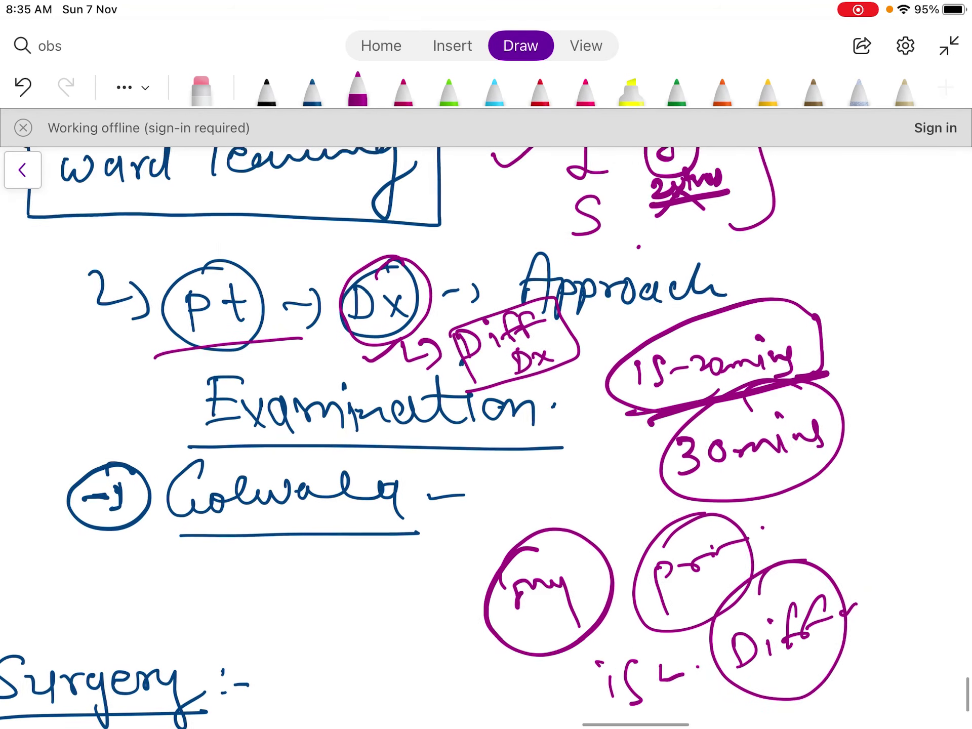
# - Tick the Surgery heading and underline 'Read your practical' and 'books' in magenta
pyautogui.scroll(-6, 486, 436)
pyautogui.hscroll(-4, 486, 436)
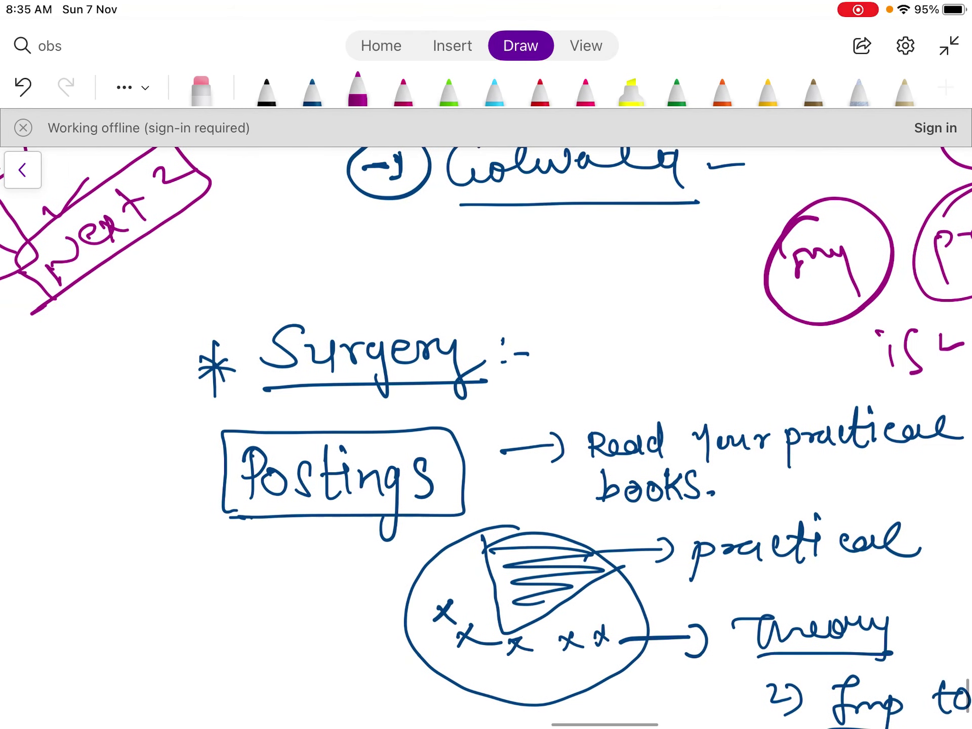
pyautogui.moveTo(135, 344); pyautogui.dragTo(200, 287)
pyautogui.hscroll(3, 486, 435)
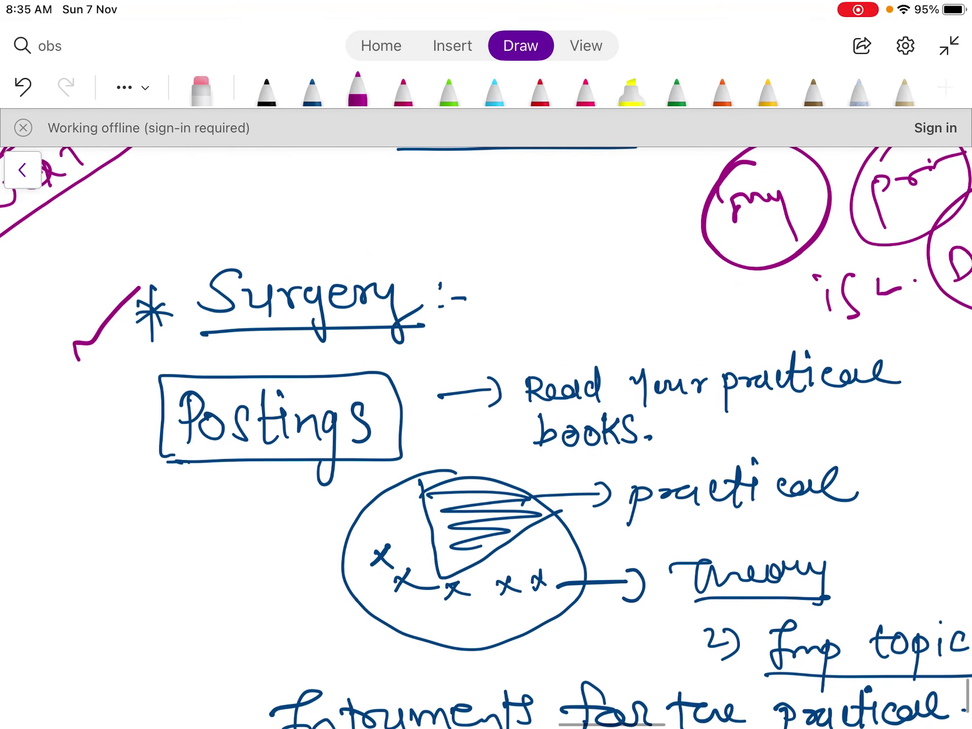
pyautogui.scroll(-2, 486, 436)
pyautogui.moveTo(448, 347); pyautogui.dragTo(817, 320)
pyautogui.moveTo(458, 398); pyautogui.dragTo(570, 381)
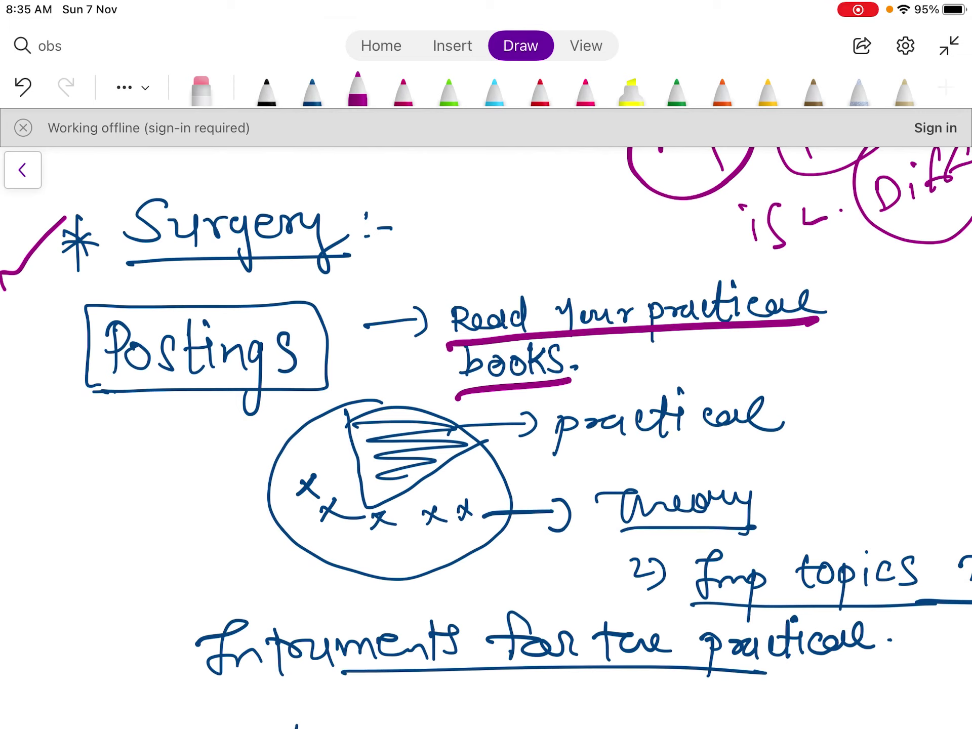
# - Circle the pie sketch, trace its slice, and box 'practical' and 'Theory' in magenta
pyautogui.moveTo(379, 401)
pyautogui.mouseDown()
pyautogui.moveTo(253, 468)
pyautogui.moveTo(435, 572)
pyautogui.moveTo(311, 424)
pyautogui.mouseUp()
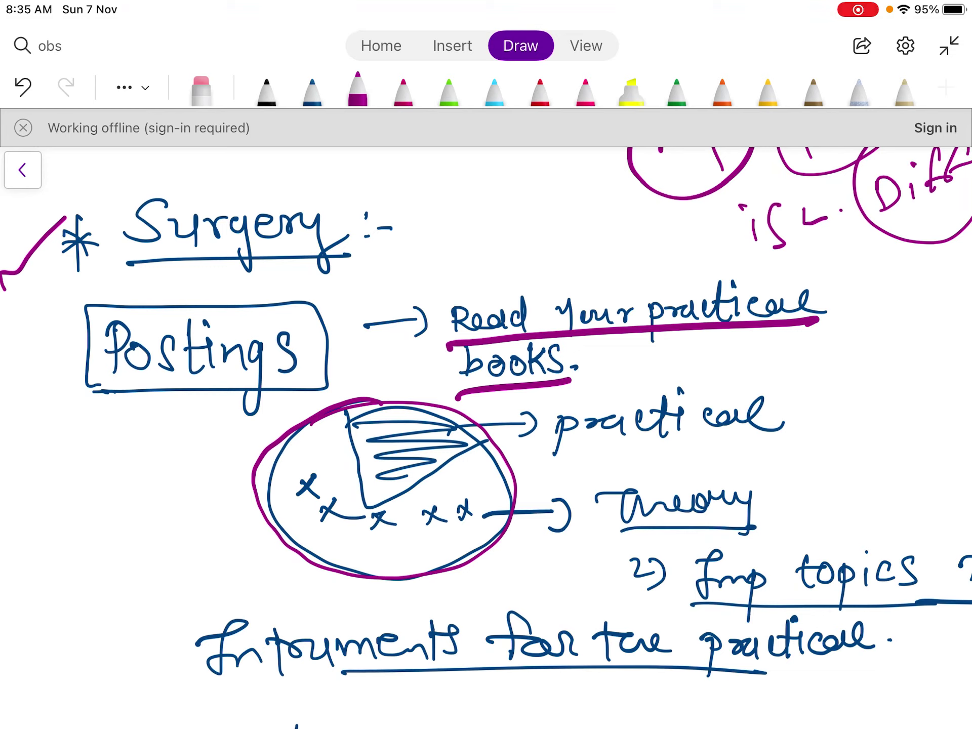
pyautogui.moveTo(348, 413)
pyautogui.mouseDown()
pyautogui.moveTo(361, 490)
pyautogui.moveTo(488, 440)
pyautogui.mouseUp()
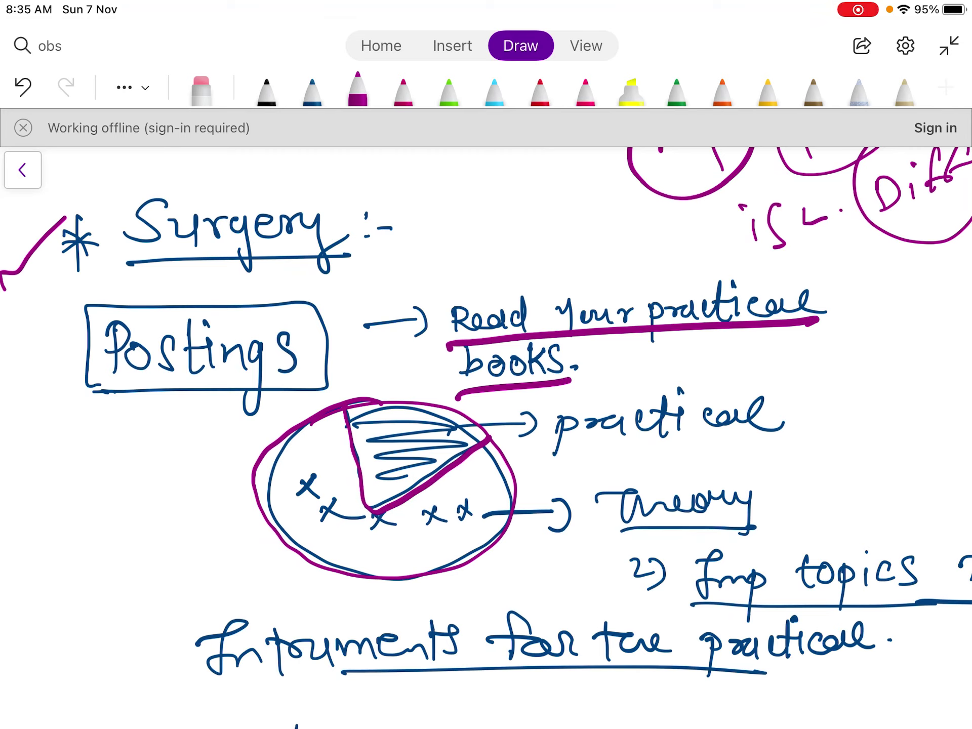
pyautogui.moveTo(544, 466)
pyautogui.mouseDown()
pyautogui.moveTo(800, 407)
pyautogui.moveTo(530, 471)
pyautogui.mouseUp()
pyautogui.moveTo(594, 541)
pyautogui.mouseDown()
pyautogui.moveTo(587, 480)
pyautogui.moveTo(790, 532)
pyautogui.moveTo(572, 547)
pyautogui.mouseUp()
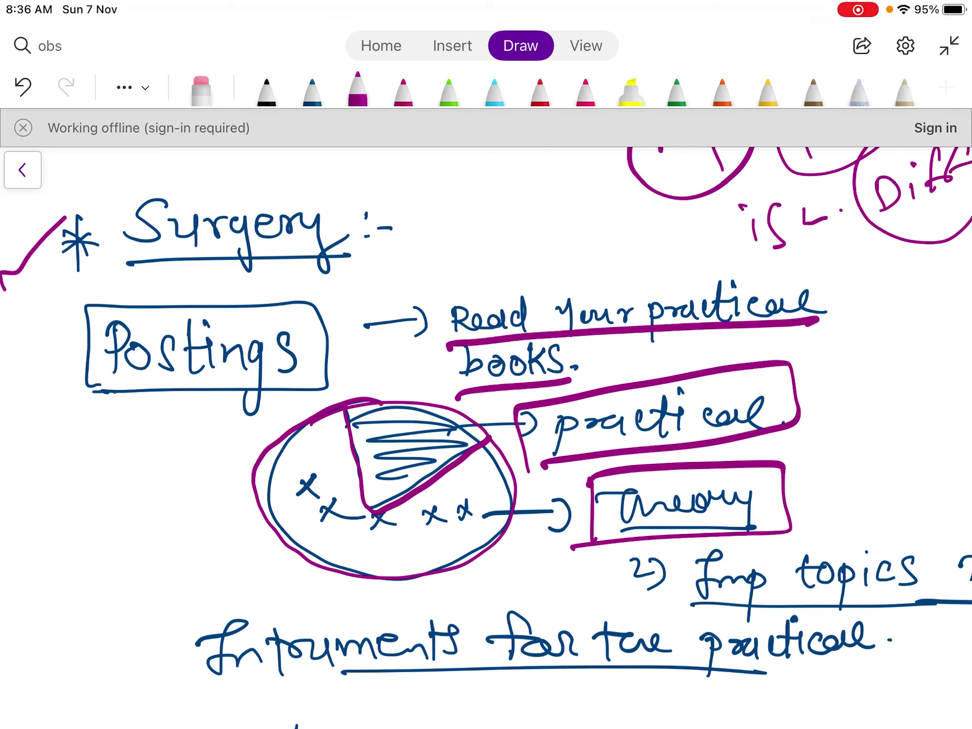
pyautogui.moveTo(278, 502)
pyautogui.mouseDown()
pyautogui.moveTo(335, 542)
pyautogui.moveTo(468, 499)
pyautogui.mouseUp()
# - Write an underlined '75%' below the diagram and a circled '25%' beside the practical box
pyautogui.moveTo(143, 568); pyautogui.dragTo(169, 588)
pyautogui.click(203, 548)
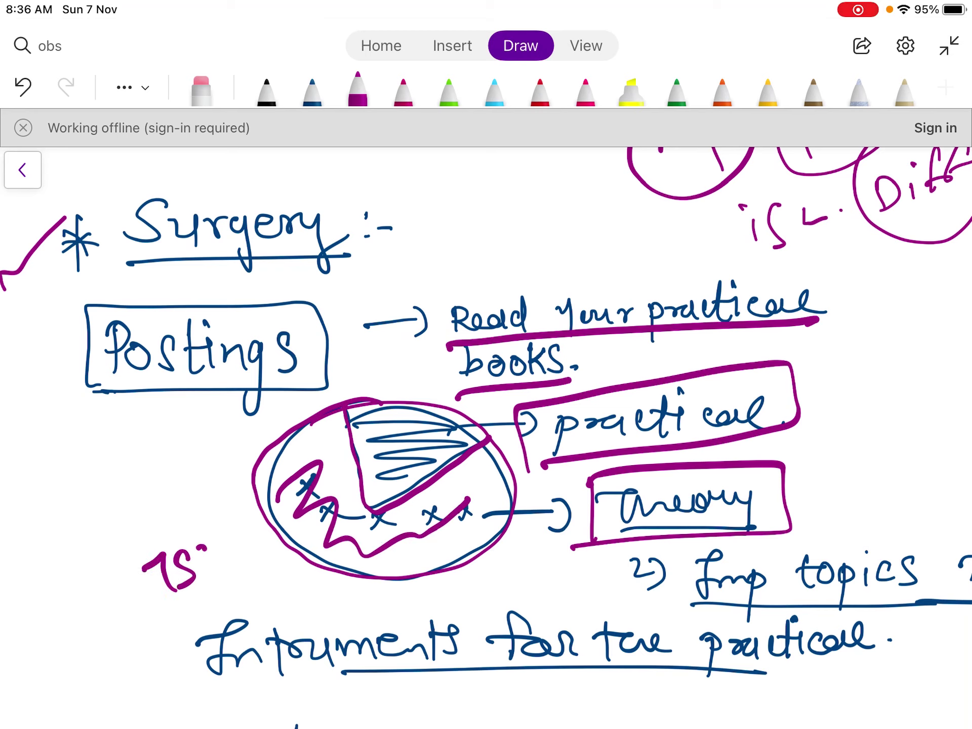
pyautogui.moveTo(217, 537); pyautogui.dragTo(207, 567)
pyautogui.moveTo(219, 566); pyautogui.dragTo(227, 572)
pyautogui.moveTo(159, 619); pyautogui.dragTo(282, 560)
pyautogui.moveTo(823, 372); pyautogui.dragTo(856, 388)
pyautogui.moveTo(856, 388)
pyautogui.mouseDown()
pyautogui.moveTo(876, 329)
pyautogui.moveTo(903, 374)
pyautogui.mouseUp()
pyautogui.moveTo(871, 326); pyautogui.dragTo(833, 405)
# - Tick the important-topics line and box the 'Instruments for the practical' line
pyautogui.scroll(-3, 486, 405)
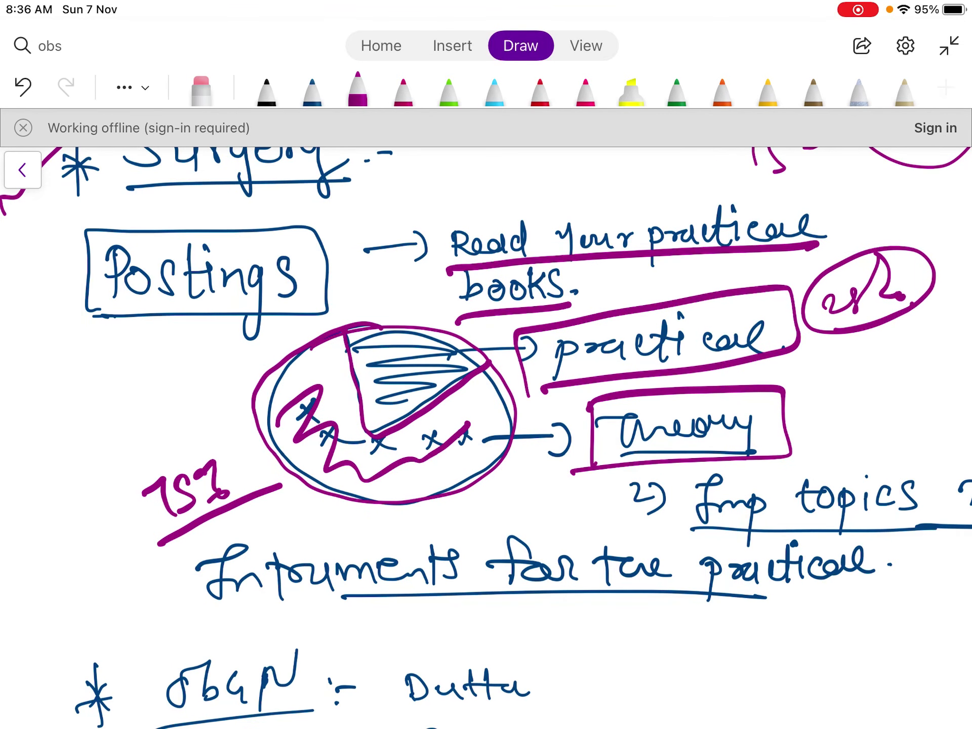
pyautogui.hscroll(3, 486, 374)
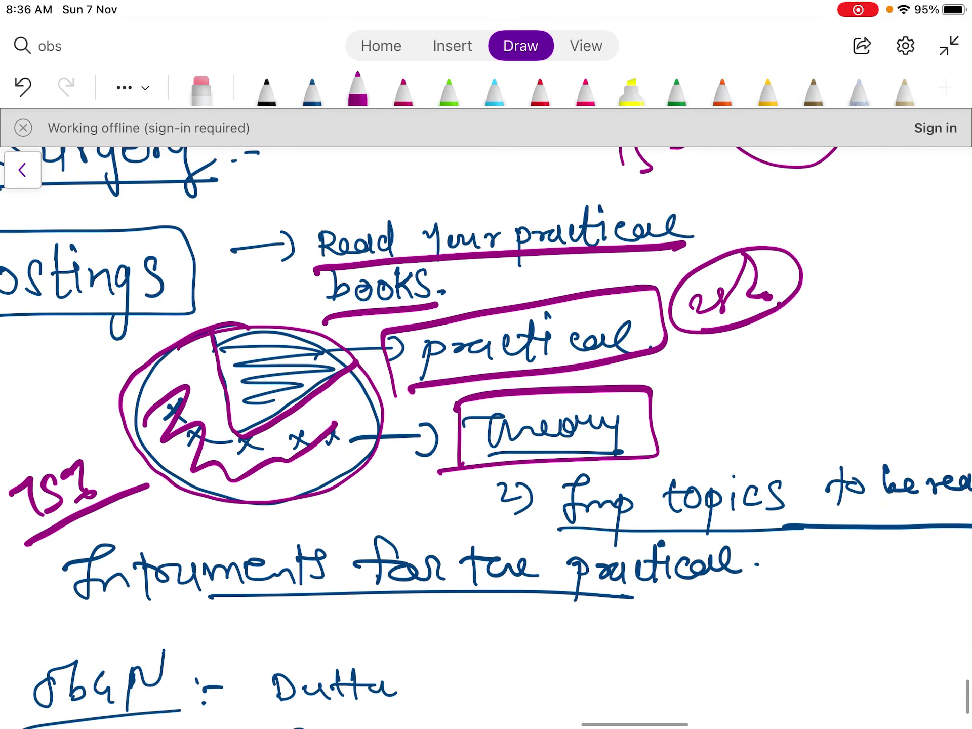
pyautogui.hscroll(3, 486, 374)
pyautogui.moveTo(808, 424); pyautogui.dragTo(861, 417)
pyautogui.hscroll(-3, 486, 375)
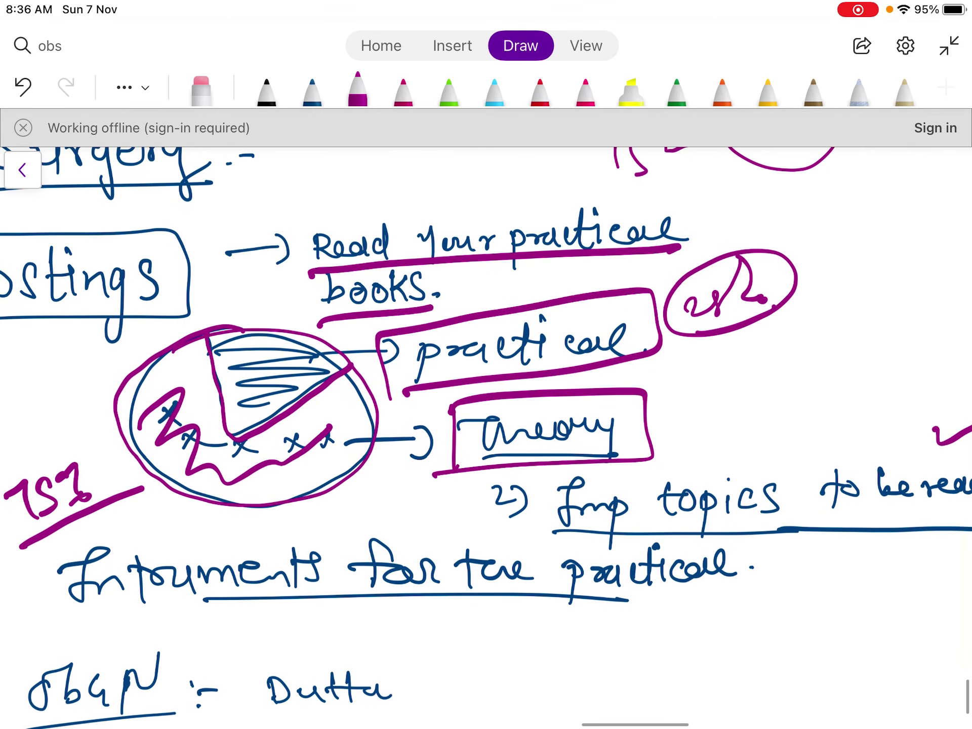
pyautogui.hscroll(-3, 486, 405)
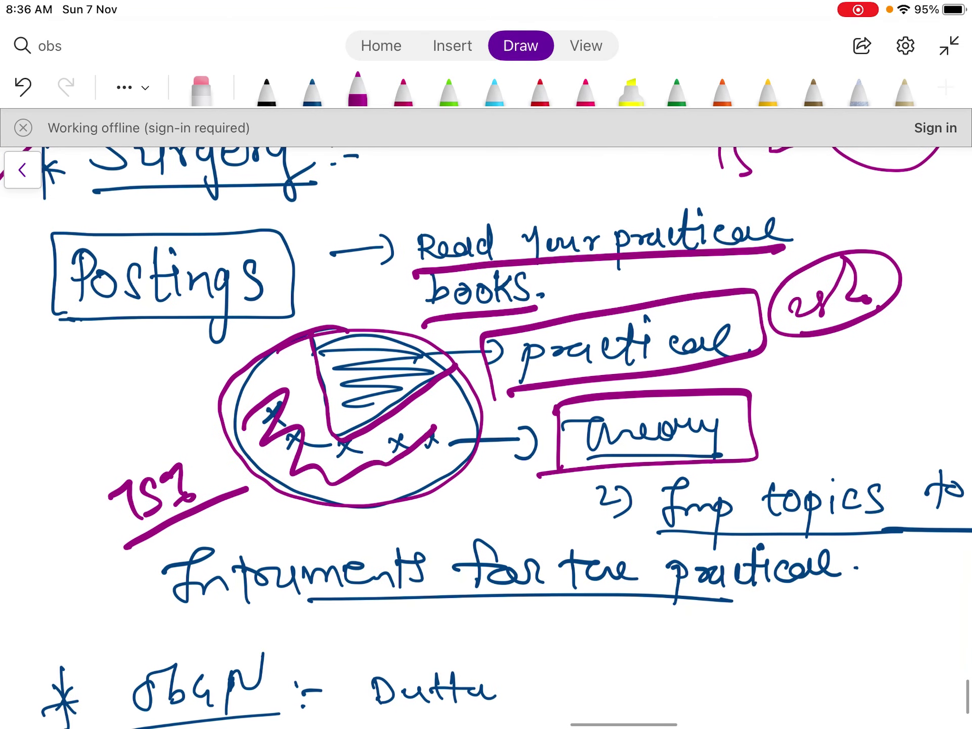
pyautogui.moveTo(150, 555)
pyautogui.mouseDown()
pyautogui.moveTo(144, 569)
pyautogui.moveTo(522, 526)
pyautogui.moveTo(861, 587)
pyautogui.moveTo(124, 623)
pyautogui.mouseUp()
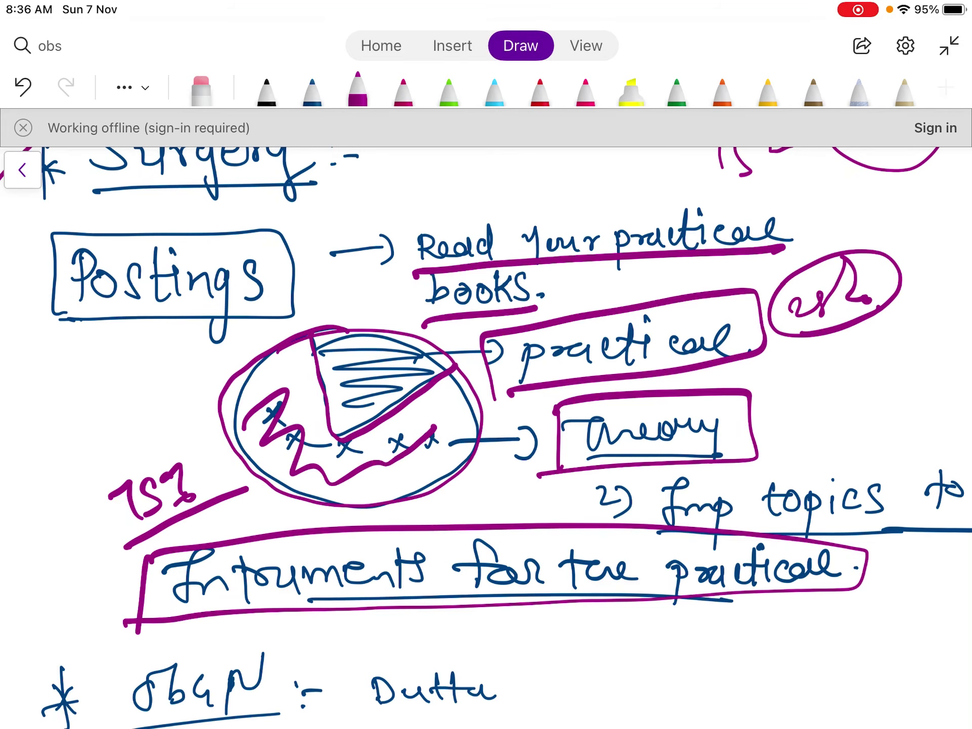
# - Circle the Obgy heading and tick the Dutta, practical-part-from-book and book notes in magenta
pyautogui.scroll(-6, 506, 438)
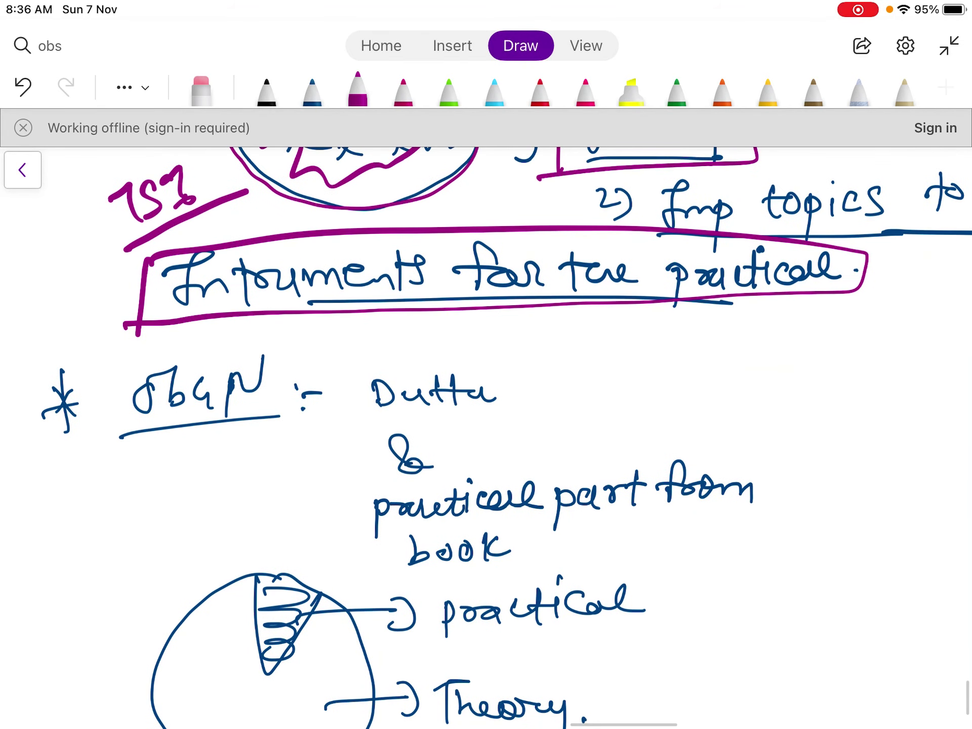
pyautogui.moveTo(259, 344)
pyautogui.mouseDown()
pyautogui.moveTo(238, 441)
pyautogui.moveTo(205, 345)
pyautogui.mouseUp()
pyautogui.moveTo(587, 405); pyautogui.dragTo(684, 368)
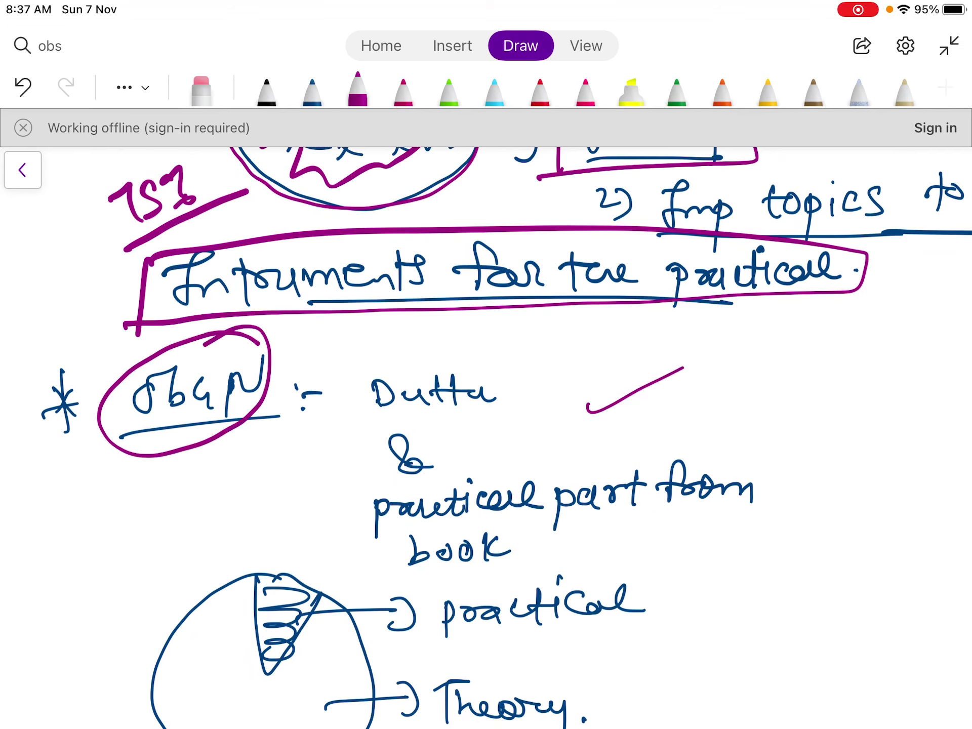
pyautogui.moveTo(800, 513); pyautogui.dragTo(858, 491)
pyautogui.scroll(-3, 486, 436)
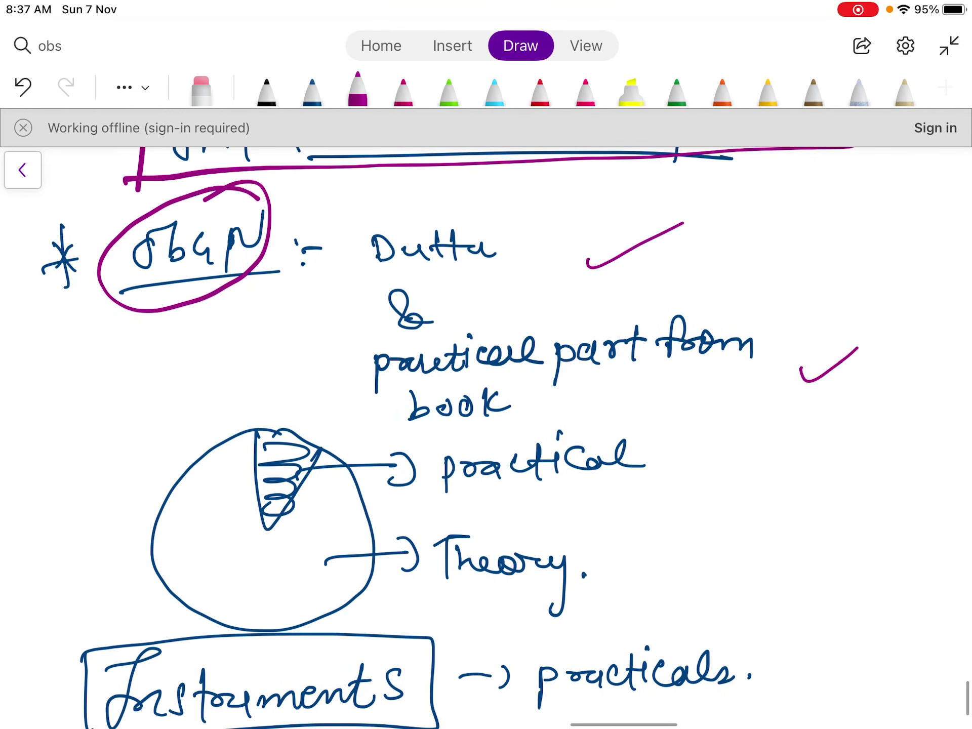
pyautogui.scroll(1, 486, 435)
pyautogui.hscroll(2, 486, 435)
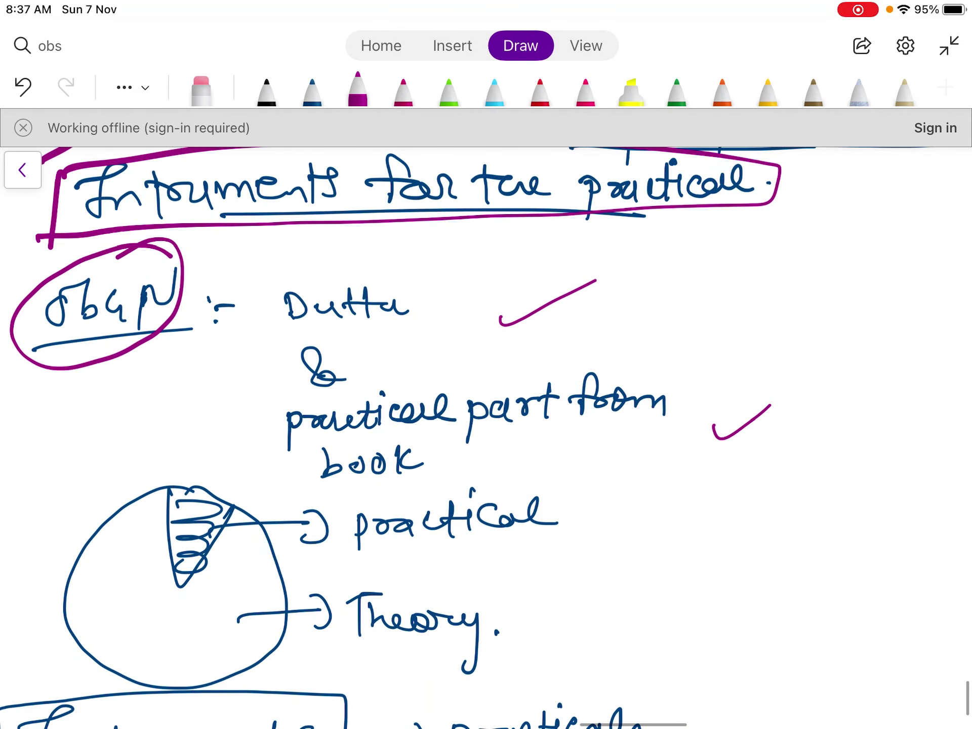
pyautogui.moveTo(746, 389); pyautogui.dragTo(780, 373)
pyautogui.moveTo(769, 359); pyautogui.dragTo(783, 389)
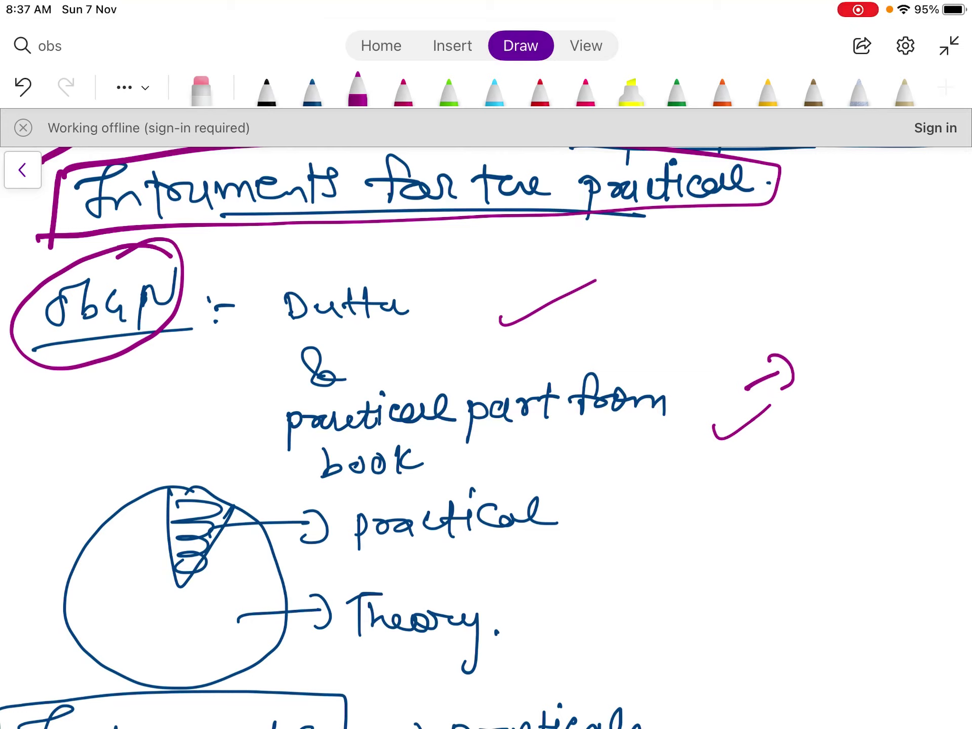
pyautogui.moveTo(245, 473); pyautogui.dragTo(313, 447)
# - Circle the Obs/Gyn pie chart and scribble-fill its slice in magenta
pyautogui.scroll(-3, 486, 435)
pyautogui.scroll(-2, 487, 436)
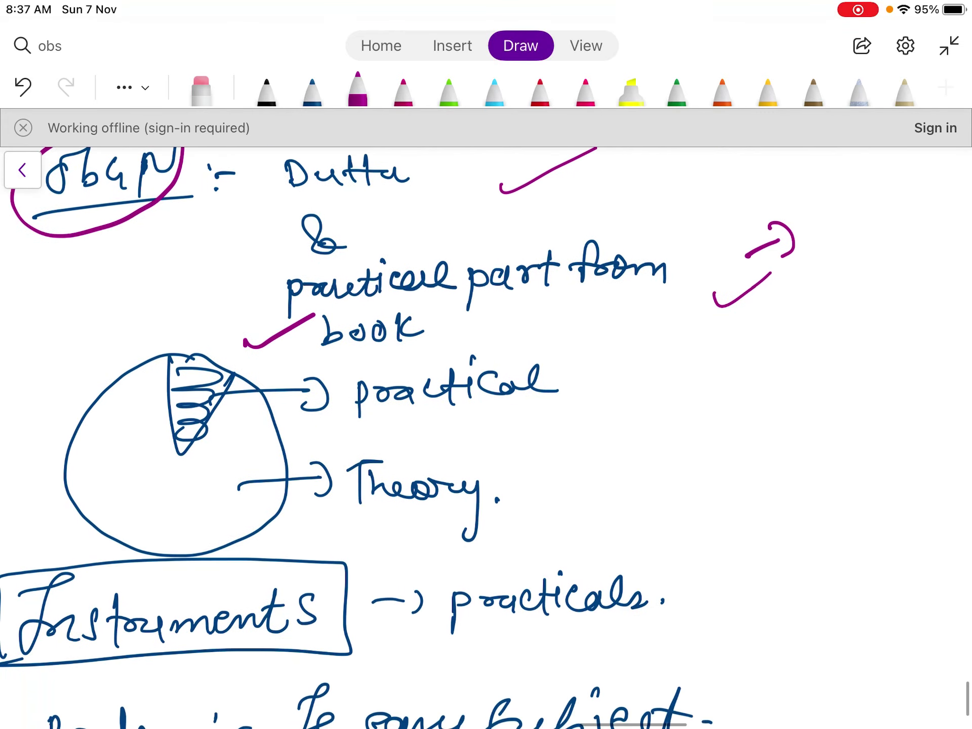
pyautogui.scroll(3, 486, 436)
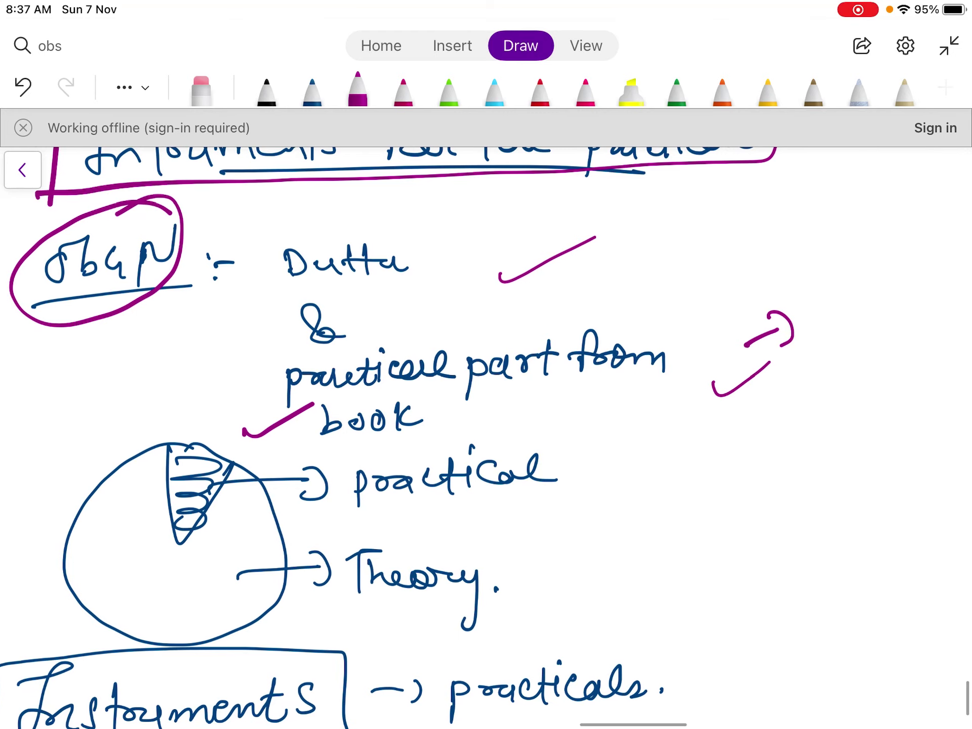
pyautogui.scroll(-2, 486, 436)
pyautogui.moveTo(37, 192); pyautogui.dragTo(40, 235)
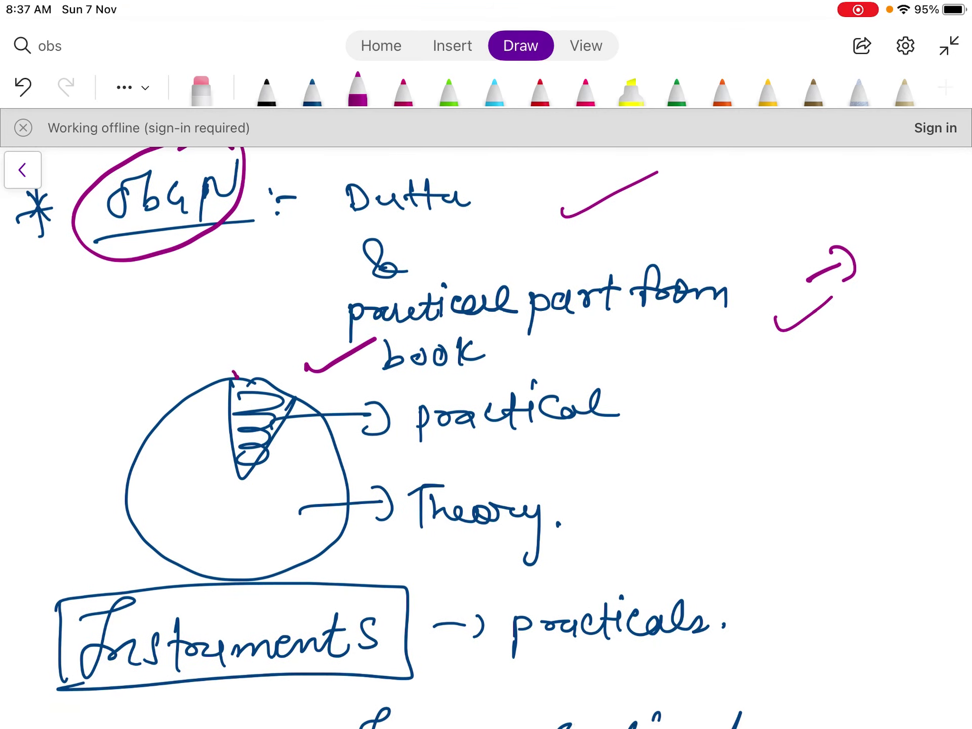
pyautogui.moveTo(233, 373)
pyautogui.mouseDown()
pyautogui.moveTo(167, 549)
pyautogui.moveTo(354, 435)
pyautogui.moveTo(175, 413)
pyautogui.mouseUp()
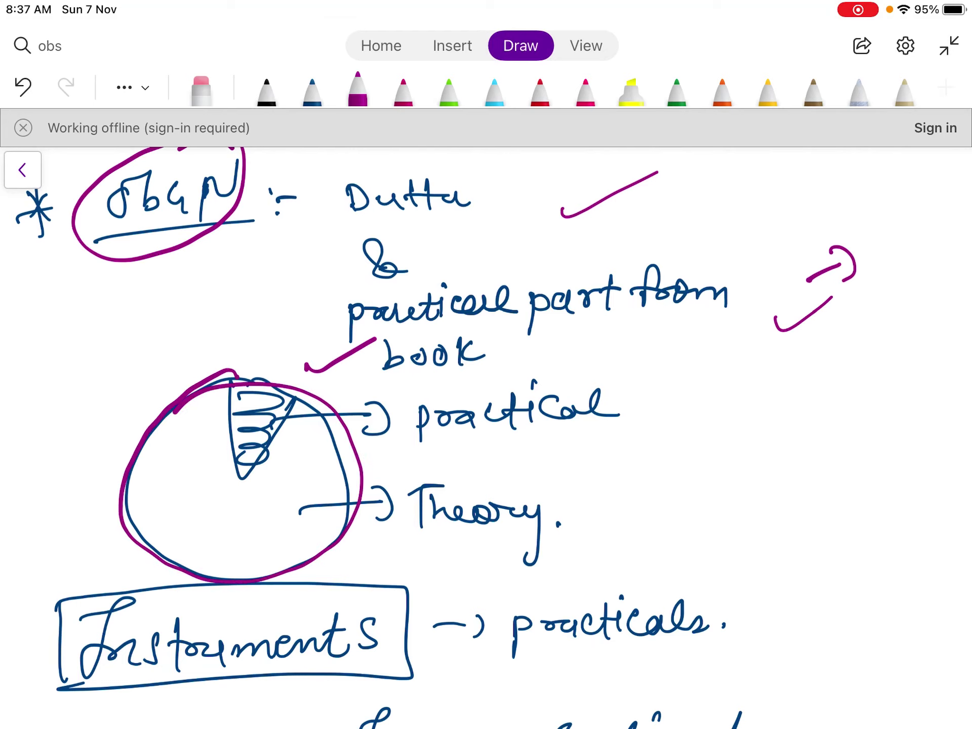
pyautogui.moveTo(253, 388)
pyautogui.mouseDown()
pyautogui.moveTo(238, 421)
pyautogui.moveTo(253, 469)
pyautogui.mouseUp()
pyautogui.moveTo(405, 388); pyautogui.dragTo(403, 469)
# - Box 'practical' and 'Theory', adding an S to each label
pyautogui.moveTo(400, 390)
pyautogui.mouseDown()
pyautogui.moveTo(438, 377)
pyautogui.moveTo(405, 463)
pyautogui.mouseUp()
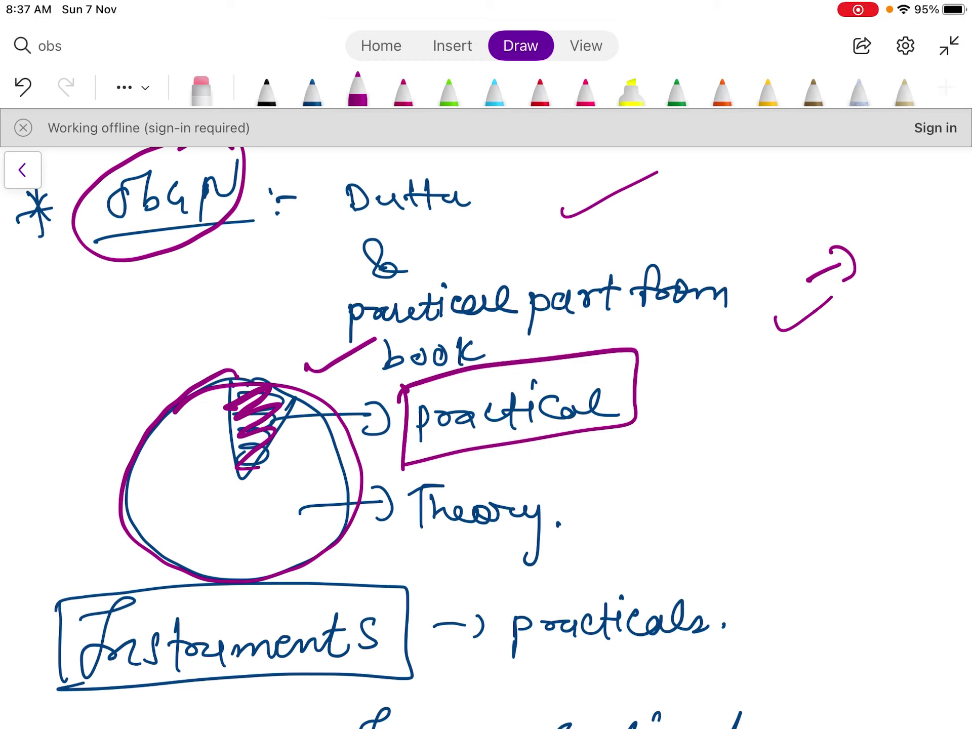
pyautogui.moveTo(631, 387); pyautogui.dragTo(613, 413)
pyautogui.moveTo(584, 488)
pyautogui.mouseDown()
pyautogui.moveTo(563, 517)
pyautogui.moveTo(625, 480)
pyautogui.mouseUp()
pyautogui.moveTo(420, 562)
pyautogui.mouseDown()
pyautogui.moveTo(498, 553)
pyautogui.moveTo(406, 481)
pyautogui.moveTo(418, 566)
pyautogui.mouseUp()
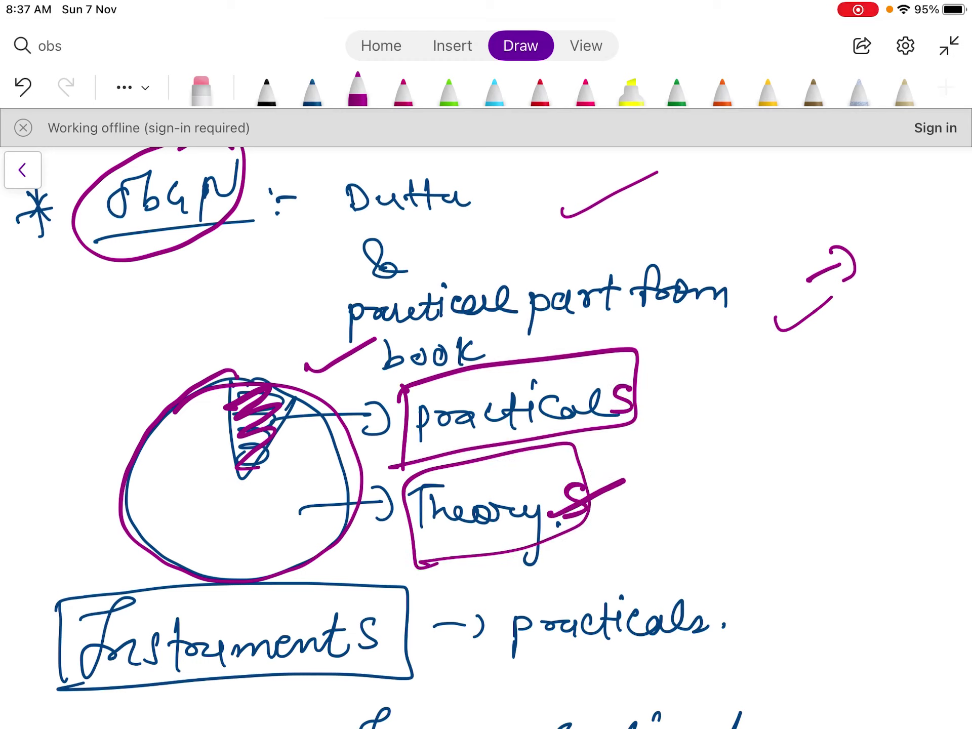
pyautogui.moveTo(206, 558); pyautogui.dragTo(251, 536)
# - Draw hash marks left of the Instruments box and tick above 'practicals'
pyautogui.scroll(-3, 487, 435)
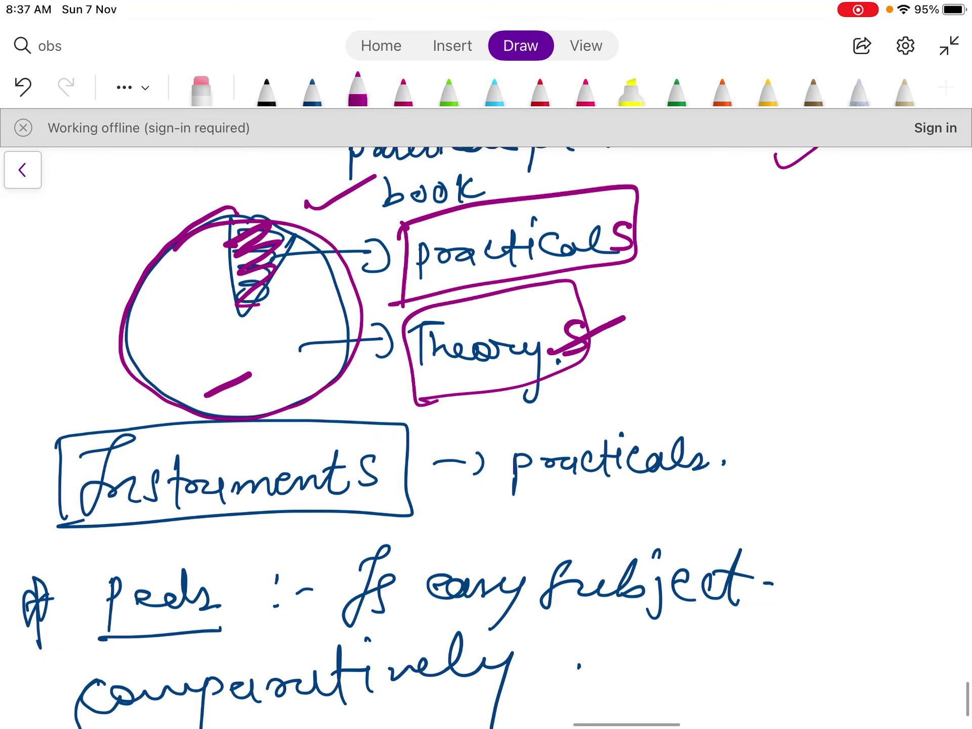
pyautogui.moveTo(11, 416)
pyautogui.mouseDown()
pyautogui.moveTo(4, 448)
pyautogui.moveTo(25, 427)
pyautogui.mouseUp()
pyautogui.moveTo(36, 402); pyautogui.dragTo(54, 435)
pyautogui.moveTo(71, 390); pyautogui.dragTo(51, 441)
pyautogui.moveTo(31, 431); pyautogui.dragTo(72, 390)
pyautogui.moveTo(96, 382)
pyautogui.mouseDown()
pyautogui.moveTo(81, 416)
pyautogui.moveTo(94, 418)
pyautogui.mouseUp()
pyautogui.moveTo(76, 418); pyautogui.dragTo(124, 384)
pyautogui.hscroll(-3, 486, 436)
pyautogui.moveTo(81, 418)
pyautogui.mouseDown()
pyautogui.moveTo(71, 450)
pyautogui.moveTo(64, 428)
pyautogui.mouseUp()
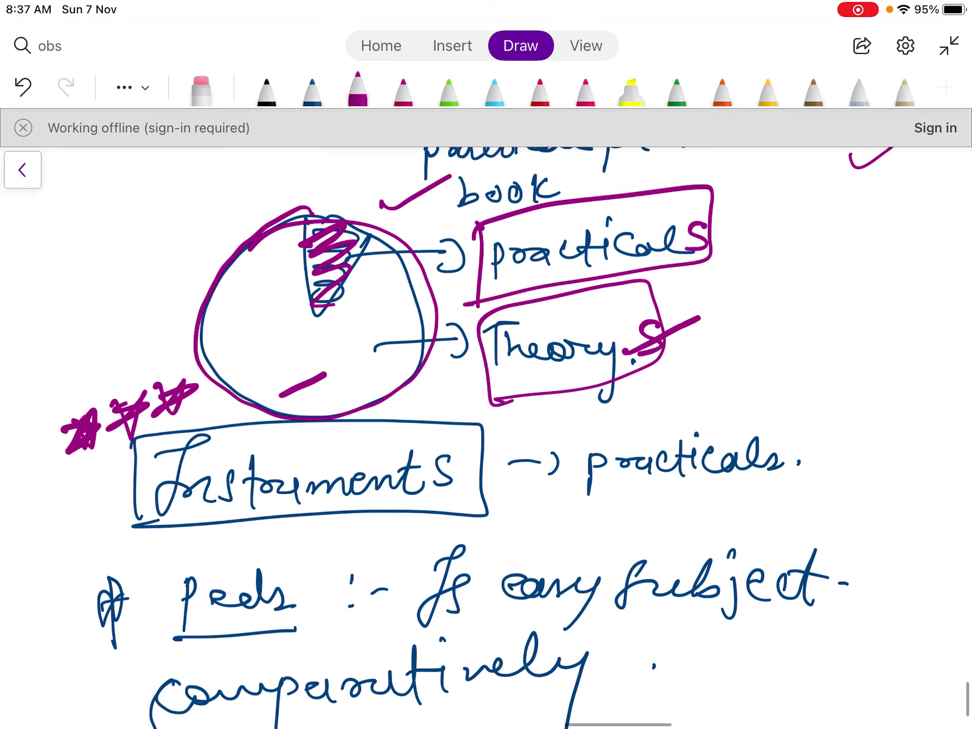
pyautogui.moveTo(773, 427); pyautogui.dragTo(806, 410)
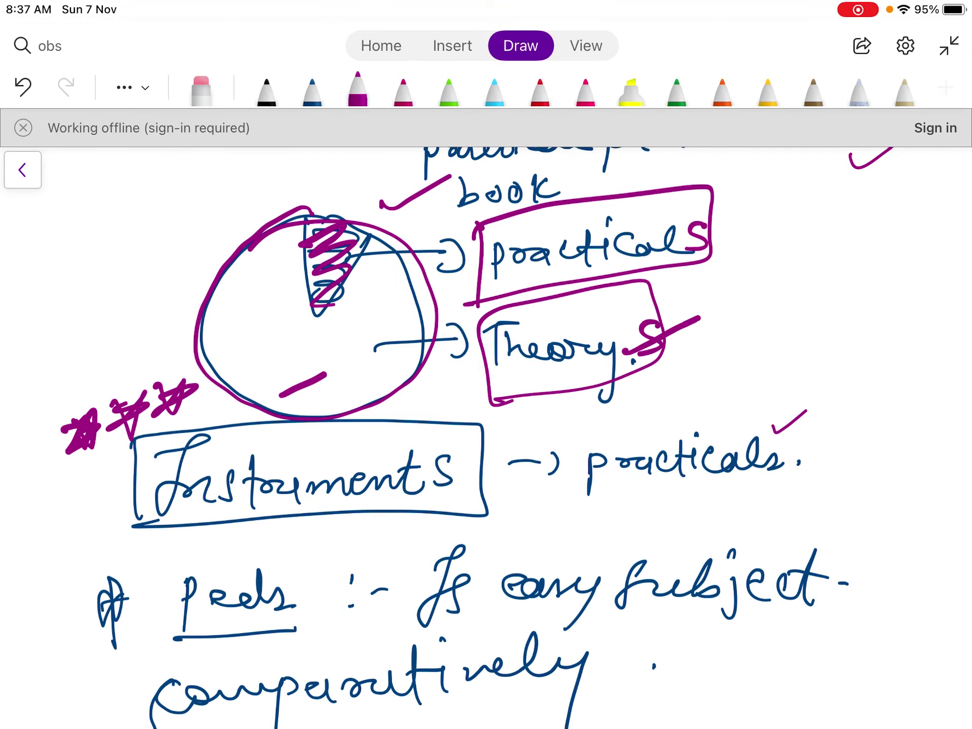
pyautogui.scroll(5, 486, 436)
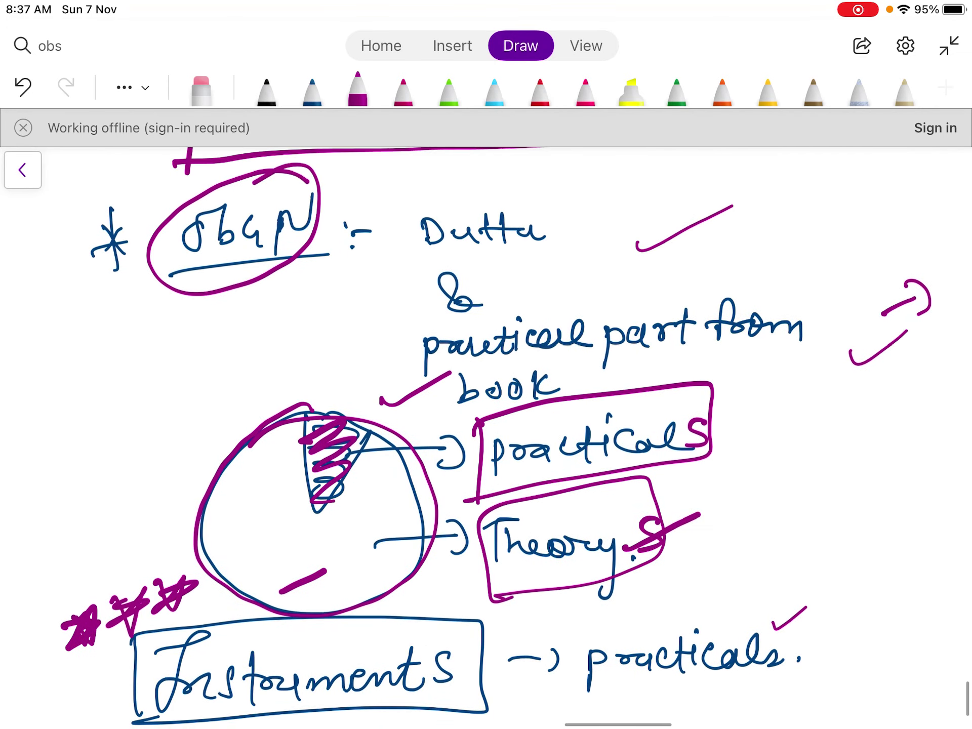
pyautogui.scroll(-4, 486, 435)
pyautogui.scroll(-3, 486, 436)
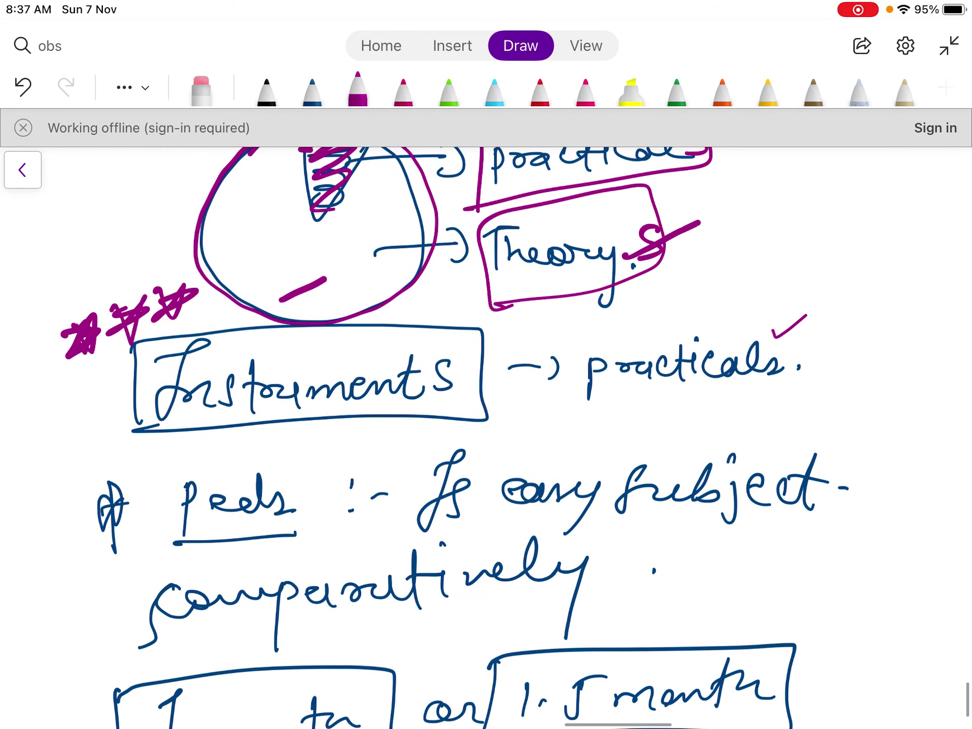
pyautogui.scroll(-2, 486, 436)
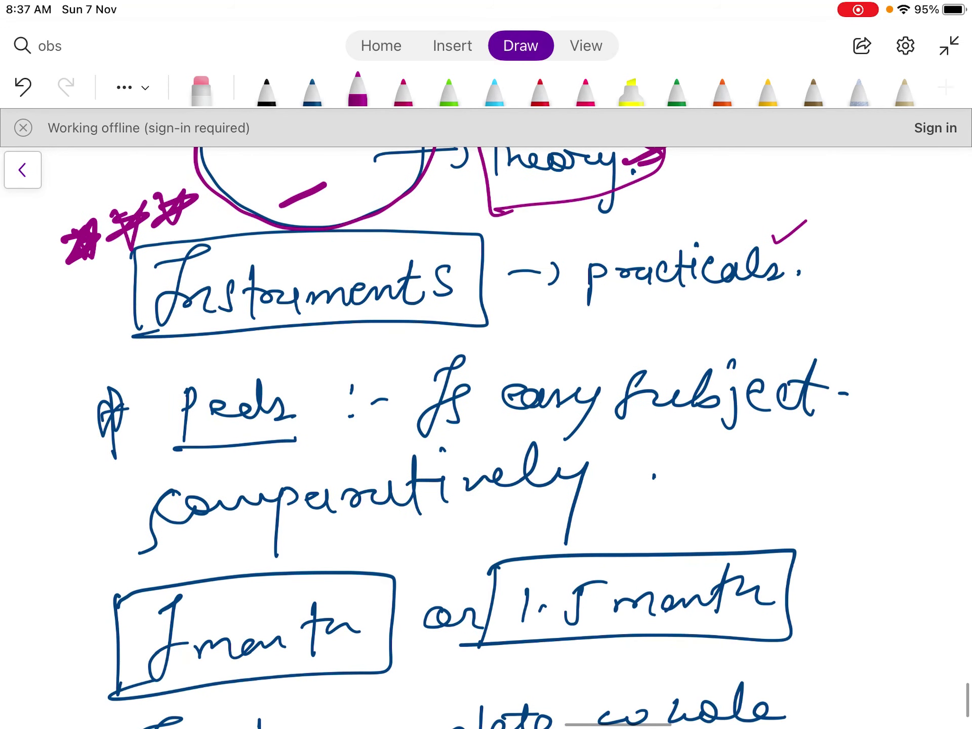
pyautogui.moveTo(238, 343)
pyautogui.mouseDown()
pyautogui.moveTo(167, 440)
pyautogui.moveTo(204, 367)
pyautogui.mouseUp()
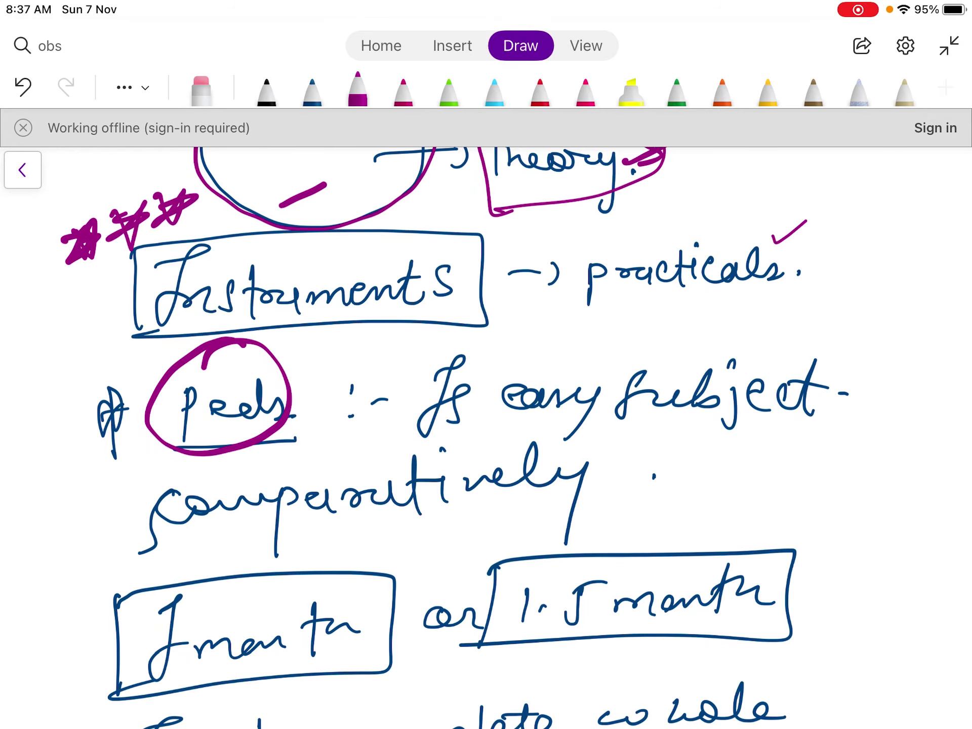
pyautogui.scroll(-1, 486, 435)
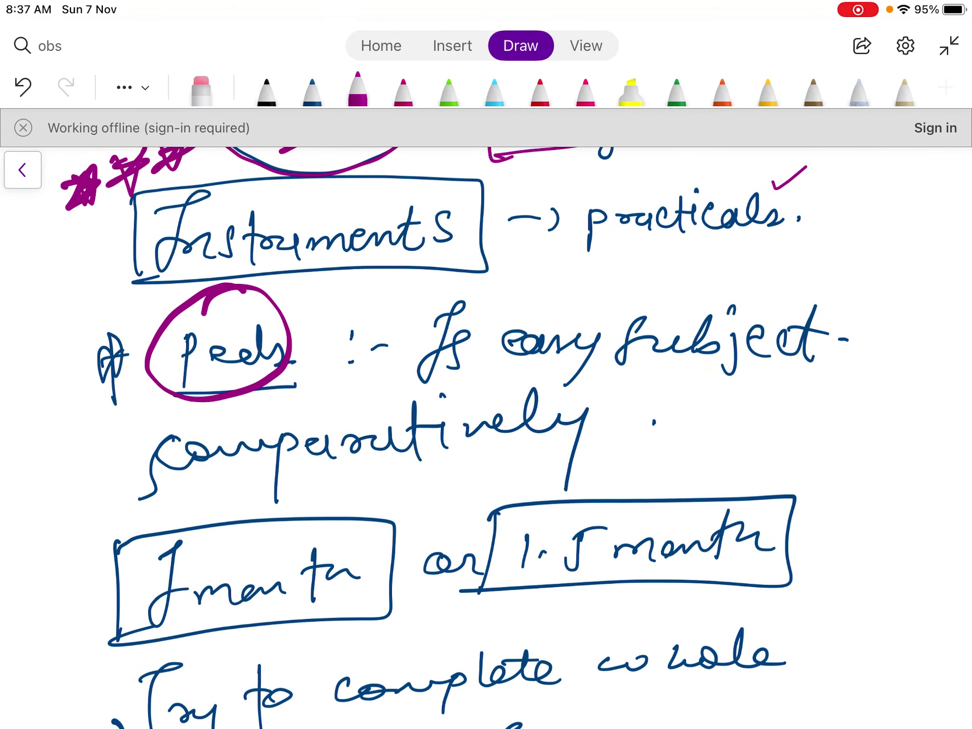
pyautogui.scroll(-5, 515, 438)
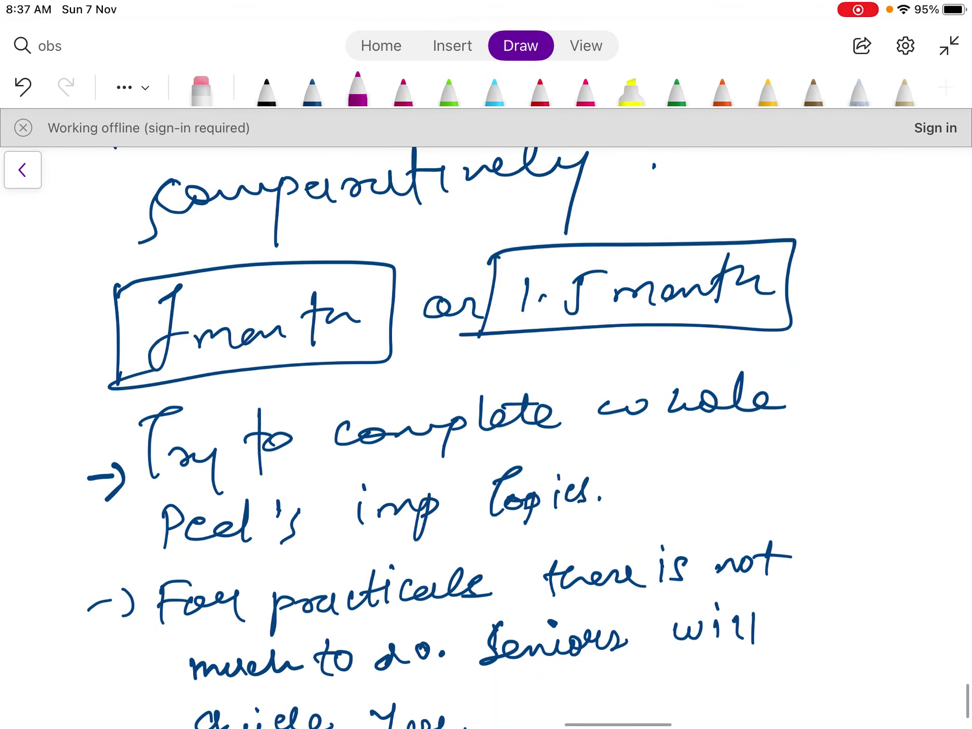
pyautogui.scroll(-1, 486, 435)
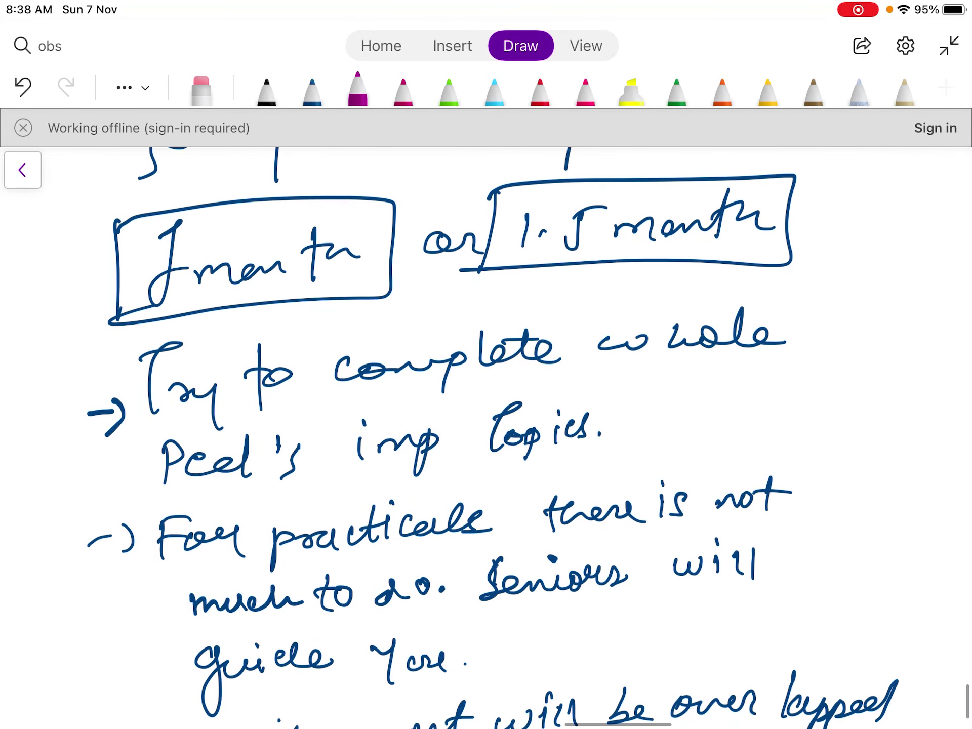
pyautogui.moveTo(465, 386); pyautogui.dragTo(581, 385)
pyautogui.moveTo(349, 488); pyautogui.dragTo(468, 483)
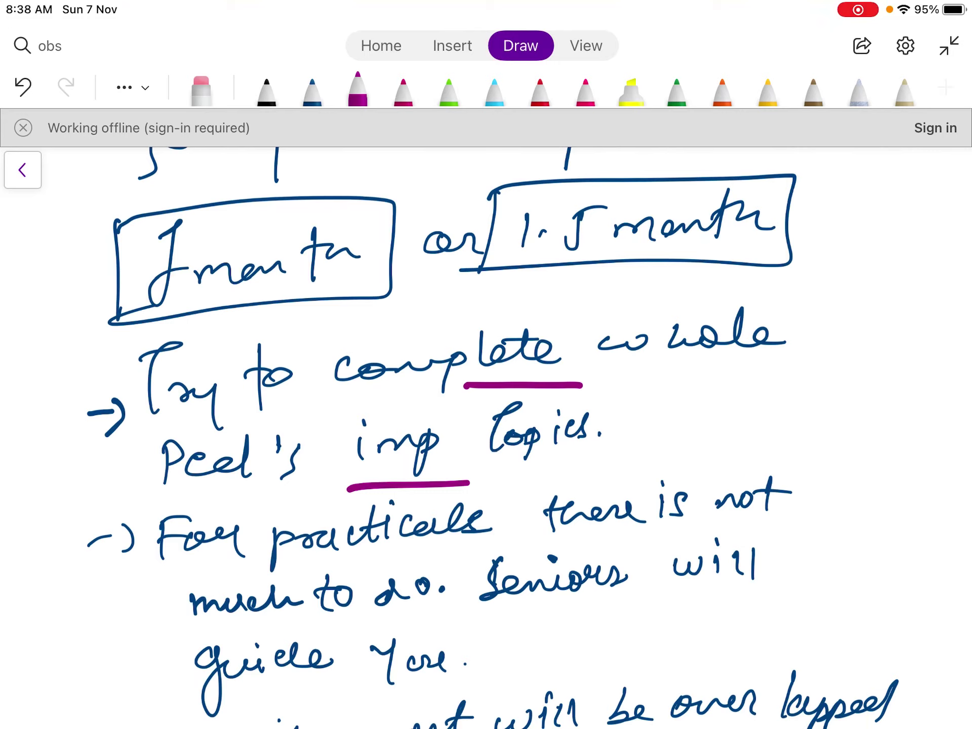
pyautogui.scroll(-3, 486, 435)
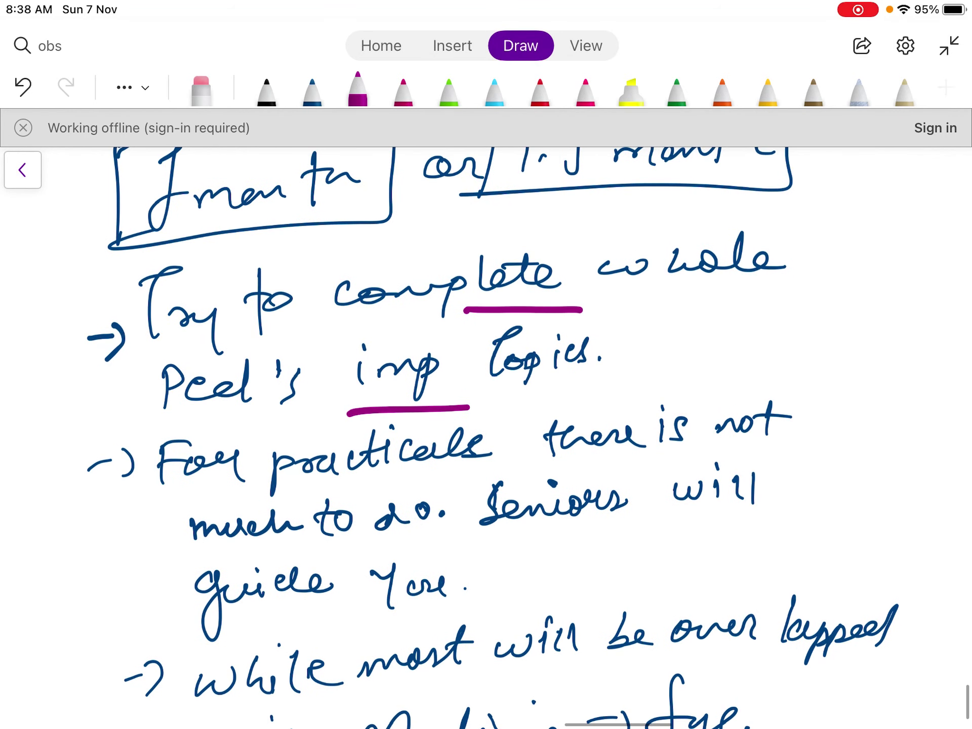
pyautogui.moveTo(273, 557); pyautogui.dragTo(407, 550)
pyautogui.scroll(-4, 486, 435)
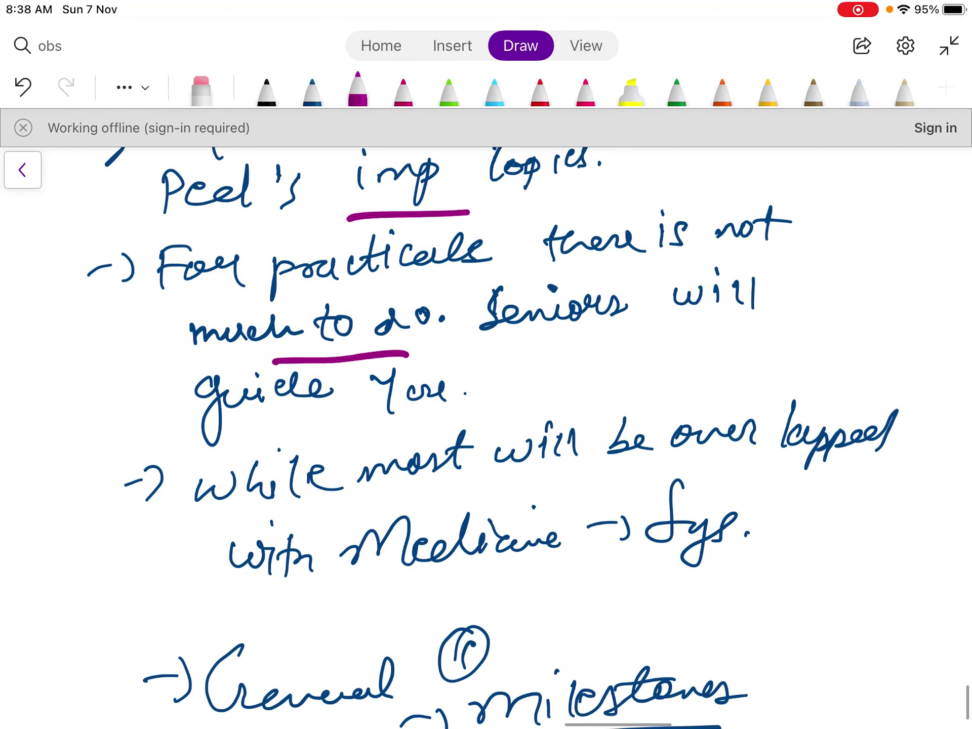
pyautogui.moveTo(525, 344); pyautogui.dragTo(740, 324)
pyautogui.moveTo(324, 438); pyautogui.dragTo(460, 411)
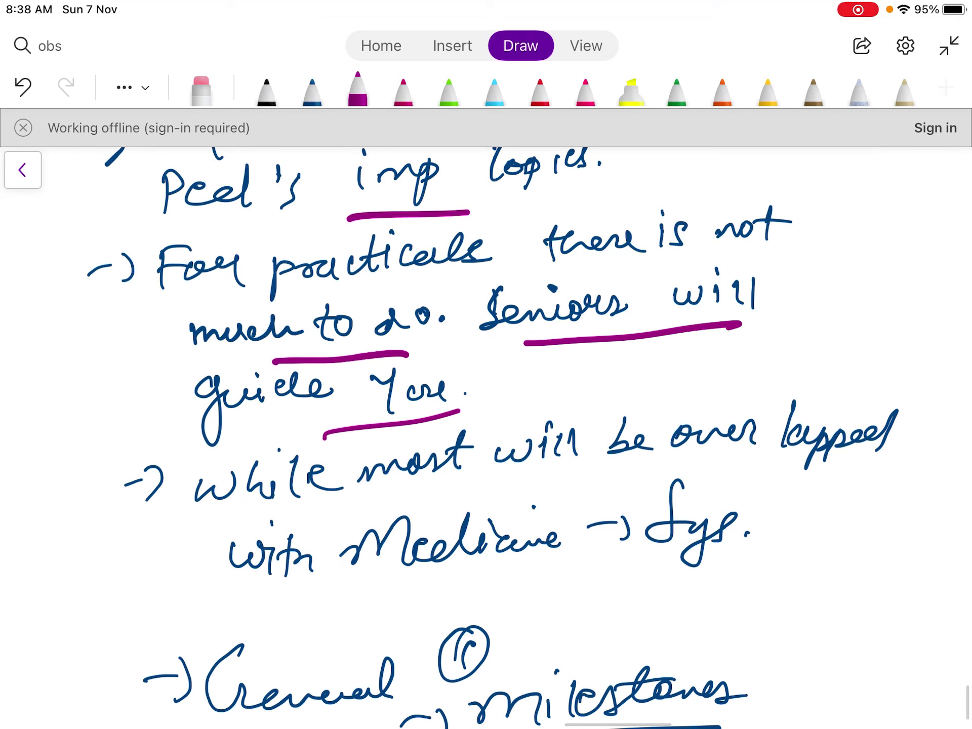
pyautogui.scroll(-5, 486, 436)
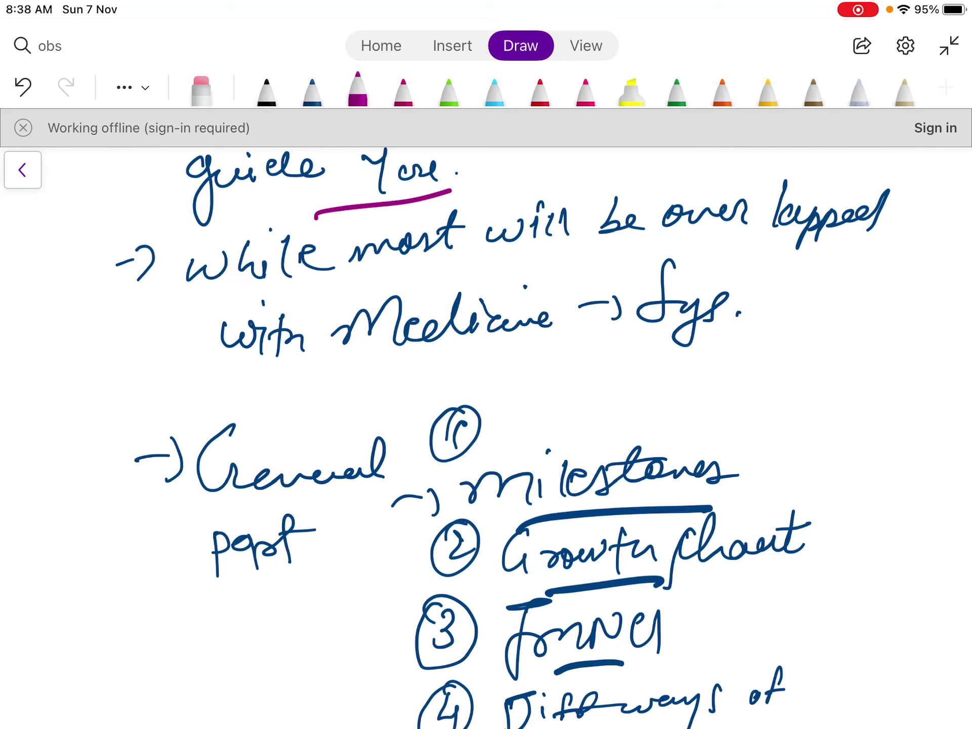
# - Write 'GIT' in magenta to the right of Sys. and circle it
pyautogui.moveTo(797, 262); pyautogui.dragTo(810, 293)
pyautogui.moveTo(805, 286)
pyautogui.mouseDown()
pyautogui.moveTo(804, 314)
pyautogui.moveTo(829, 271)
pyautogui.mouseUp()
pyautogui.moveTo(837, 273)
pyautogui.mouseDown()
pyautogui.moveTo(860, 264)
pyautogui.moveTo(851, 301)
pyautogui.mouseUp()
pyautogui.moveTo(811, 248); pyautogui.dragTo(844, 243)
# - Draw two magenta arrows below and write 'NSx', double-underlined and circled
pyautogui.moveTo(709, 362)
pyautogui.mouseDown()
pyautogui.moveTo(746, 347)
pyautogui.moveTo(741, 368)
pyautogui.mouseUp()
pyautogui.moveTo(717, 407)
pyautogui.mouseDown()
pyautogui.moveTo(757, 390)
pyautogui.moveTo(775, 400)
pyautogui.mouseUp()
pyautogui.moveTo(796, 387)
pyautogui.mouseDown()
pyautogui.moveTo(825, 360)
pyautogui.moveTo(845, 385)
pyautogui.mouseUp()
pyautogui.moveTo(867, 367)
pyautogui.mouseDown()
pyautogui.moveTo(874, 361)
pyautogui.moveTo(860, 382)
pyautogui.mouseUp()
pyautogui.moveTo(859, 360); pyautogui.dragTo(881, 379)
pyautogui.moveTo(801, 406); pyautogui.dragTo(885, 384)
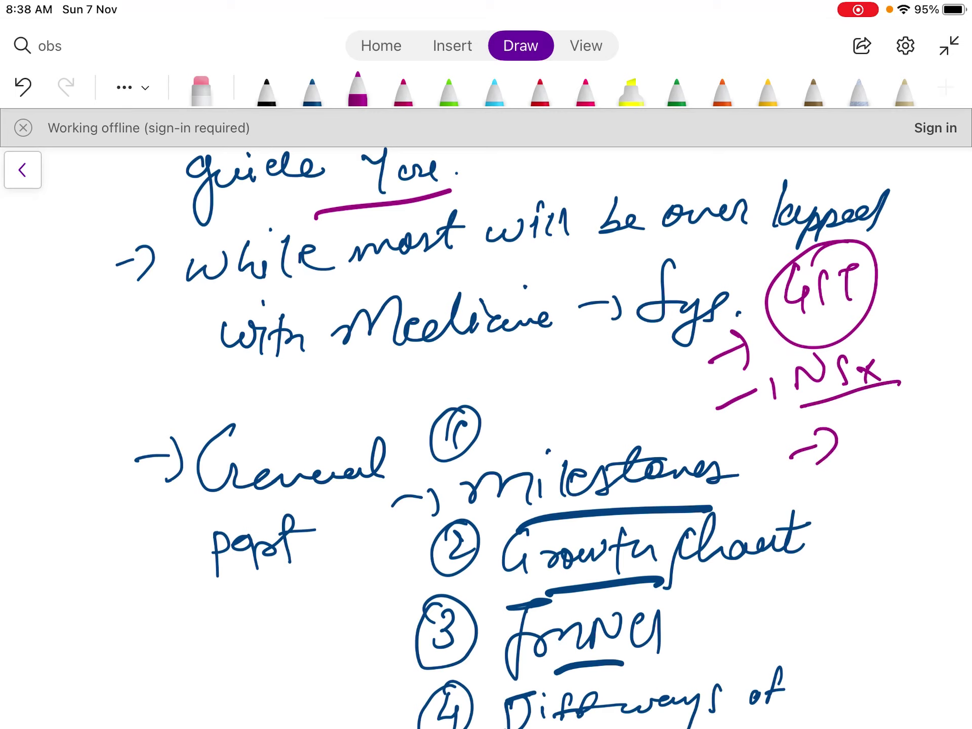
pyautogui.moveTo(801, 407); pyautogui.dragTo(897, 374)
pyautogui.moveTo(810, 340); pyautogui.dragTo(899, 377)
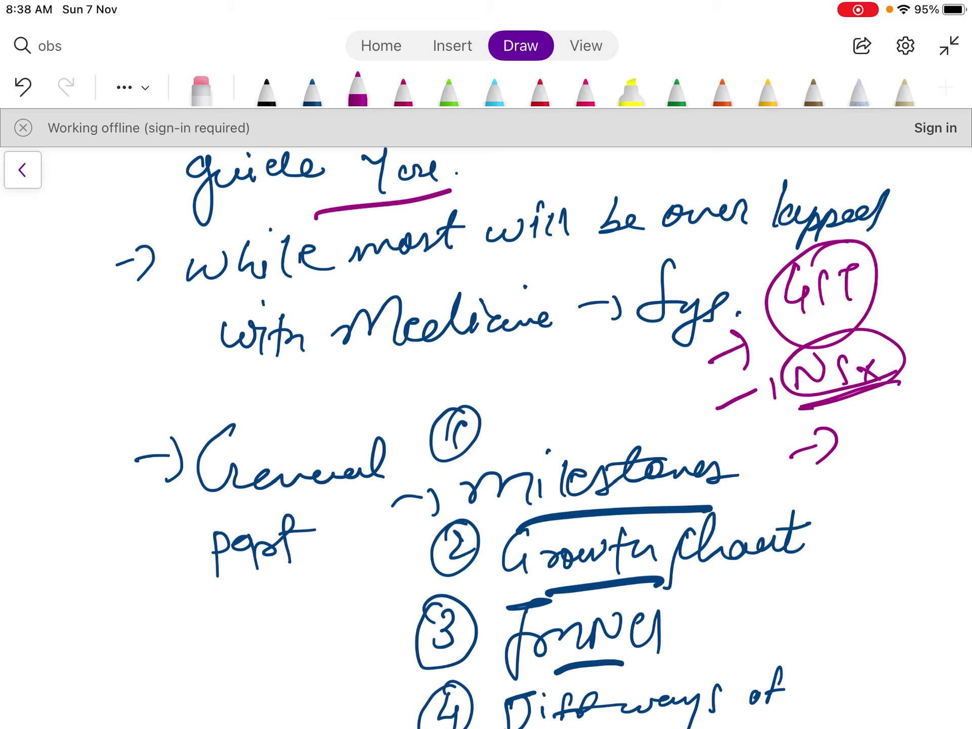
# - Write 'Anemia' after the lowest arrow, underline it and brace the side notes
pyautogui.moveTo(855, 439)
pyautogui.mouseDown()
pyautogui.moveTo(947, 400)
pyautogui.moveTo(951, 427)
pyautogui.mouseUp()
pyautogui.moveTo(912, 255)
pyautogui.mouseDown()
pyautogui.moveTo(951, 307)
pyautogui.moveTo(953, 385)
pyautogui.mouseUp()
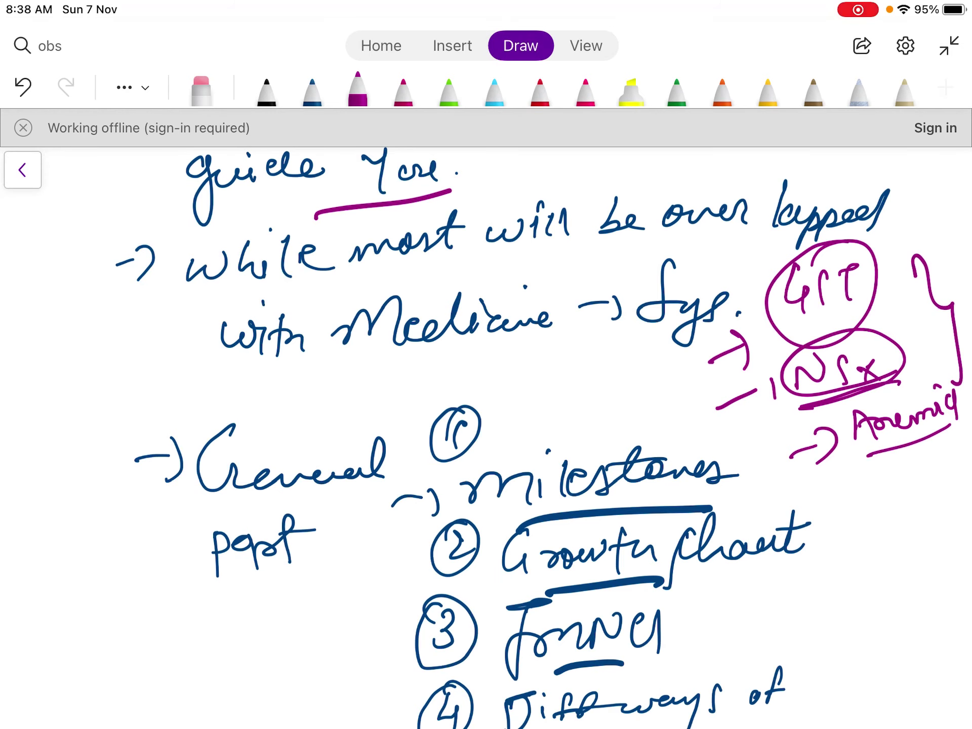
pyautogui.scroll(-5, 506, 435)
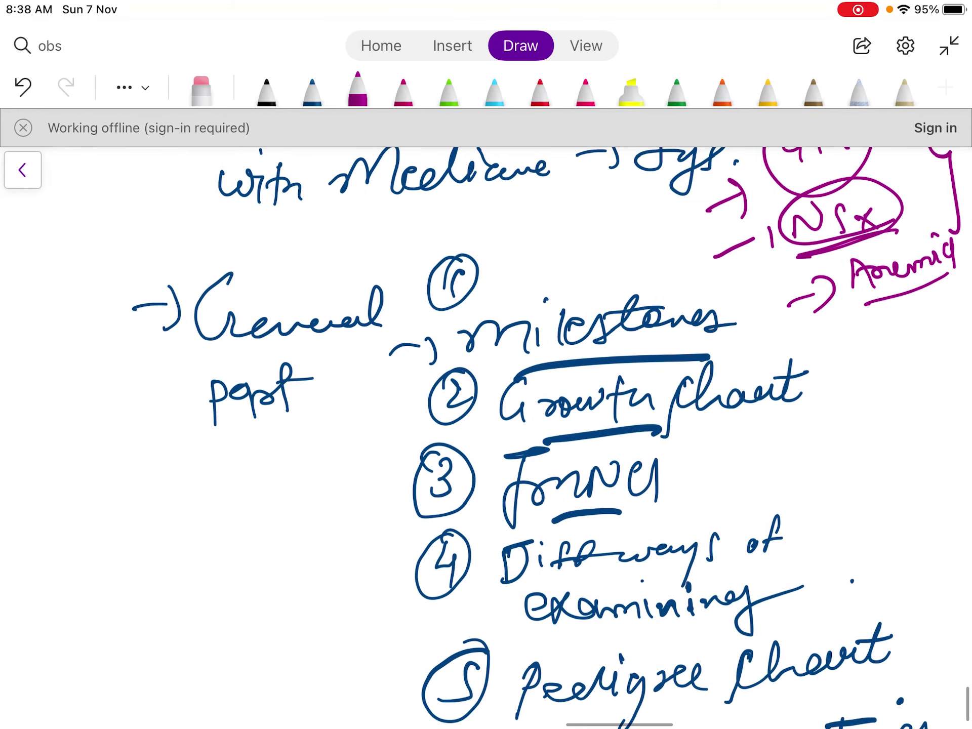
pyautogui.scroll(-1, 507, 436)
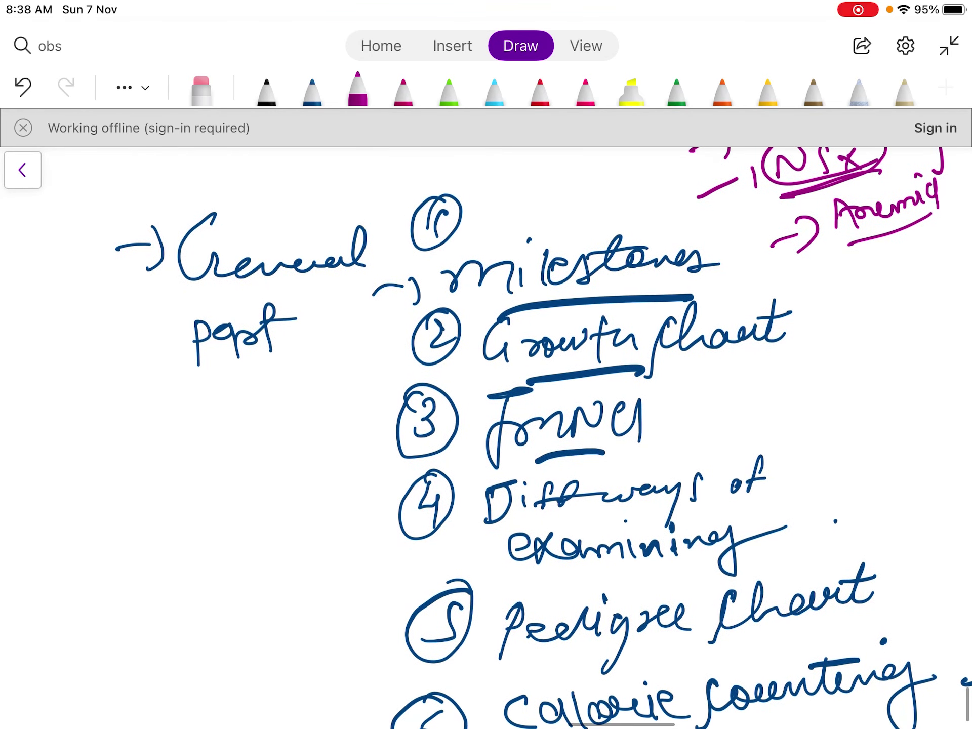
pyautogui.scroll(-3, 506, 435)
pyautogui.scroll(1, 506, 436)
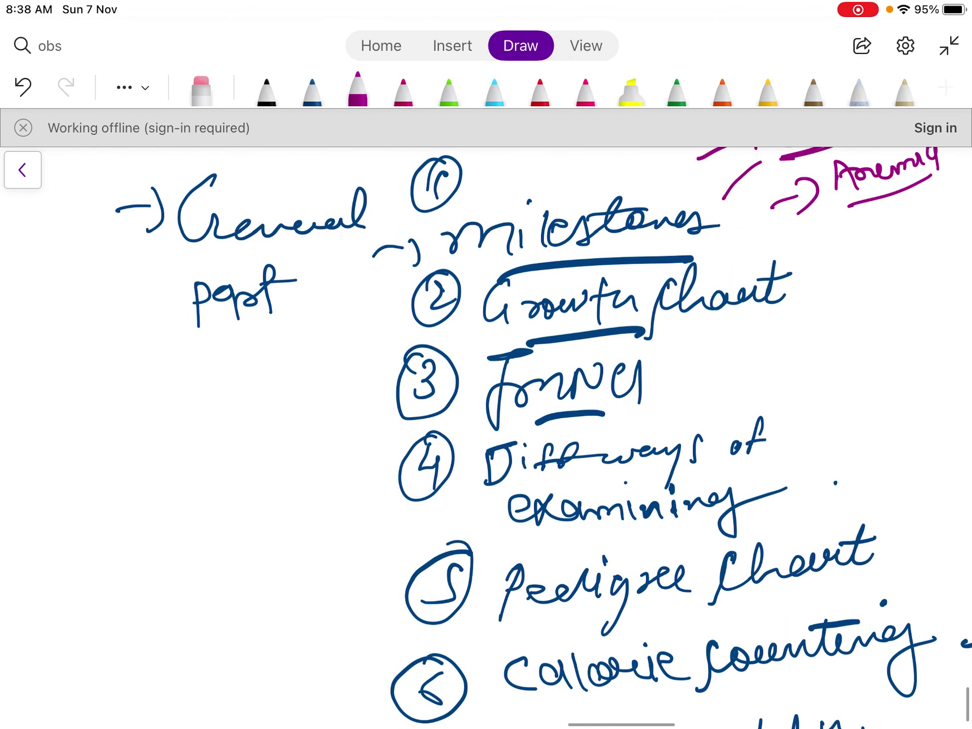
# - Tick near Anemia, arrow item 2, and add a circled magenta side note under General paed
pyautogui.moveTo(711, 184); pyautogui.dragTo(729, 197)
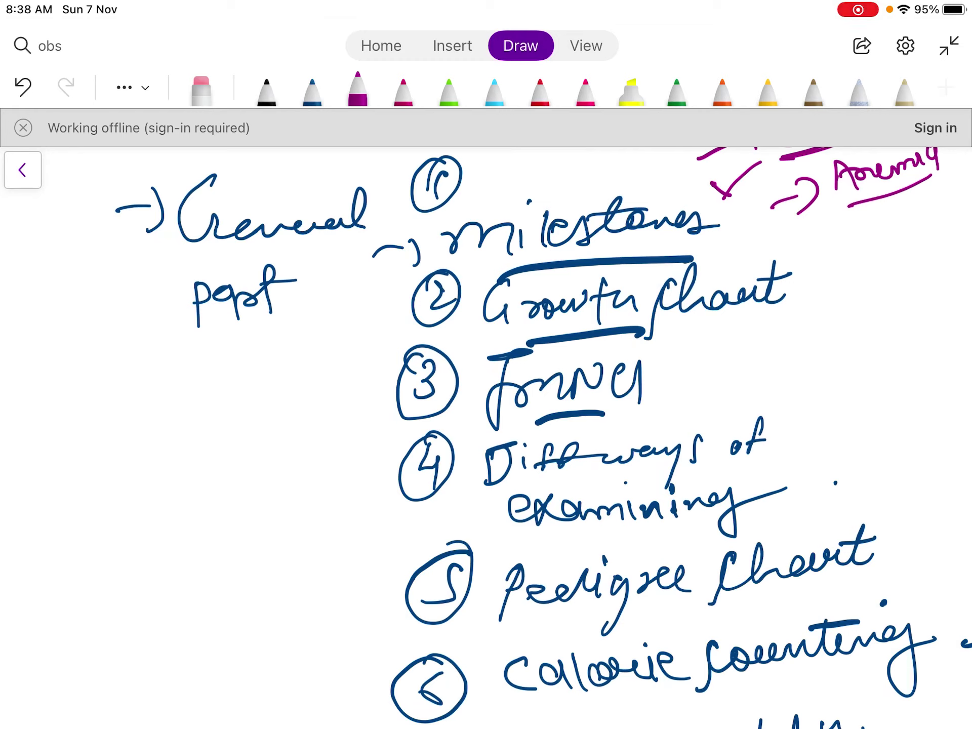
pyautogui.moveTo(405, 272)
pyautogui.mouseDown()
pyautogui.moveTo(338, 319)
pyautogui.moveTo(381, 318)
pyautogui.mouseUp()
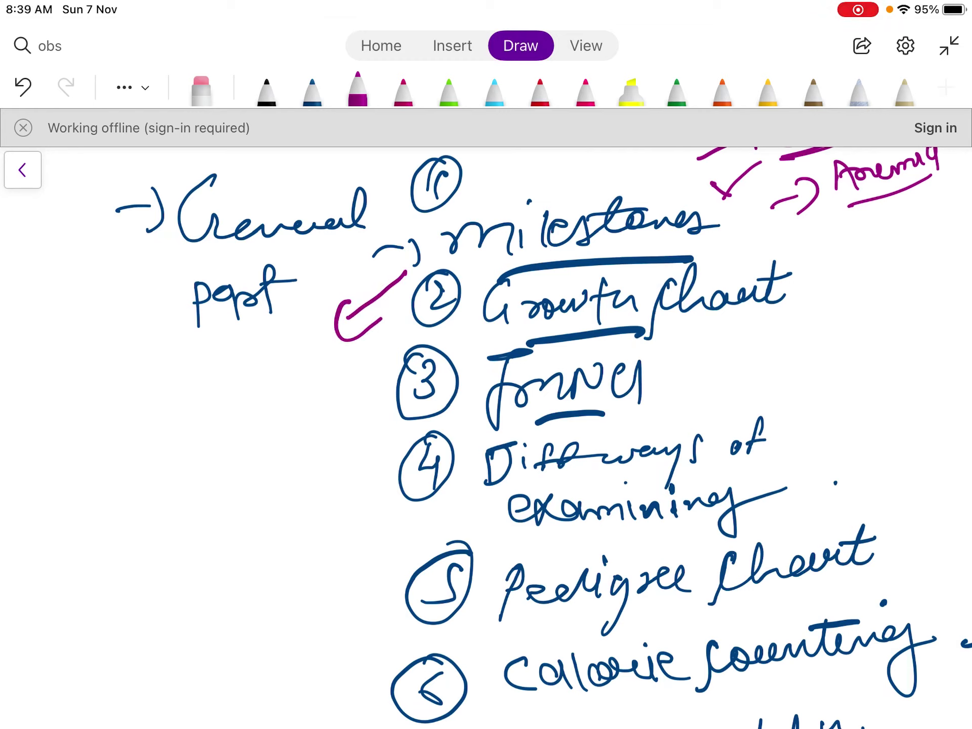
pyautogui.moveTo(158, 463)
pyautogui.mouseDown()
pyautogui.moveTo(223, 405)
pyautogui.moveTo(261, 385)
pyautogui.moveTo(274, 391)
pyautogui.mouseUp()
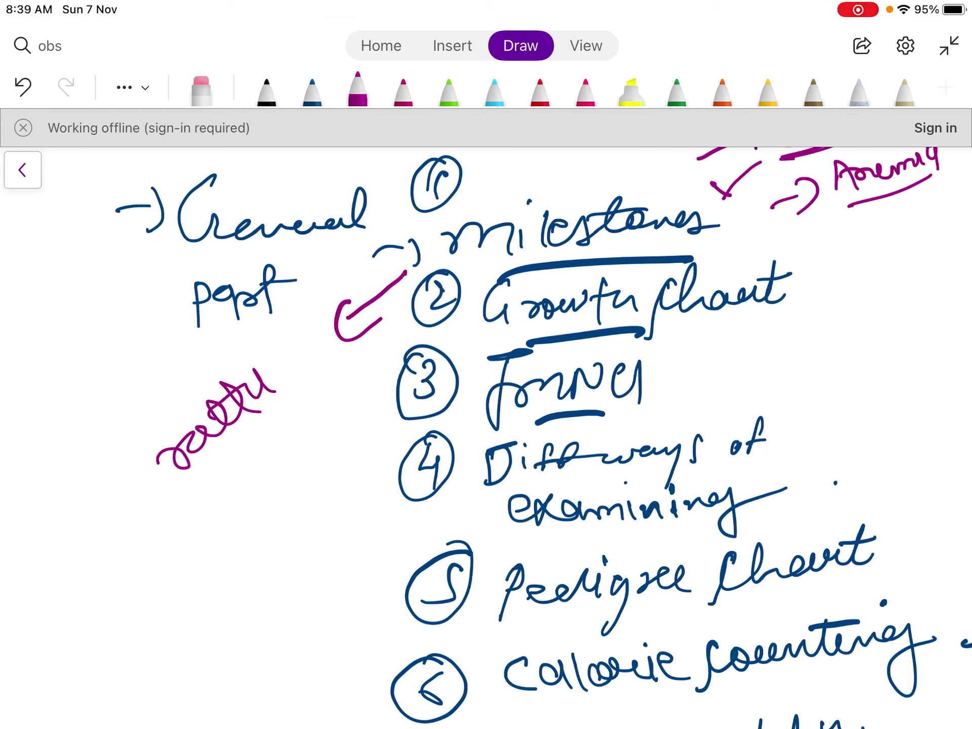
pyautogui.moveTo(210, 356); pyautogui.dragTo(212, 355)
pyautogui.moveTo(355, 339); pyautogui.dragTo(154, 533)
pyautogui.moveTo(247, 390); pyautogui.dragTo(253, 374)
pyautogui.moveTo(204, 519)
pyautogui.mouseDown()
pyautogui.moveTo(218, 520)
pyautogui.moveTo(283, 456)
pyautogui.moveTo(319, 438)
pyautogui.mouseUp()
pyautogui.moveTo(228, 547); pyautogui.dragTo(337, 445)
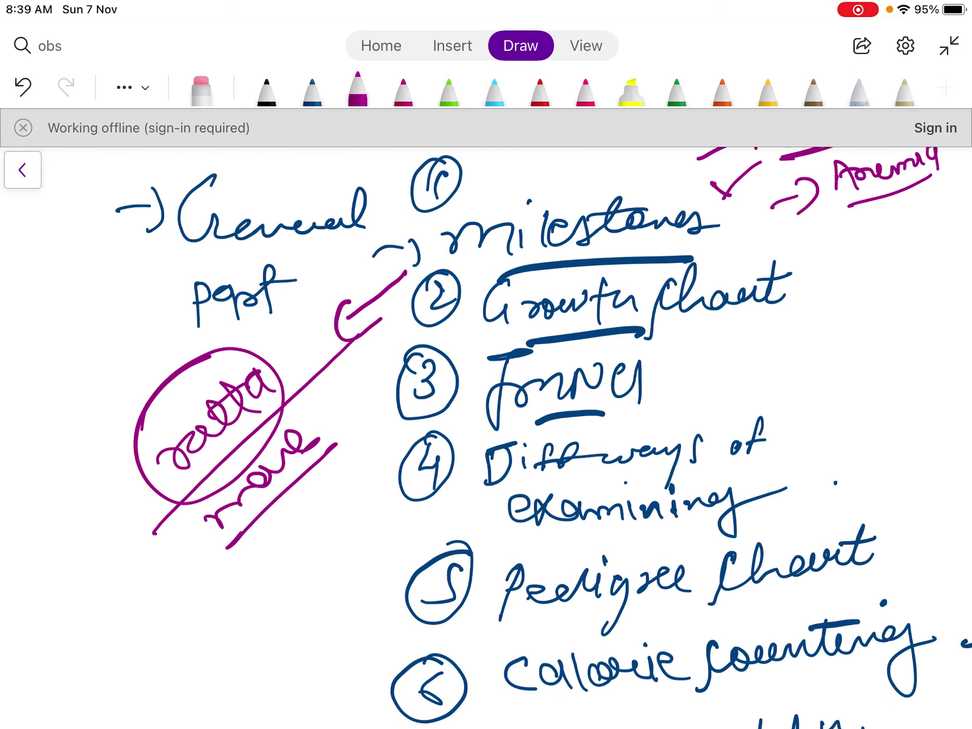
# - Tick Growth Chart and Funnel, then underline and brace 'Diff ways of examining'
pyautogui.scroll(-1, 543, 438)
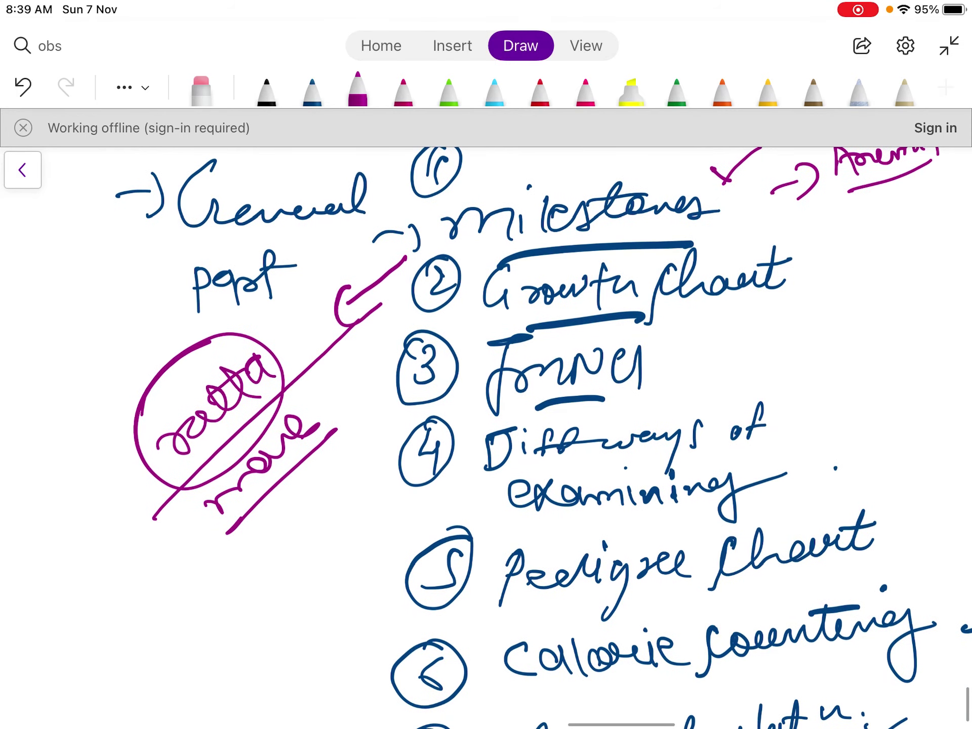
pyautogui.moveTo(814, 269)
pyautogui.mouseDown()
pyautogui.moveTo(831, 274)
pyautogui.moveTo(860, 259)
pyautogui.mouseUp()
pyautogui.moveTo(773, 347); pyautogui.dragTo(811, 332)
pyautogui.scroll(-3, 543, 438)
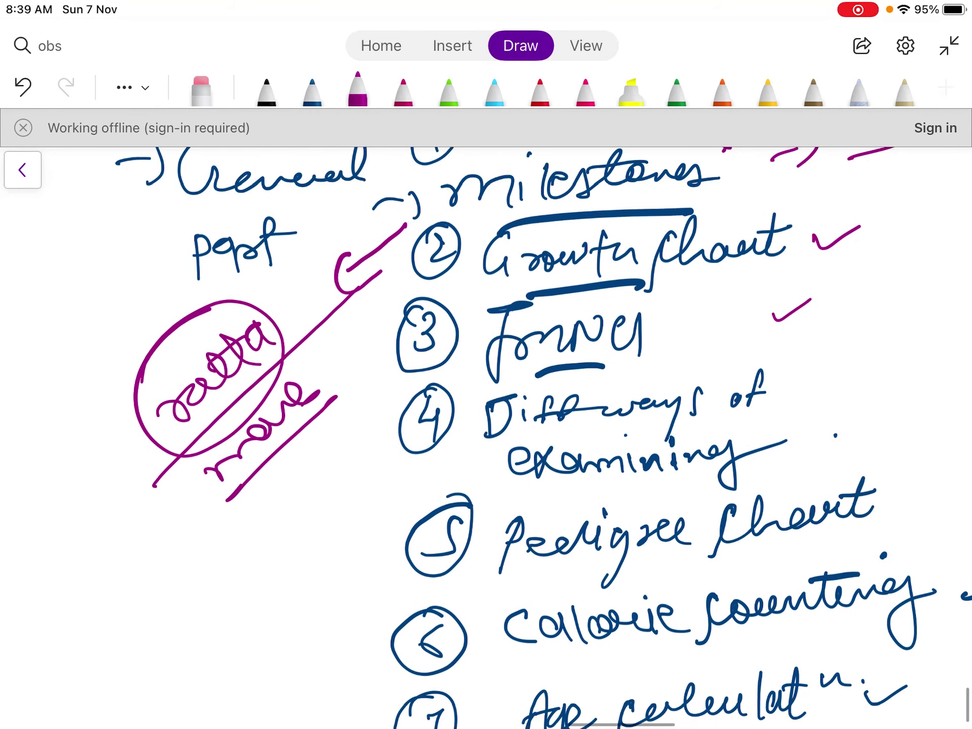
pyautogui.moveTo(476, 418); pyautogui.dragTo(775, 372)
pyautogui.moveTo(532, 476); pyautogui.dragTo(750, 432)
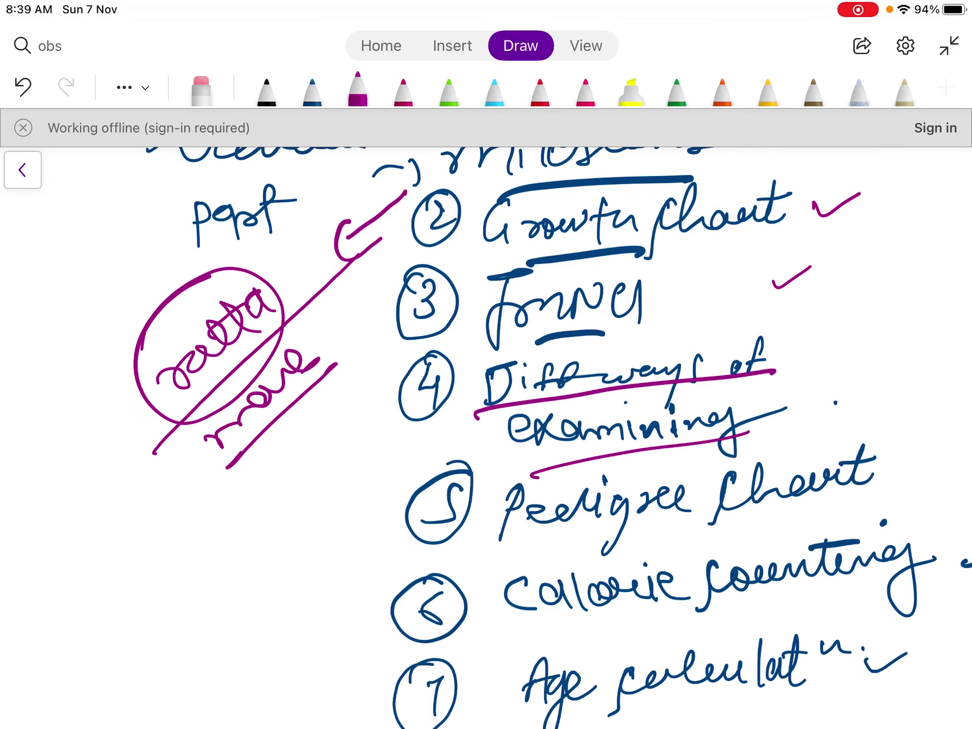
pyautogui.moveTo(788, 339)
pyautogui.mouseDown()
pyautogui.moveTo(813, 357)
pyautogui.moveTo(807, 412)
pyautogui.mouseUp()
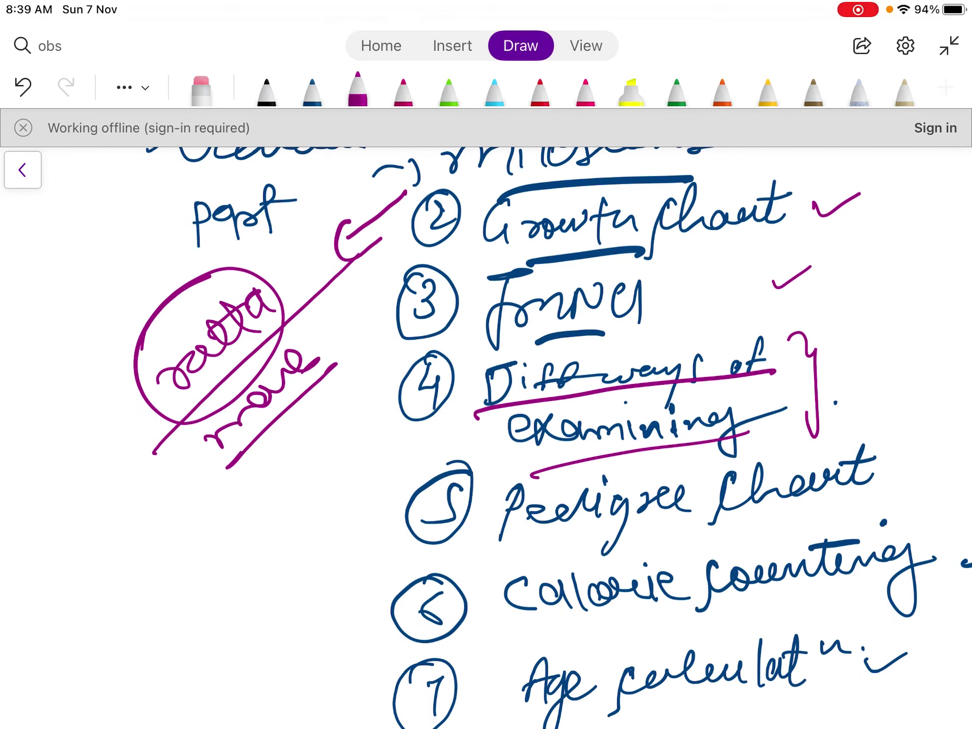
# - Add three ticks enclosed in a loop beside 'Diff ways of examining'
pyautogui.scroll(-5, 525, 410)
pyautogui.hscroll(4, 524, 411)
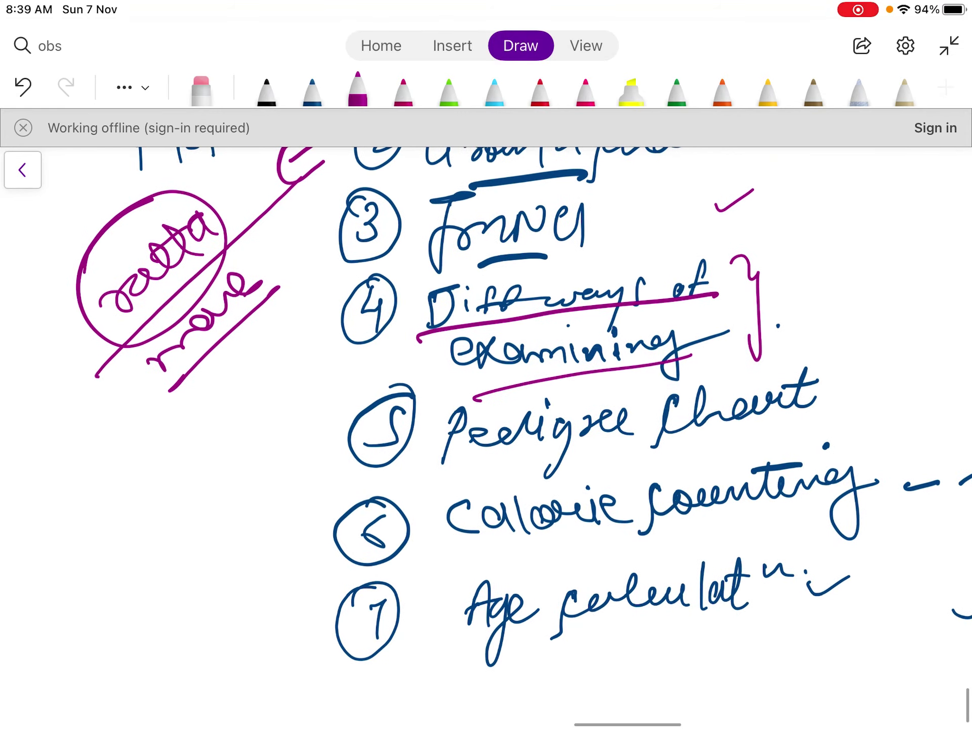
pyautogui.moveTo(755, 249)
pyautogui.mouseDown()
pyautogui.moveTo(813, 223)
pyautogui.moveTo(859, 220)
pyautogui.mouseUp()
pyautogui.moveTo(878, 214); pyautogui.dragTo(911, 203)
pyautogui.moveTo(767, 286)
pyautogui.mouseDown()
pyautogui.moveTo(934, 185)
pyautogui.moveTo(757, 274)
pyautogui.mouseUp()
pyautogui.hscroll(5, 486, 405)
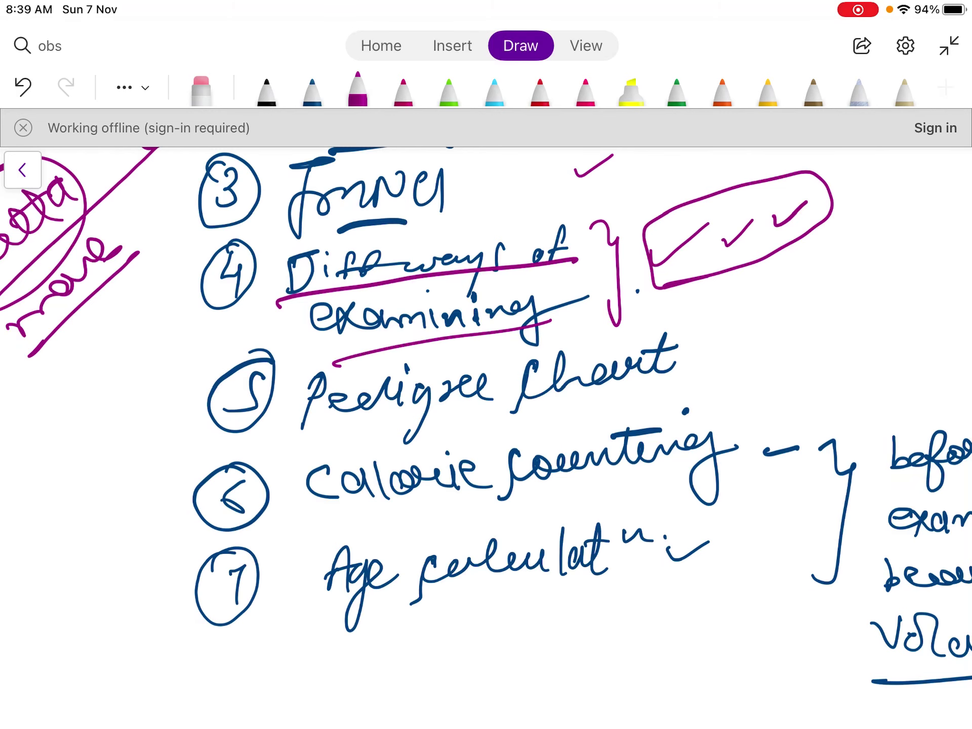
pyautogui.scroll(2, 487, 435)
pyautogui.moveTo(629, 264)
pyautogui.mouseDown()
pyautogui.moveTo(634, 288)
pyautogui.moveTo(700, 241)
pyautogui.mouseUp()
# - Underline Pedigree Chart, Calorie counting and Age calculation in magenta
pyautogui.scroll(-2, 486, 405)
pyautogui.moveTo(391, 404); pyautogui.dragTo(595, 368)
pyautogui.moveTo(363, 499); pyautogui.dragTo(605, 440)
pyautogui.moveTo(363, 595); pyautogui.dragTo(562, 545)
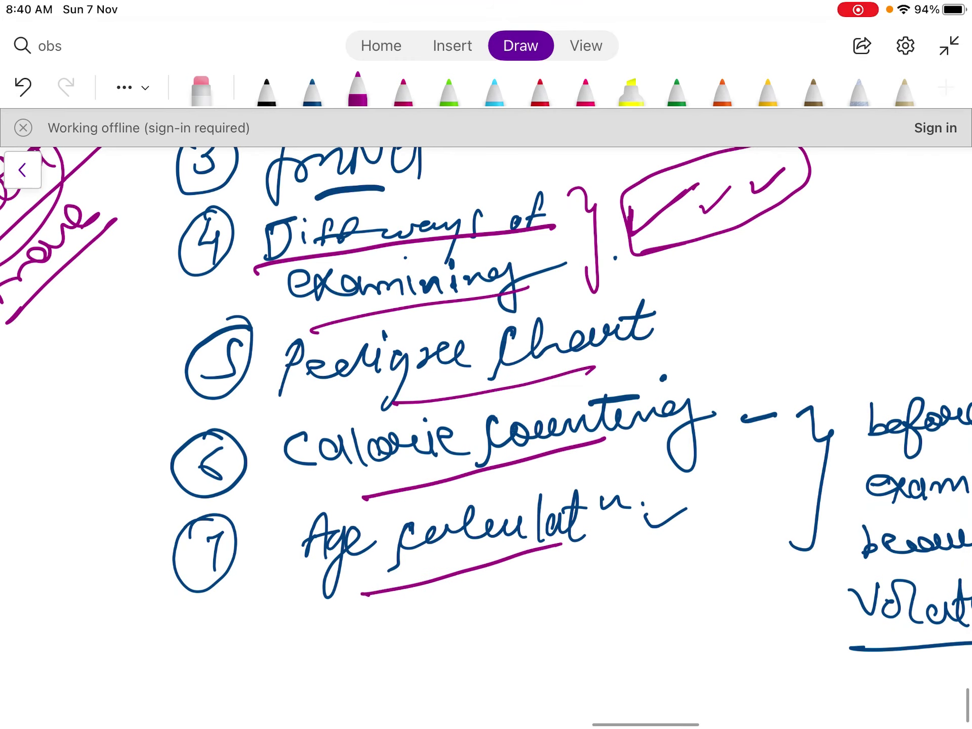
# - Brace the 'before exam because Volatile' note, circle Volatile, bracket items 6–7 and add a tick
pyautogui.hscroll(5, 486, 400)
pyautogui.moveTo(763, 397)
pyautogui.mouseDown()
pyautogui.moveTo(783, 583)
pyautogui.moveTo(767, 612)
pyautogui.mouseUp()
pyautogui.moveTo(755, 557)
pyautogui.mouseDown()
pyautogui.moveTo(659, 660)
pyautogui.moveTo(681, 562)
pyautogui.mouseUp()
pyautogui.moveTo(458, 383)
pyautogui.mouseDown()
pyautogui.moveTo(484, 493)
pyautogui.moveTo(463, 504)
pyautogui.mouseUp()
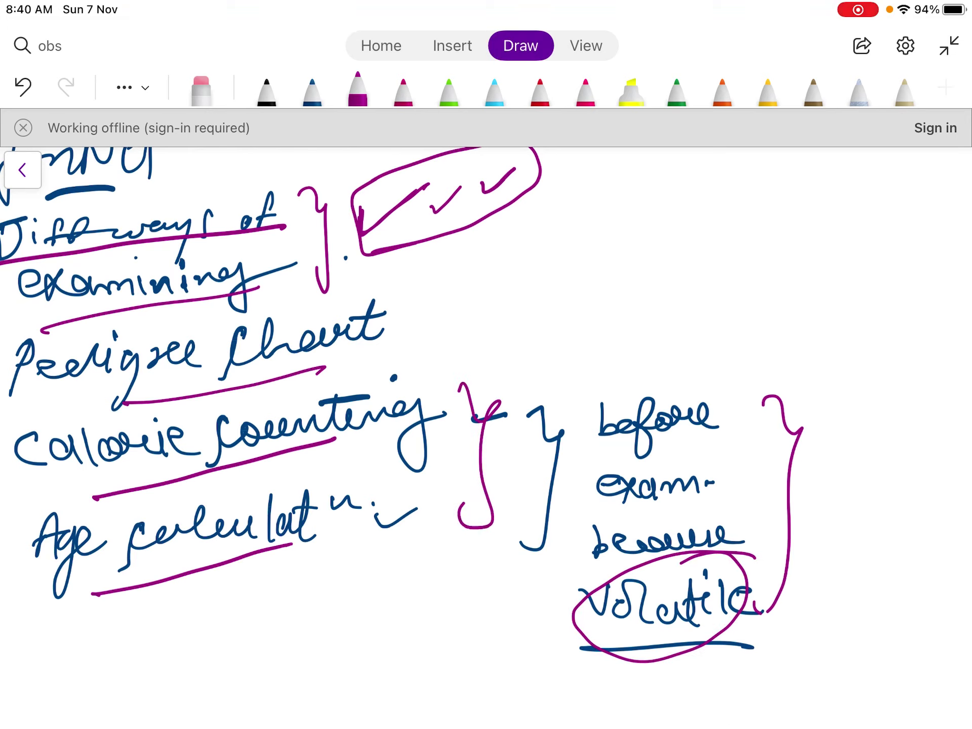
pyautogui.moveTo(816, 433); pyautogui.dragTo(897, 401)
# - In the Books list, tick Mathews and Harrisons and circle Harrisons in magenta
pyautogui.scroll(-4, 487, 436)
pyautogui.scroll(15, 486, 435)
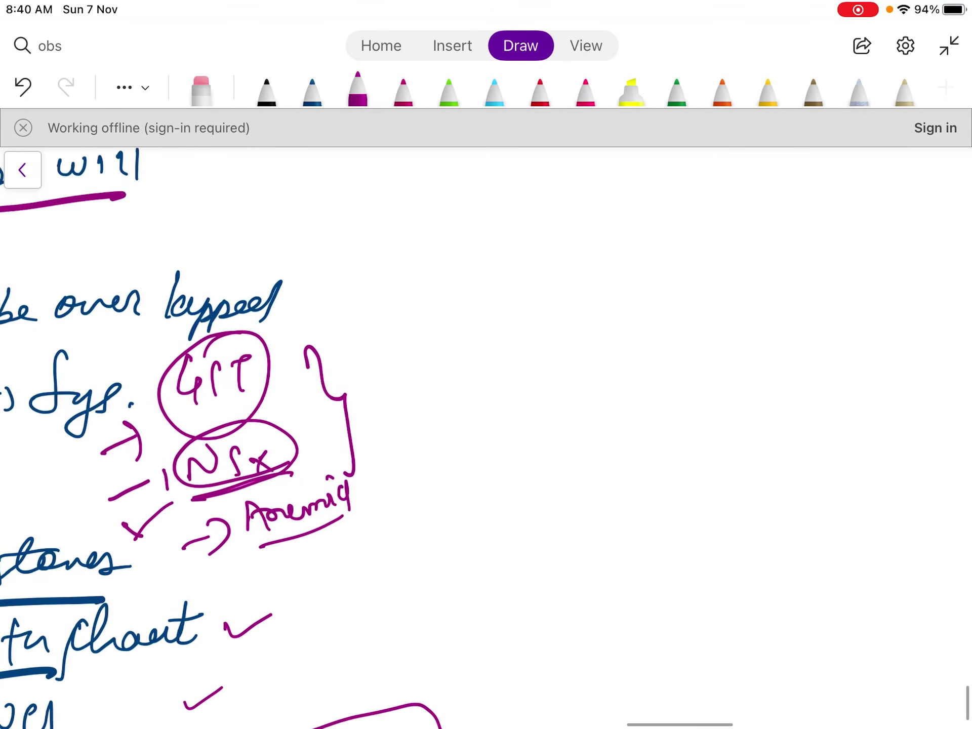
pyautogui.scroll(15, 486, 436)
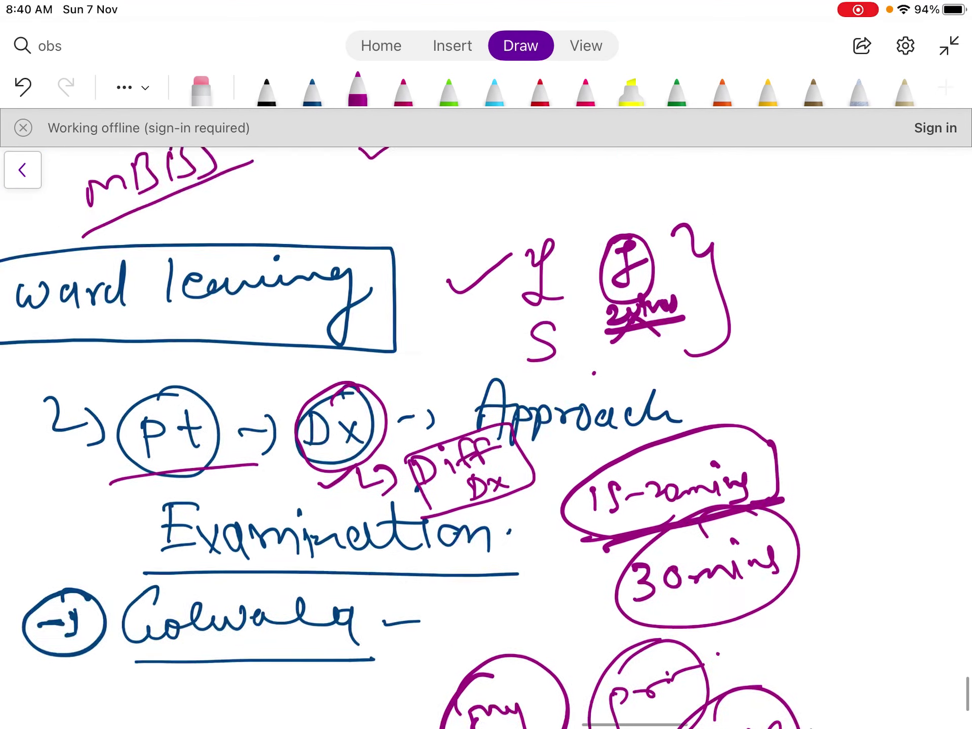
pyautogui.scroll(15, 486, 435)
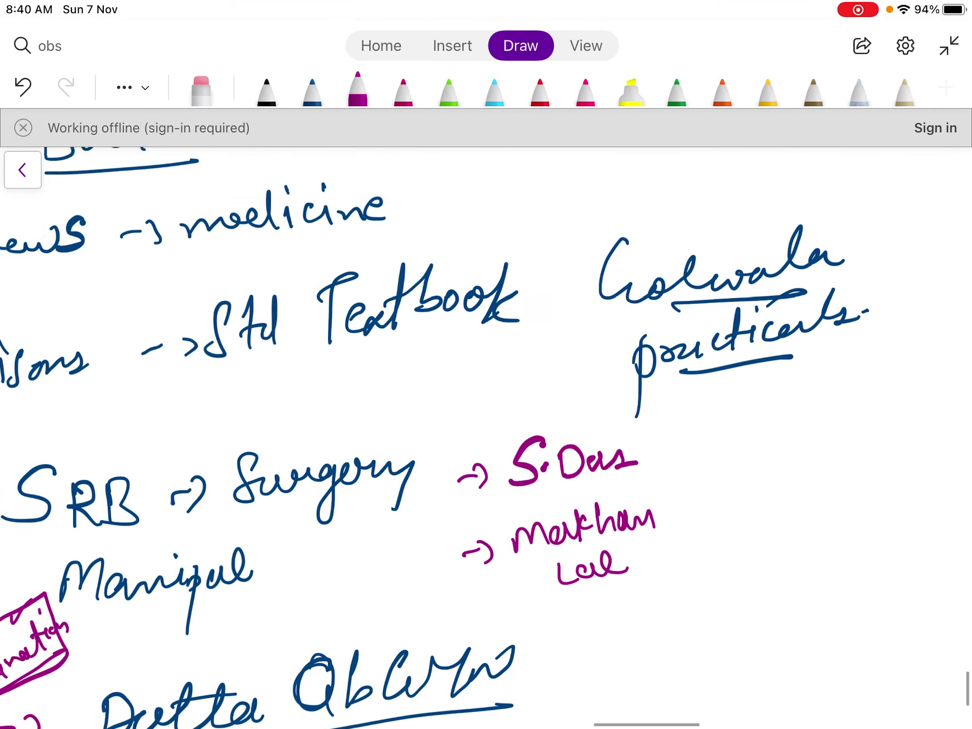
pyautogui.hscroll(-8, 486, 456)
pyautogui.scroll(-2, 486, 456)
pyautogui.moveTo(383, 401); pyautogui.dragTo(452, 363)
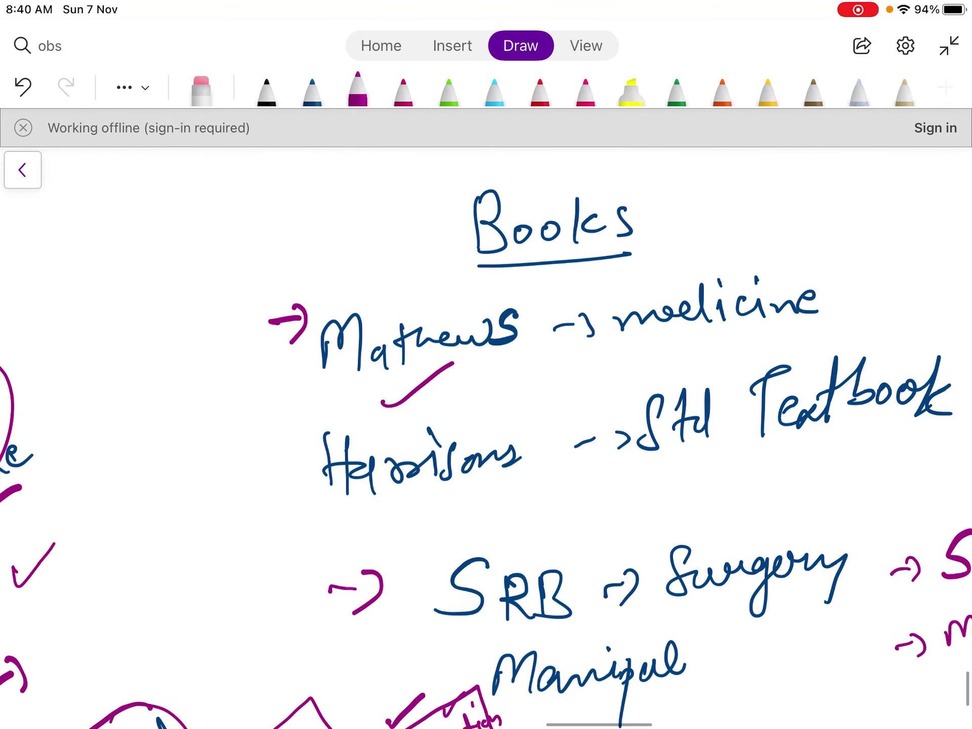
pyautogui.moveTo(422, 524); pyautogui.dragTo(472, 490)
pyautogui.moveTo(509, 426)
pyautogui.mouseDown()
pyautogui.moveTo(314, 524)
pyautogui.moveTo(404, 434)
pyautogui.mouseUp()
pyautogui.moveTo(219, 559); pyautogui.dragTo(262, 529)
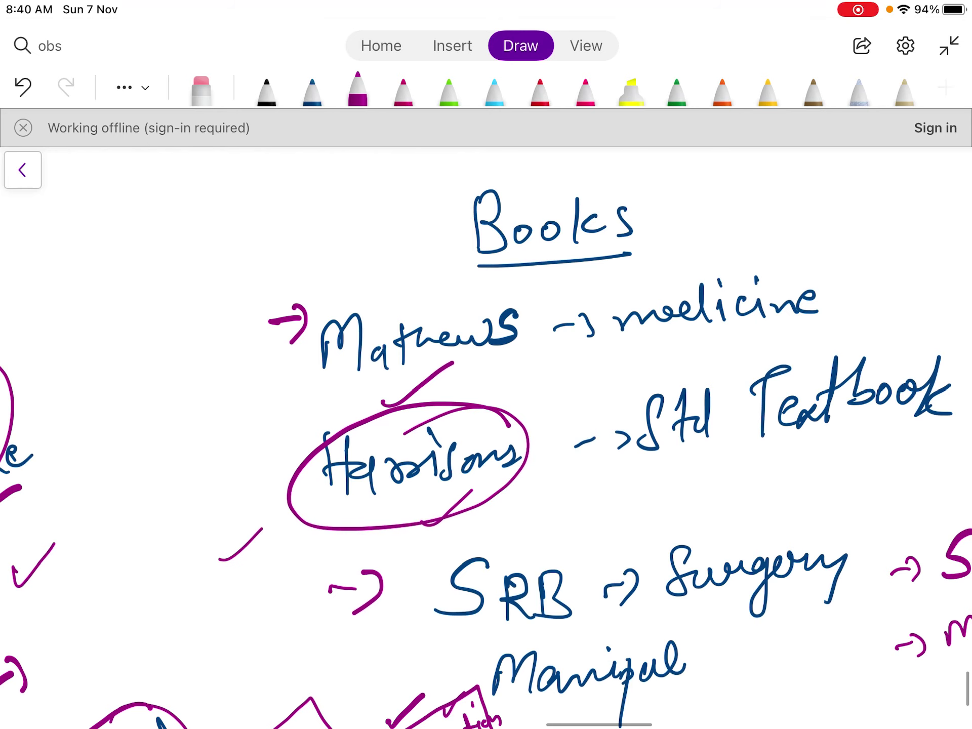
# - Write 'PG' below Std Textbook, box it and tick beside it
pyautogui.hscroll(1, 486, 456)
pyautogui.hscroll(5, 486, 456)
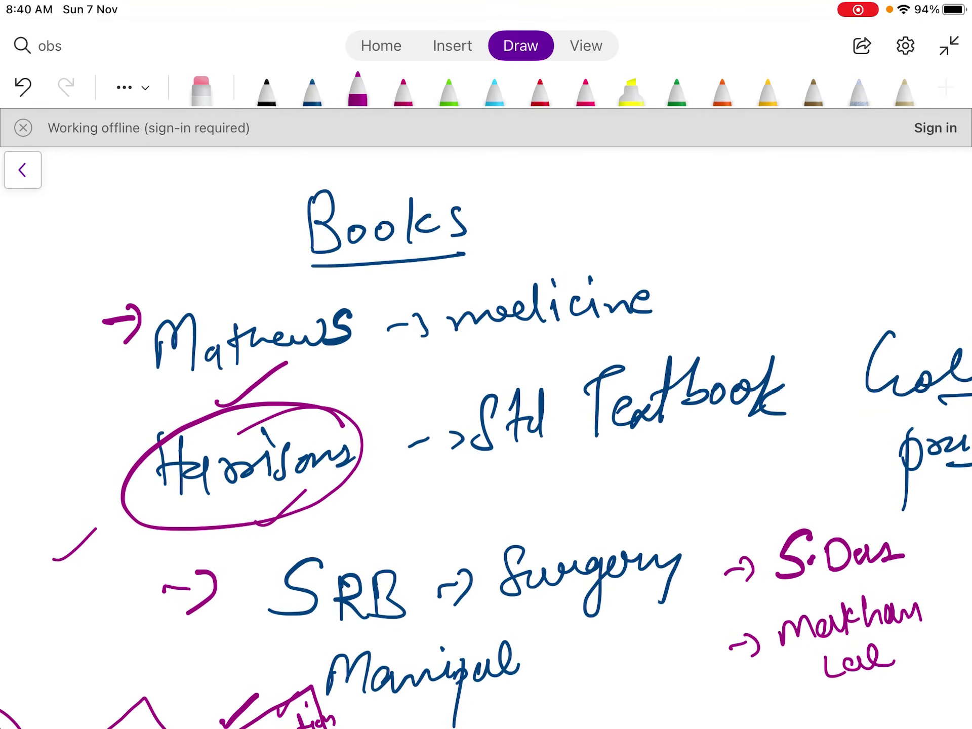
pyautogui.scroll(3, 486, 456)
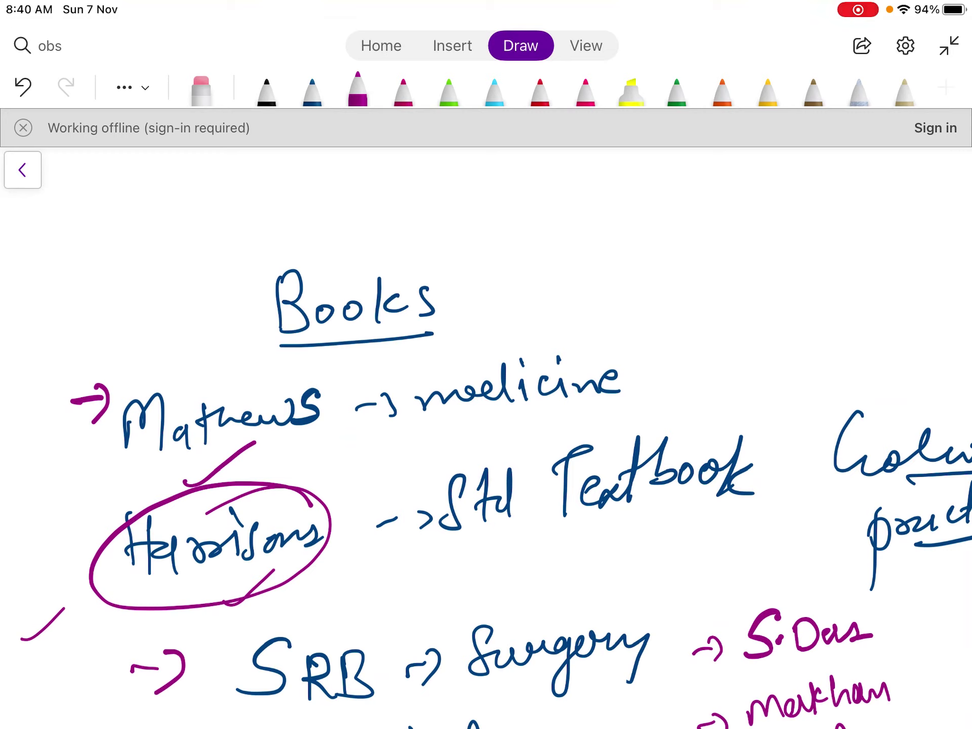
pyautogui.moveTo(374, 566)
pyautogui.mouseDown()
pyautogui.moveTo(377, 608)
pyautogui.moveTo(379, 586)
pyautogui.mouseUp()
pyautogui.moveTo(427, 561); pyautogui.dragTo(431, 603)
pyautogui.moveTo(352, 568)
pyautogui.mouseDown()
pyautogui.moveTo(362, 615)
pyautogui.moveTo(451, 531)
pyautogui.mouseUp()
pyautogui.moveTo(451, 532)
pyautogui.mouseDown()
pyautogui.moveTo(415, 604)
pyautogui.moveTo(362, 615)
pyautogui.mouseUp()
pyautogui.moveTo(474, 570); pyautogui.dragTo(510, 554)
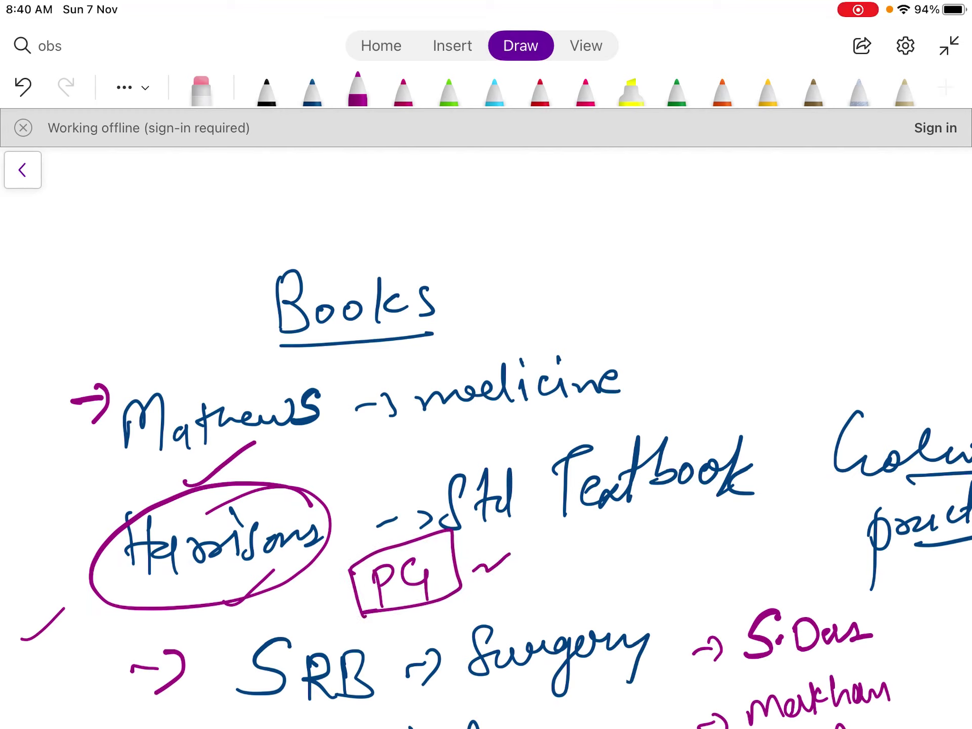
# - Circle Mathews, draw an arrow after medicine, and write a boxed 'Davidson'
pyautogui.moveTo(296, 365)
pyautogui.mouseDown()
pyautogui.moveTo(315, 423)
pyautogui.moveTo(200, 396)
pyautogui.mouseUp()
pyautogui.moveTo(682, 373); pyautogui.dragTo(705, 366)
pyautogui.moveTo(705, 351); pyautogui.dragTo(708, 378)
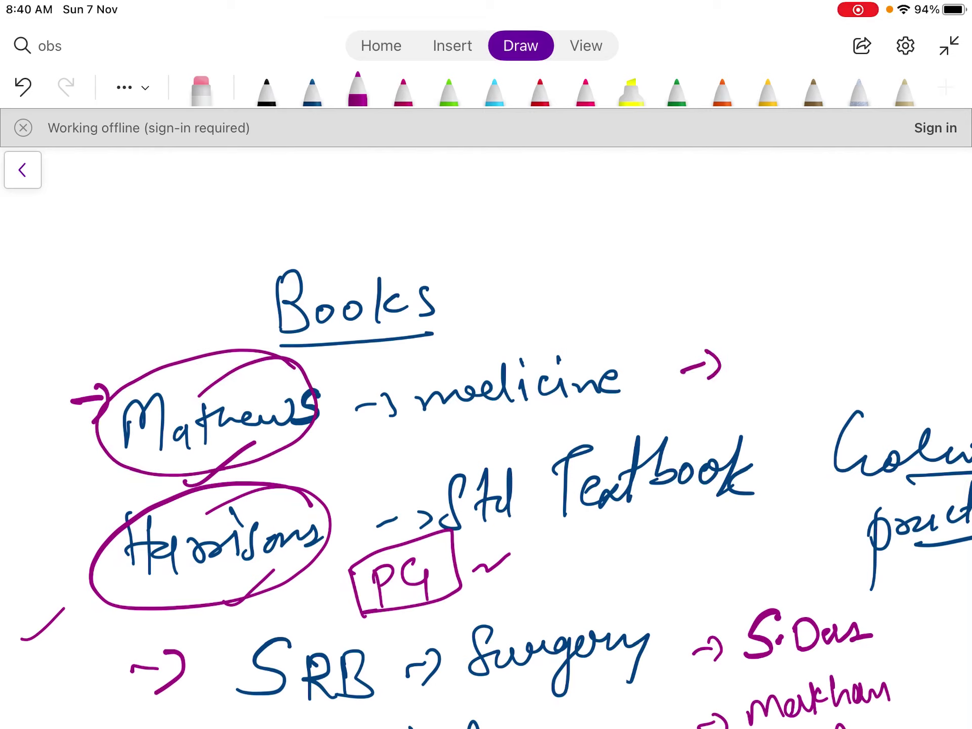
pyautogui.moveTo(354, 381)
pyautogui.mouseDown()
pyautogui.moveTo(391, 353)
pyautogui.moveTo(538, 307)
pyautogui.mouseUp()
pyautogui.moveTo(771, 335)
pyautogui.mouseDown()
pyautogui.moveTo(784, 358)
pyautogui.moveTo(886, 312)
pyautogui.moveTo(955, 296)
pyautogui.mouseUp()
pyautogui.moveTo(795, 375)
pyautogui.mouseDown()
pyautogui.moveTo(807, 372)
pyautogui.moveTo(736, 316)
pyautogui.moveTo(833, 362)
pyautogui.moveTo(871, 363)
pyautogui.mouseUp()
pyautogui.click(833, 391)
# - Tick the Davidson box and Harrisons, strike through Mathews, and tick Golwala practicals
pyautogui.hscroll(3, 486, 456)
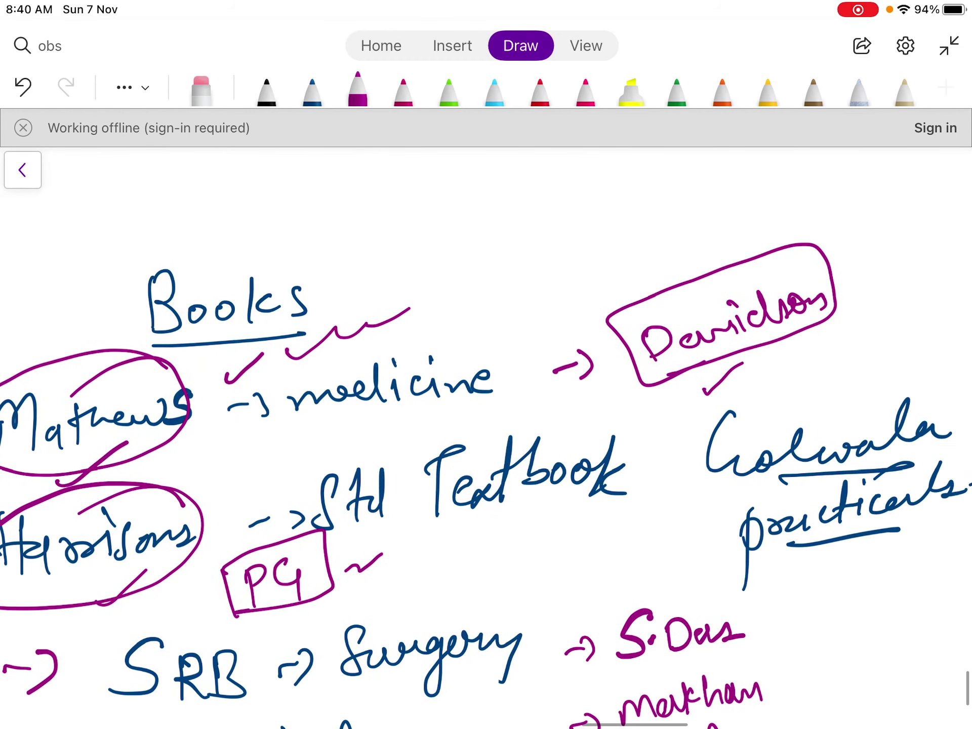
pyautogui.moveTo(767, 248); pyautogui.dragTo(812, 225)
pyautogui.moveTo(205, 524); pyautogui.dragTo(238, 496)
pyautogui.hscroll(-3, 486, 456)
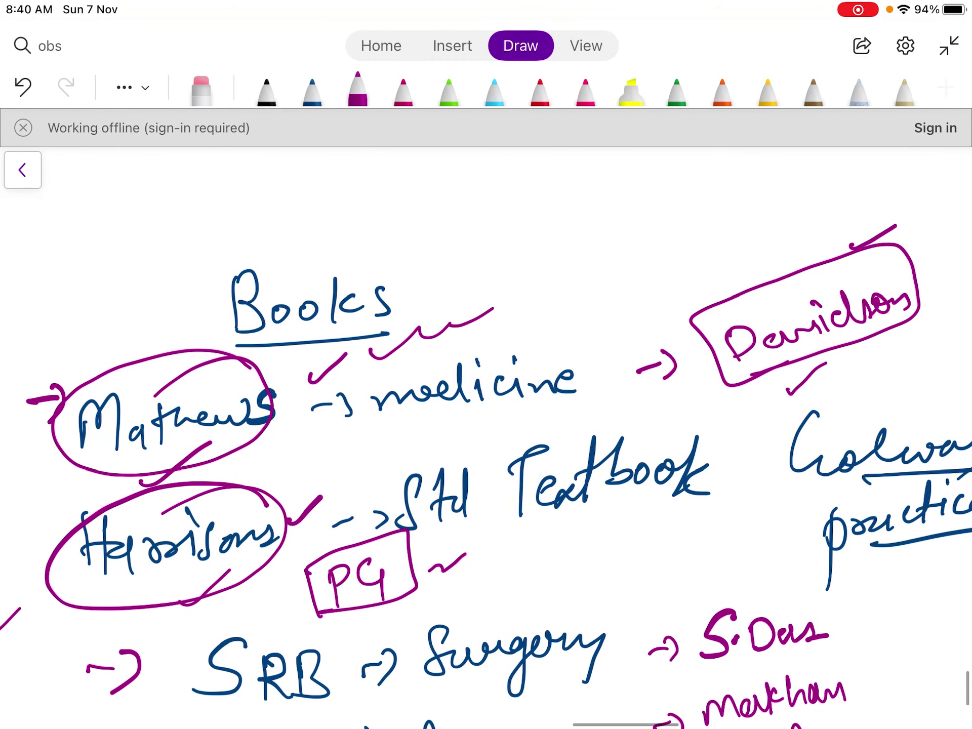
pyautogui.moveTo(82, 469)
pyautogui.mouseDown()
pyautogui.moveTo(304, 430)
pyautogui.moveTo(330, 413)
pyautogui.mouseUp()
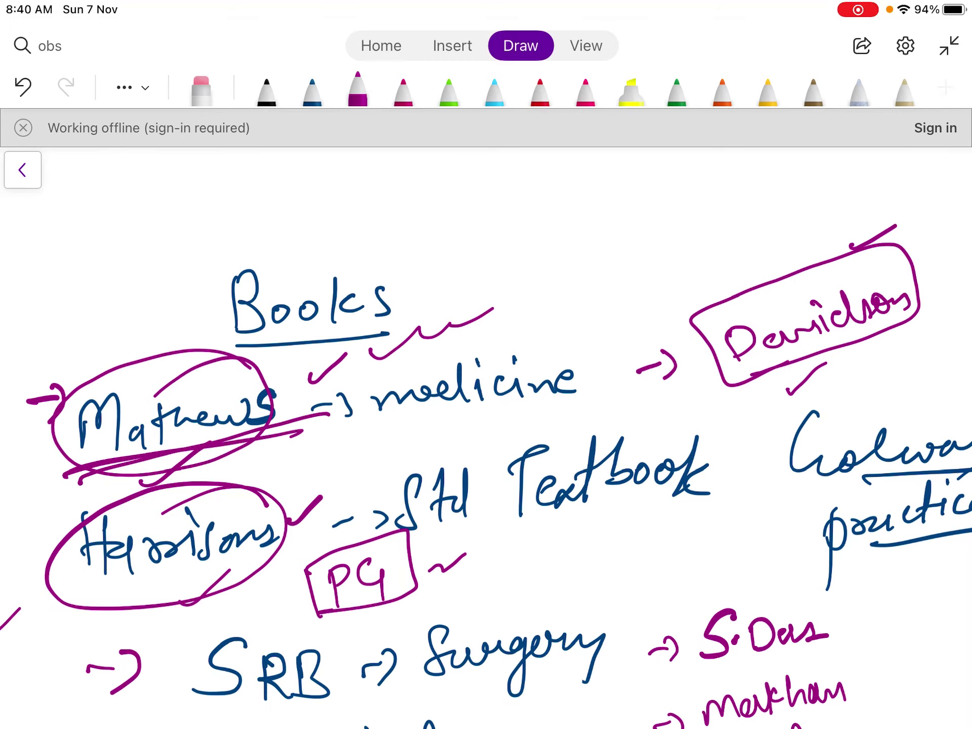
pyautogui.hscroll(4, 486, 455)
pyautogui.moveTo(838, 372); pyautogui.dragTo(895, 344)
# - Underline and loop the SRB → Surgery line in purple and tick SRB
pyautogui.scroll(-10, 486, 456)
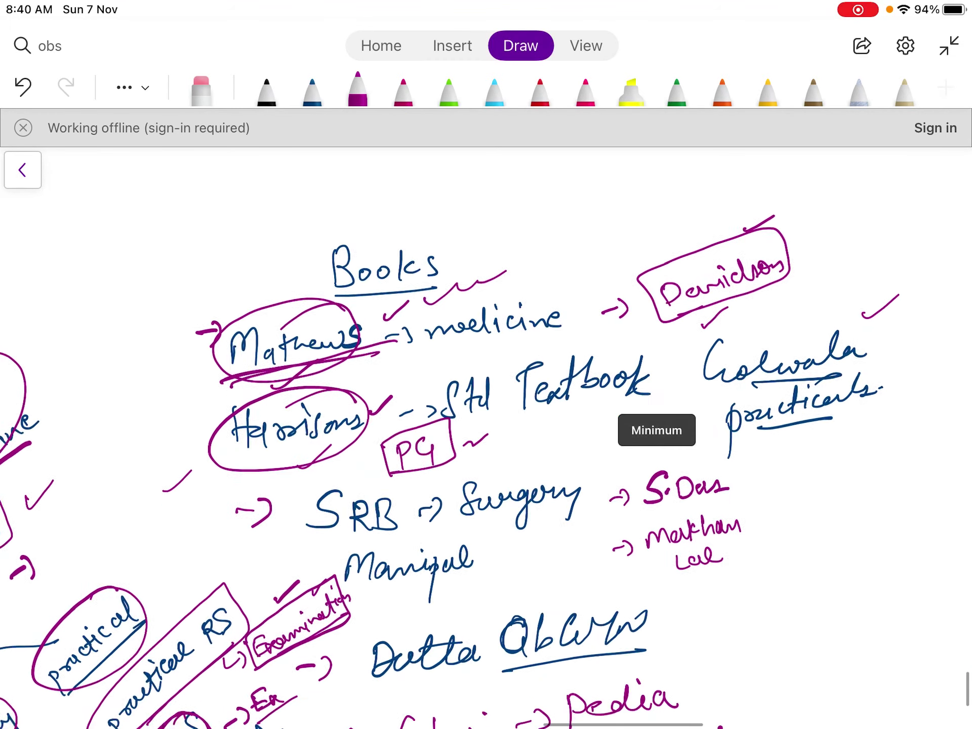
pyautogui.moveTo(268, 355); pyautogui.dragTo(355, 344)
pyautogui.moveTo(428, 347); pyautogui.dragTo(540, 330)
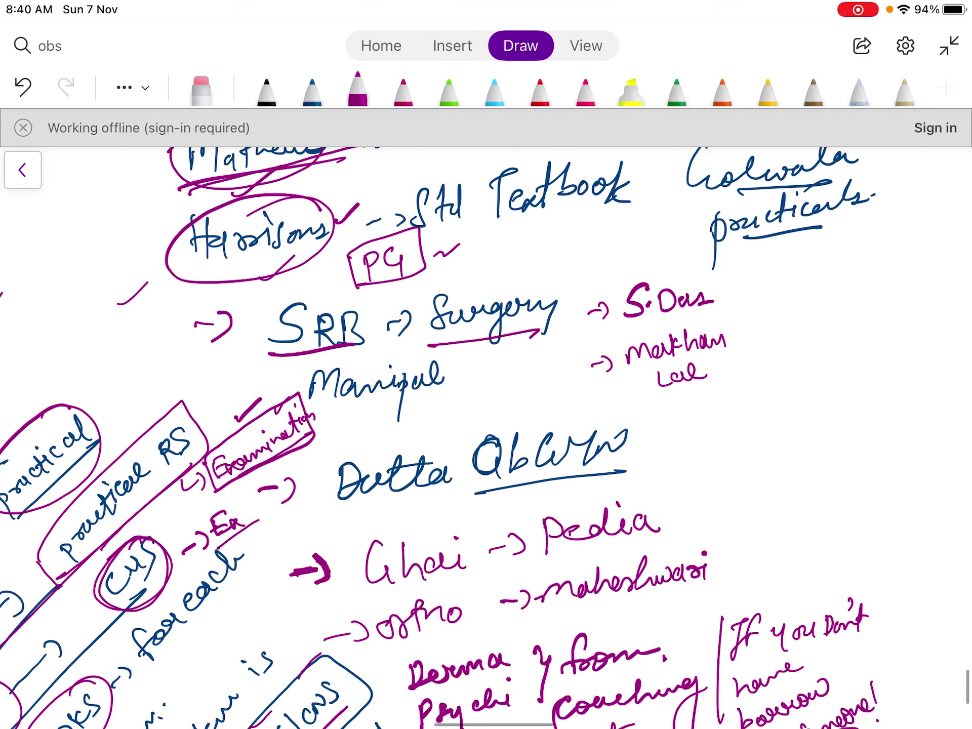
pyautogui.moveTo(539, 266)
pyautogui.mouseDown()
pyautogui.moveTo(304, 349)
pyautogui.moveTo(528, 324)
pyautogui.moveTo(542, 268)
pyautogui.mouseUp()
pyautogui.scroll(1, 502, 354)
pyautogui.scroll(2, 329, 269)
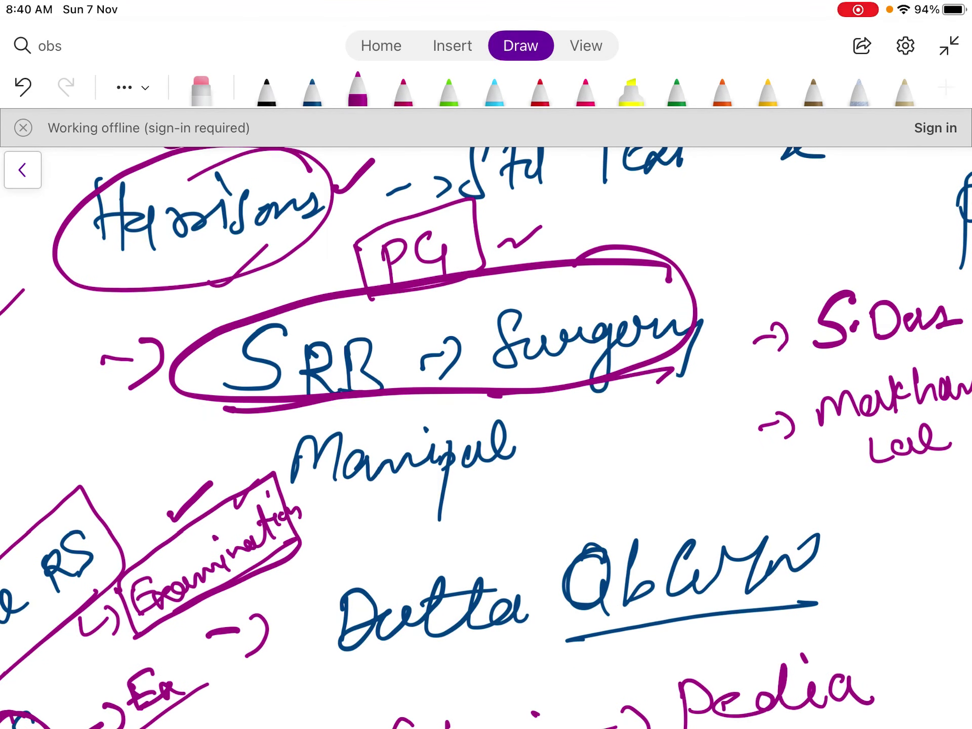
pyautogui.moveTo(390, 327); pyautogui.dragTo(430, 318)
# - Write a circled 'PG' under SRB, loop SRB separately, and tick Surgery
pyautogui.moveTo(173, 405)
pyautogui.mouseDown()
pyautogui.moveTo(188, 443)
pyautogui.moveTo(198, 421)
pyautogui.mouseUp()
pyautogui.moveTo(206, 405); pyautogui.dragTo(242, 431)
pyautogui.moveTo(198, 385)
pyautogui.mouseDown()
pyautogui.moveTo(160, 426)
pyautogui.moveTo(183, 388)
pyautogui.mouseUp()
pyautogui.moveTo(263, 405)
pyautogui.mouseDown()
pyautogui.moveTo(381, 355)
pyautogui.moveTo(225, 327)
pyautogui.moveTo(276, 412)
pyautogui.mouseUp()
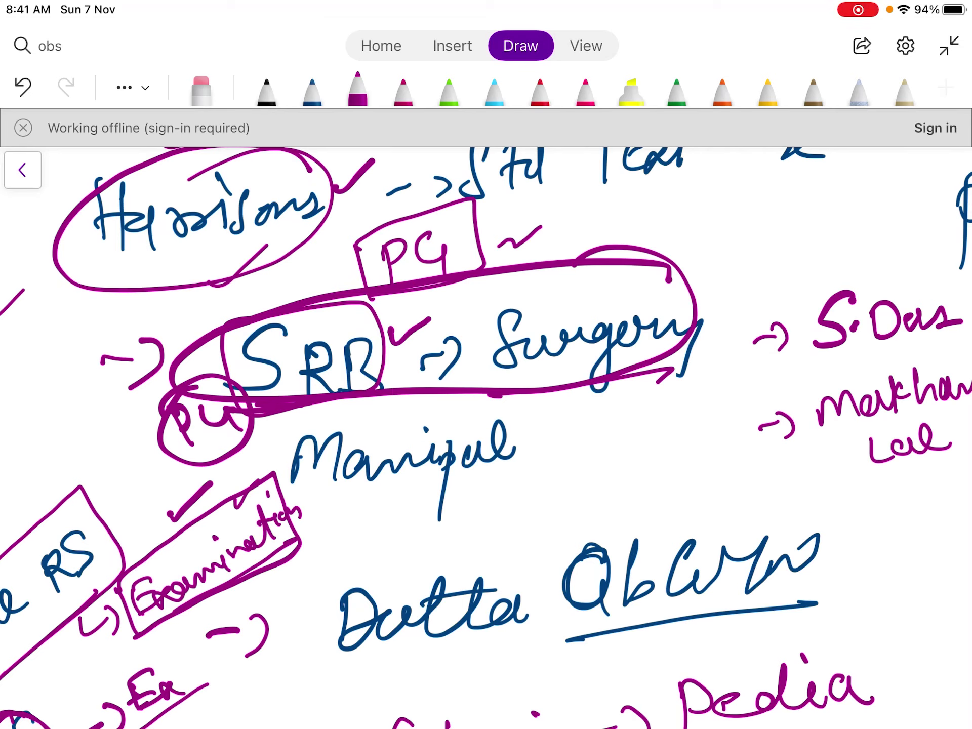
pyautogui.moveTo(353, 366)
pyautogui.mouseDown()
pyautogui.moveTo(374, 378)
pyautogui.moveTo(347, 381)
pyautogui.mouseUp()
pyautogui.moveTo(699, 294); pyautogui.dragTo(735, 278)
pyautogui.moveTo(512, 409)
pyautogui.mouseDown()
pyautogui.moveTo(377, 401)
pyautogui.moveTo(441, 508)
pyautogui.moveTo(506, 407)
pyautogui.mouseUp()
pyautogui.moveTo(527, 465); pyautogui.dragTo(565, 446)
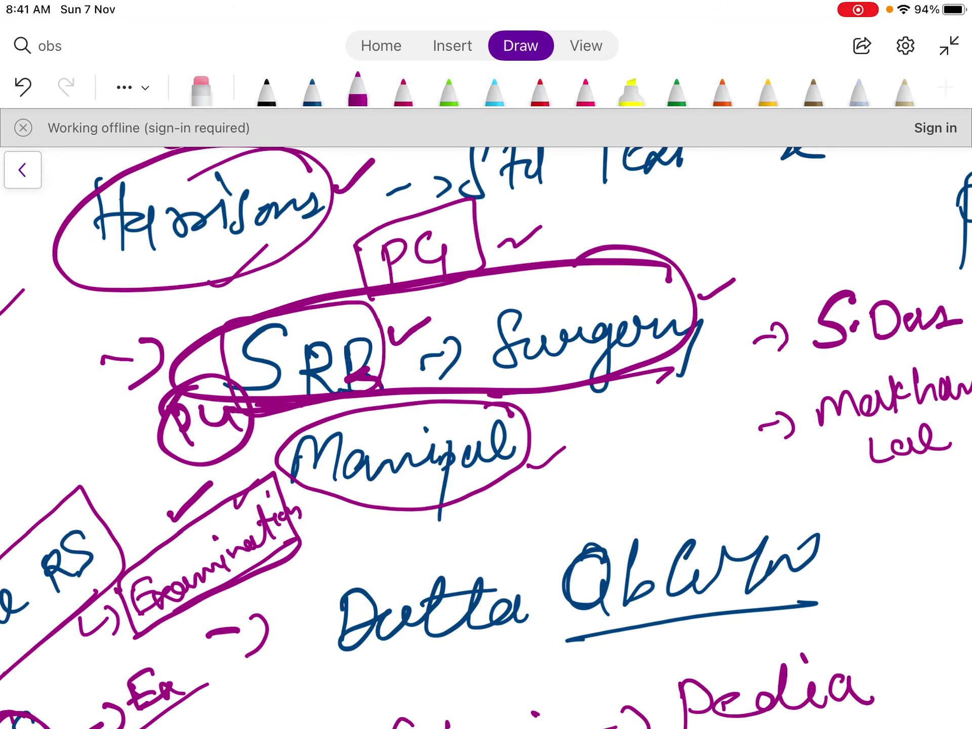
pyautogui.hscroll(5, 486, 437)
pyautogui.hscroll(4, 486, 437)
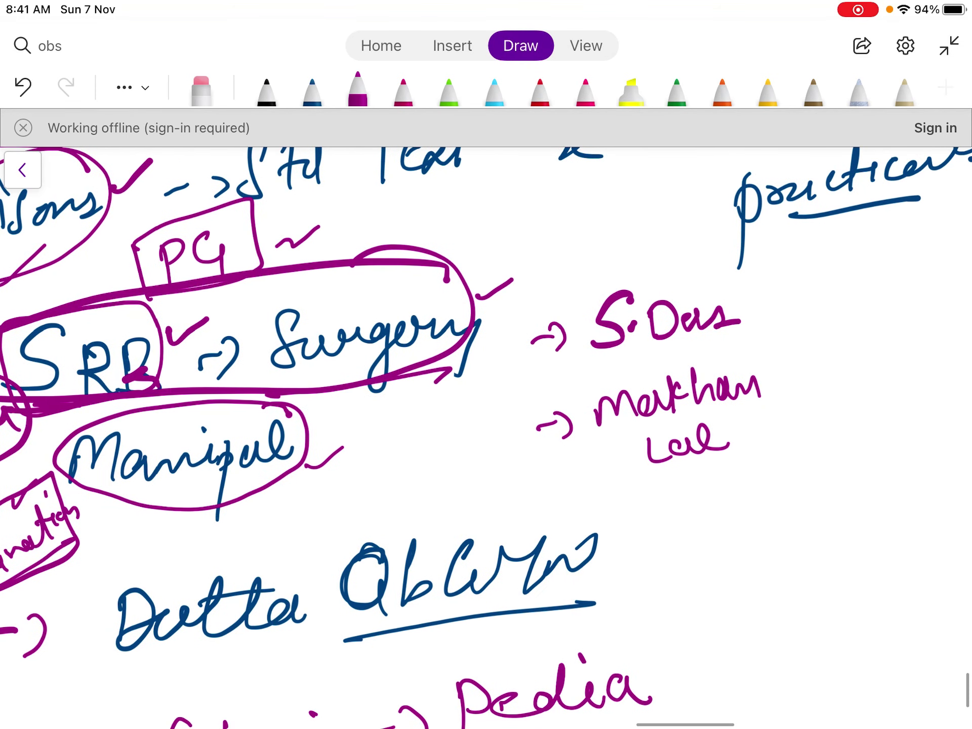
pyautogui.moveTo(768, 309); pyautogui.dragTo(834, 282)
pyautogui.moveTo(796, 380); pyautogui.dragTo(861, 349)
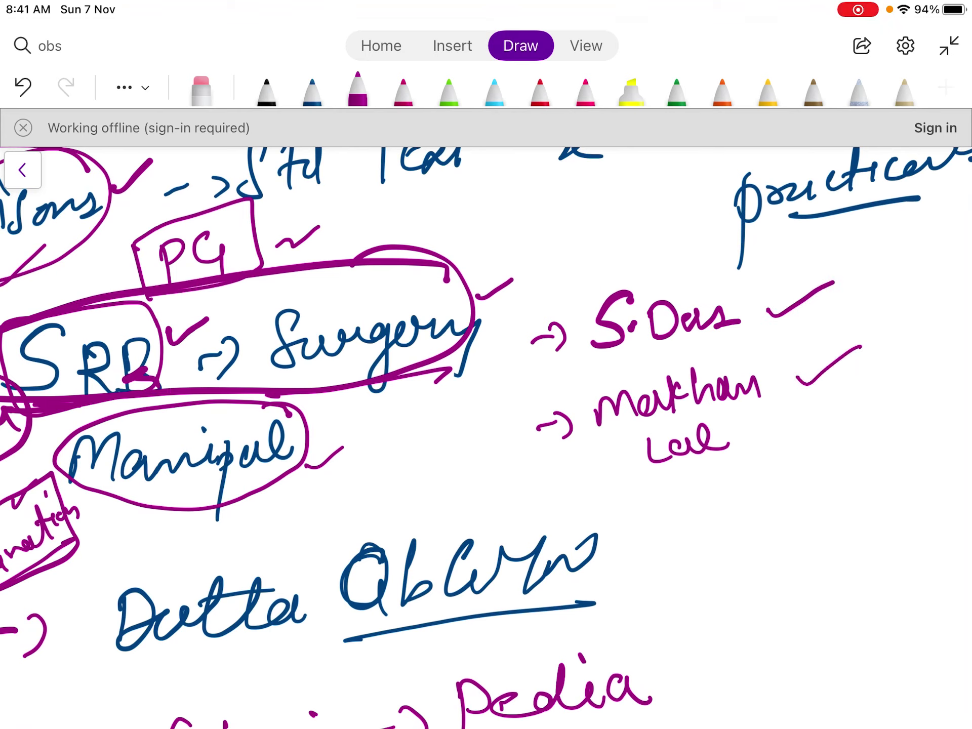
pyautogui.moveTo(661, 363); pyautogui.dragTo(735, 349)
pyautogui.moveTo(582, 299)
pyautogui.mouseDown()
pyautogui.moveTo(586, 352)
pyautogui.moveTo(763, 334)
pyautogui.moveTo(587, 371)
pyautogui.mouseUp()
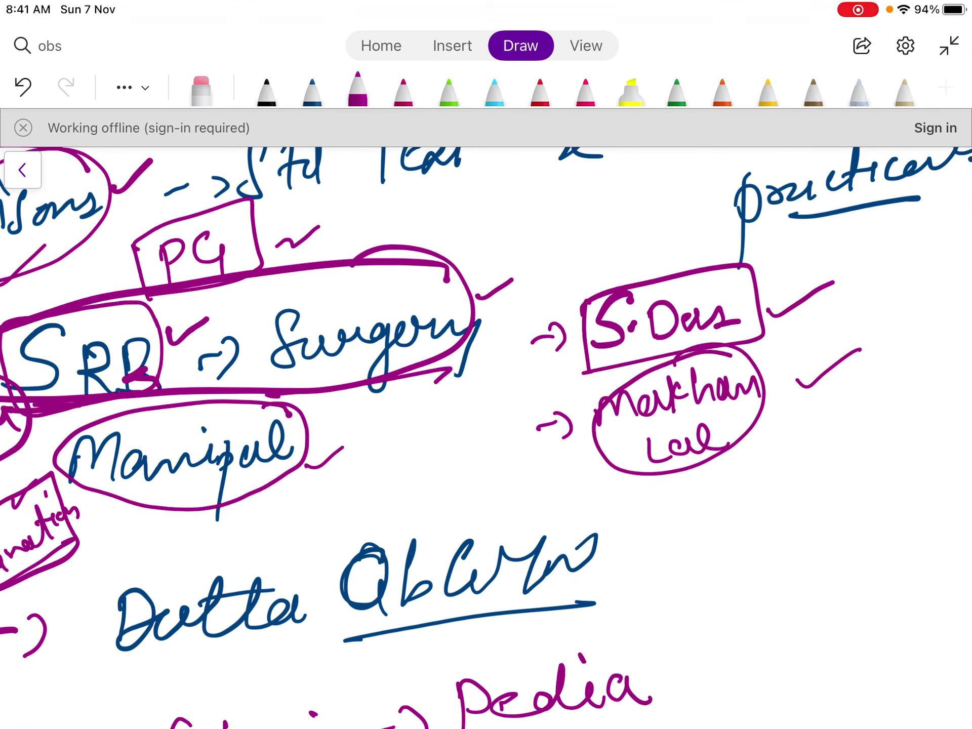
pyautogui.moveTo(805, 283); pyautogui.dragTo(841, 267)
pyautogui.moveTo(835, 256)
pyautogui.mouseDown()
pyautogui.moveTo(854, 271)
pyautogui.moveTo(839, 286)
pyautogui.mouseUp()
pyautogui.moveTo(628, 498)
pyautogui.mouseDown()
pyautogui.moveTo(740, 352)
pyautogui.moveTo(645, 488)
pyautogui.mouseUp()
pyautogui.moveTo(750, 462)
pyautogui.mouseDown()
pyautogui.moveTo(759, 490)
pyautogui.moveTo(780, 475)
pyautogui.mouseUp()
pyautogui.moveTo(782, 481)
pyautogui.mouseDown()
pyautogui.moveTo(799, 461)
pyautogui.moveTo(826, 471)
pyautogui.moveTo(834, 430)
pyautogui.mouseUp()
pyautogui.moveTo(758, 501); pyautogui.dragTo(779, 490)
pyautogui.moveTo(783, 423); pyautogui.dragTo(775, 416)
pyautogui.moveTo(861, 430); pyautogui.dragTo(898, 407)
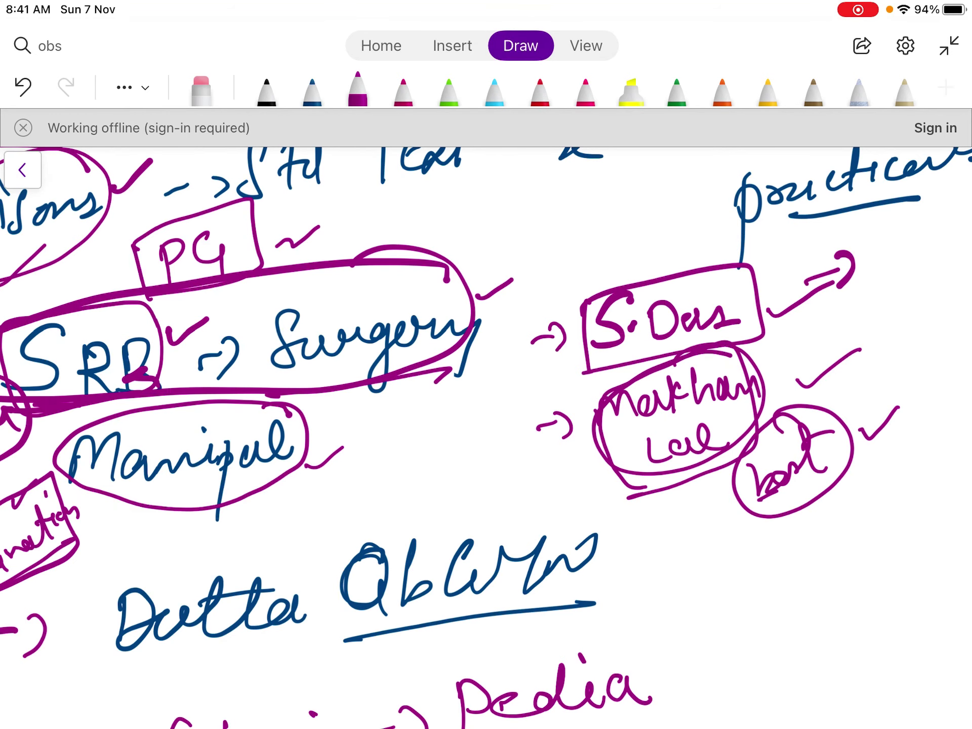
pyautogui.scroll(-5, 486, 438)
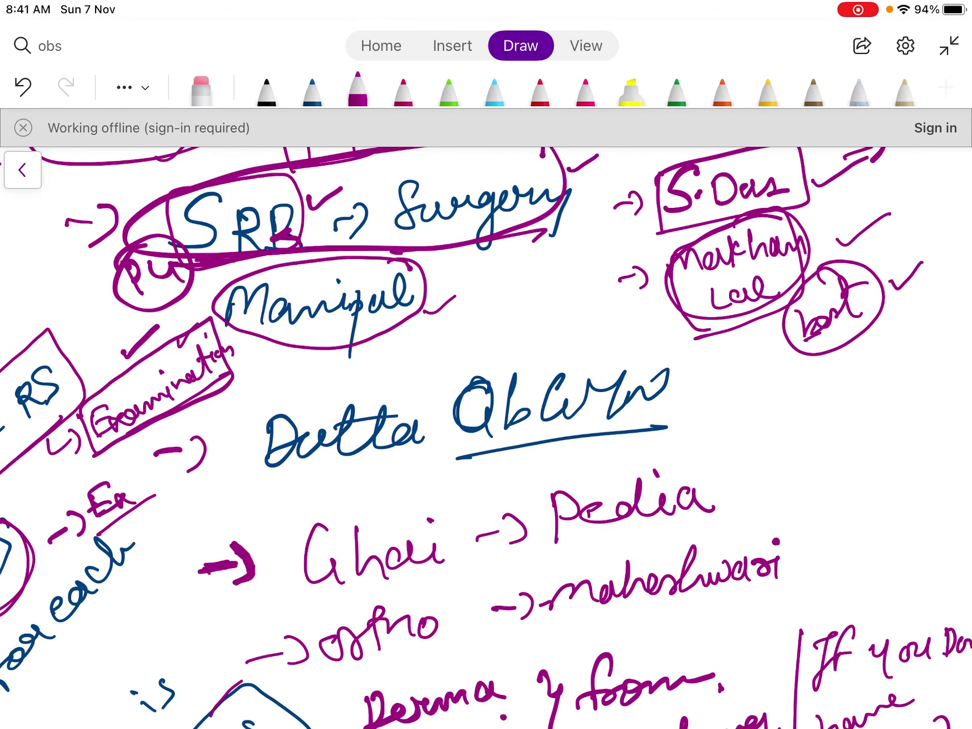
pyautogui.moveTo(857, 192)
pyautogui.mouseDown()
pyautogui.moveTo(892, 218)
pyautogui.moveTo(893, 286)
pyautogui.mouseUp()
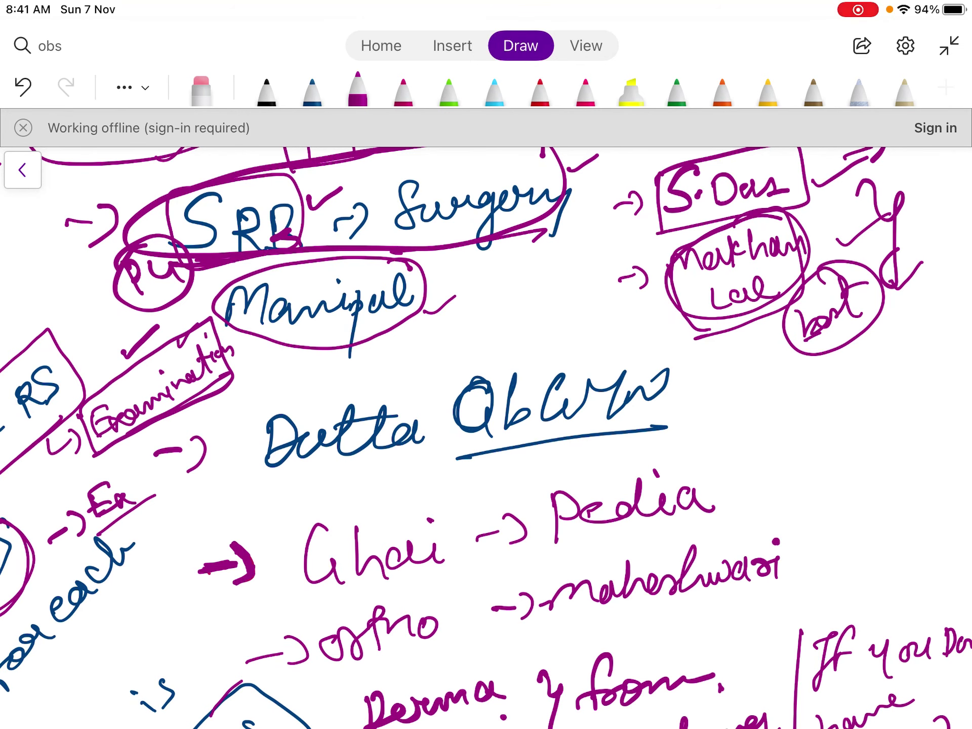
pyautogui.scroll(1, 487, 437)
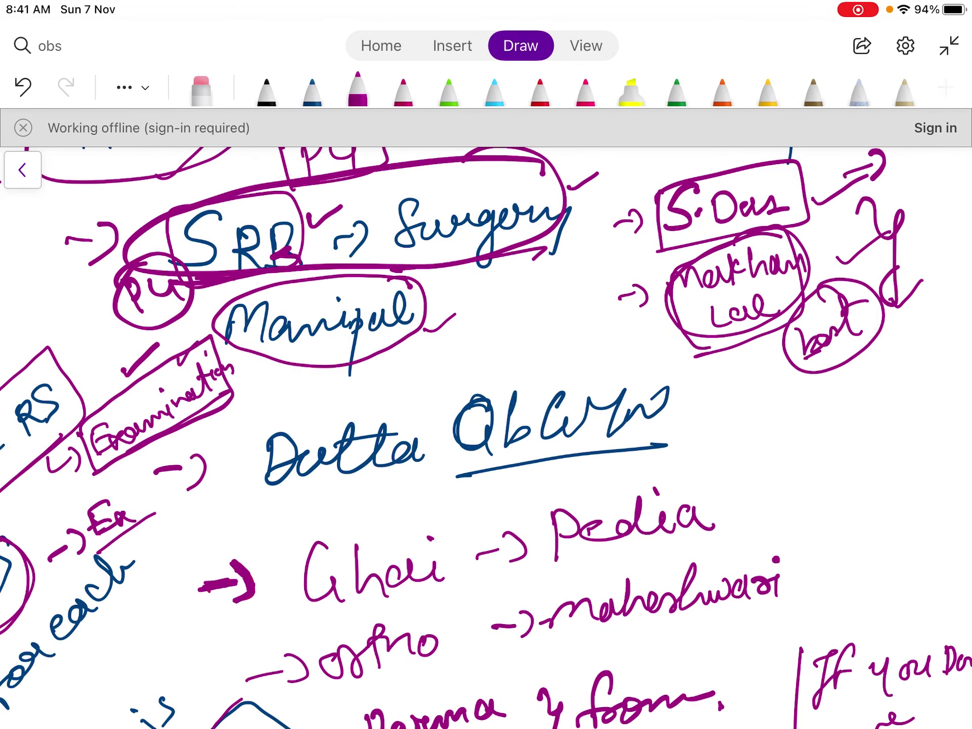
# - In purple, underline Datta, Pedia, ortho and Derma, circle Ghai and box maheshwari
pyautogui.scroll(-5, 486, 438)
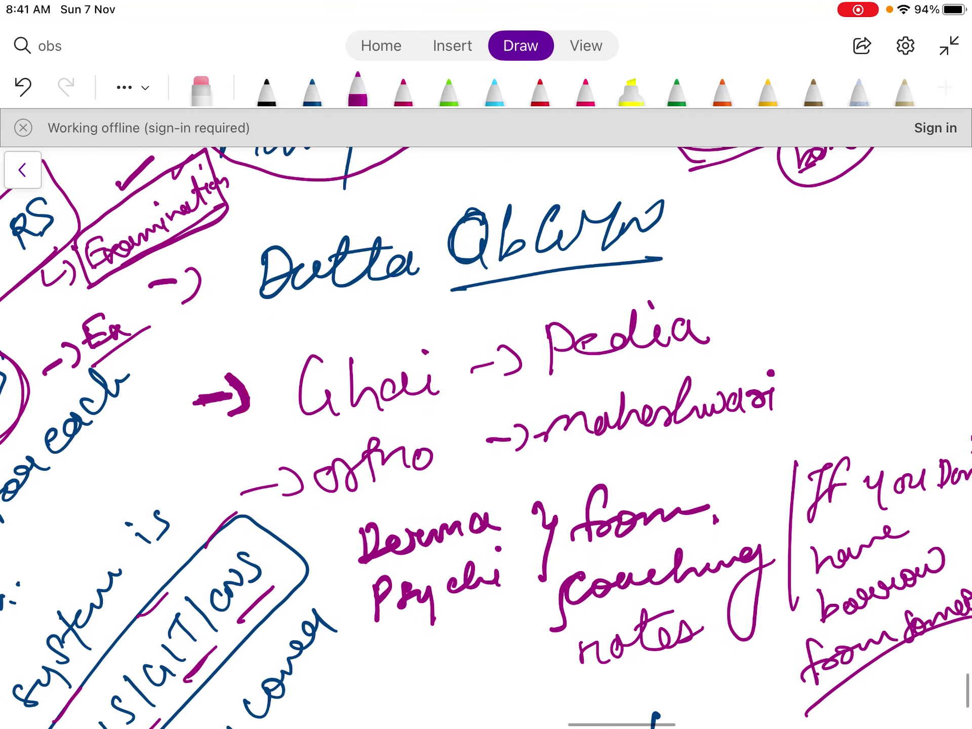
pyautogui.moveTo(263, 329); pyautogui.dragTo(667, 257)
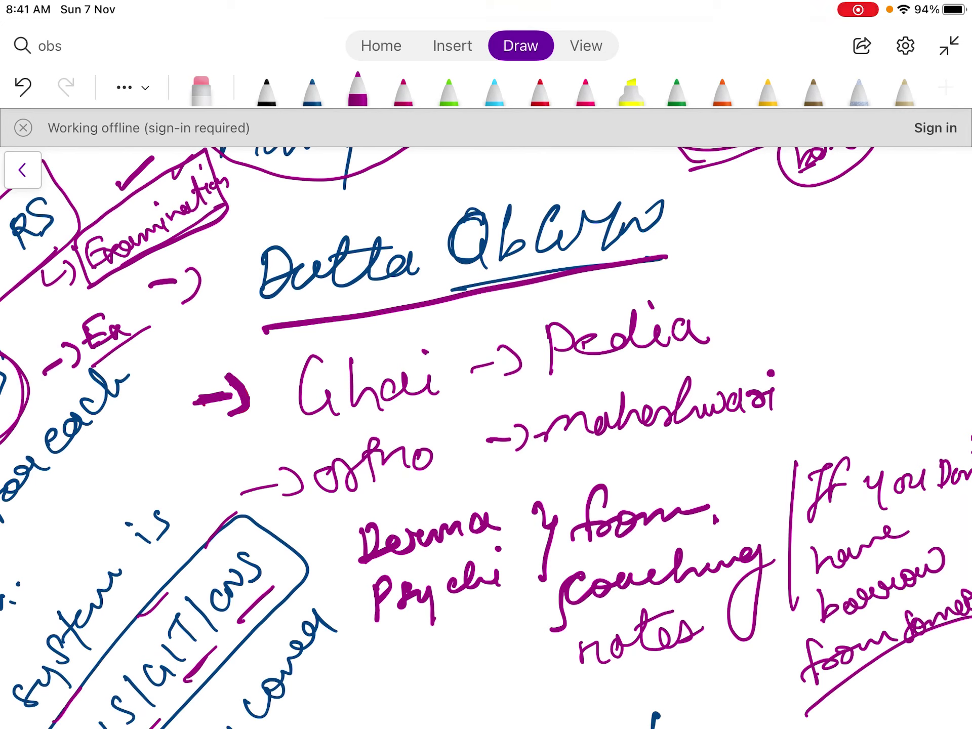
pyautogui.moveTo(426, 350); pyautogui.dragTo(378, 441)
pyautogui.moveTo(574, 384); pyautogui.dragTo(685, 362)
pyautogui.moveTo(330, 512); pyautogui.dragTo(440, 473)
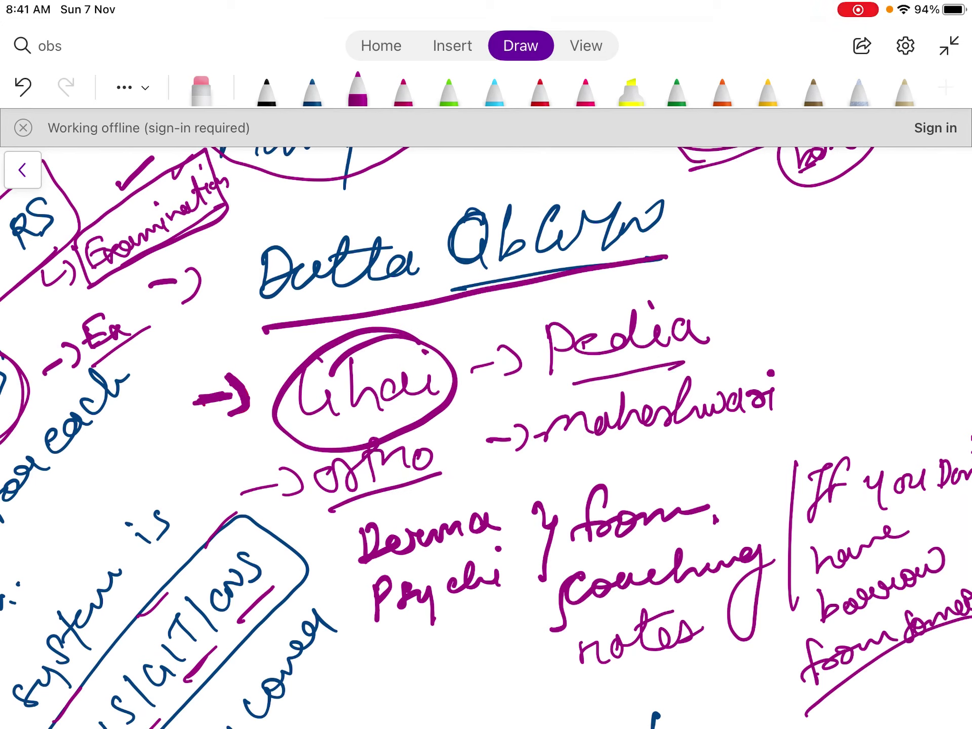
pyautogui.moveTo(557, 466)
pyautogui.mouseDown()
pyautogui.moveTo(649, 448)
pyautogui.moveTo(696, 362)
pyautogui.moveTo(580, 469)
pyautogui.mouseUp()
pyautogui.moveTo(374, 560); pyautogui.dragTo(480, 549)
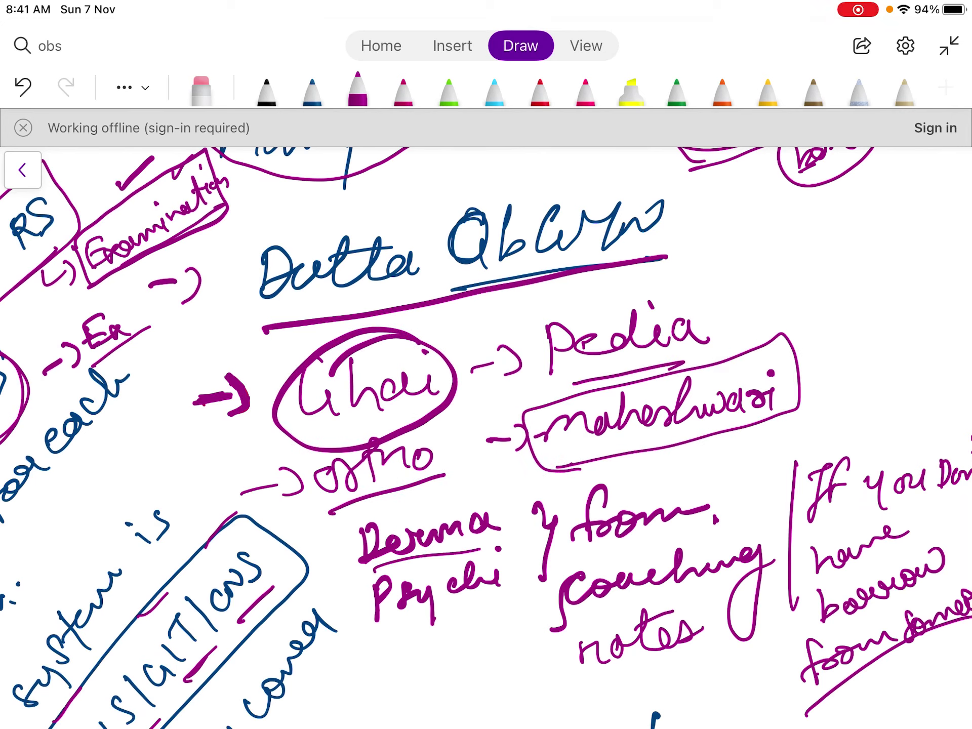
pyautogui.moveTo(384, 642); pyautogui.dragTo(487, 599)
# - Switch to the dark blue pen and underline 'from coaching notes'
pyautogui.scroll(-3, 486, 405)
pyautogui.click(312, 88)
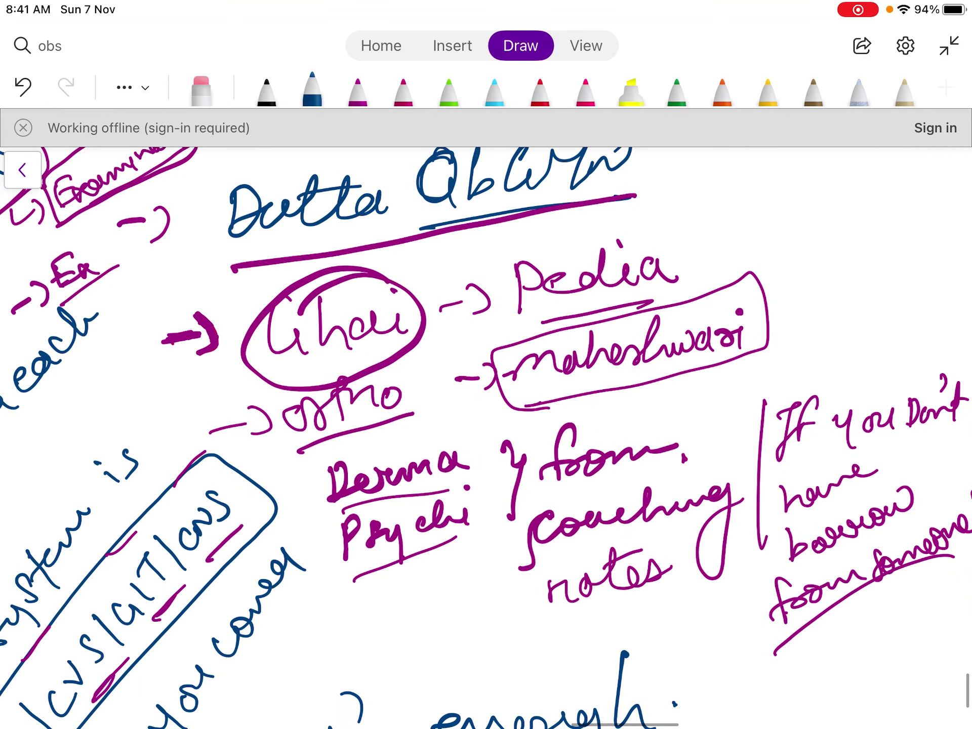
pyautogui.moveTo(560, 499); pyautogui.dragTo(699, 462)
pyautogui.moveTo(581, 559); pyautogui.dragTo(691, 529)
pyautogui.moveTo(606, 619); pyautogui.dragTo(676, 582)
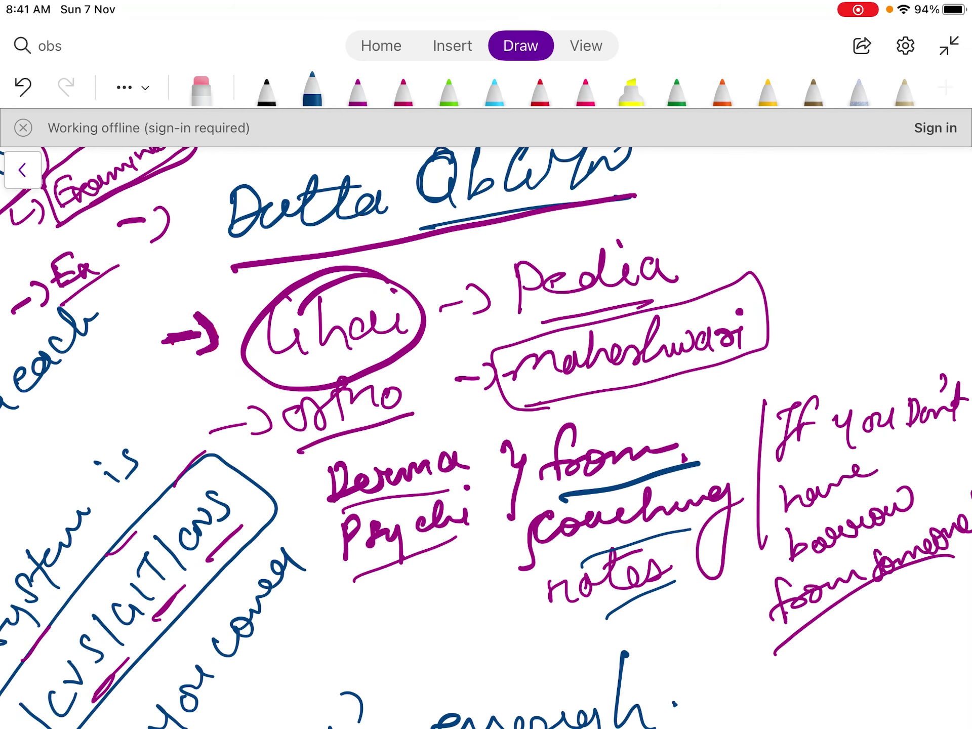
# - Draw a blue bracket in the right margin and tick Derma and Psychi in blue
pyautogui.hscroll(3, 486, 436)
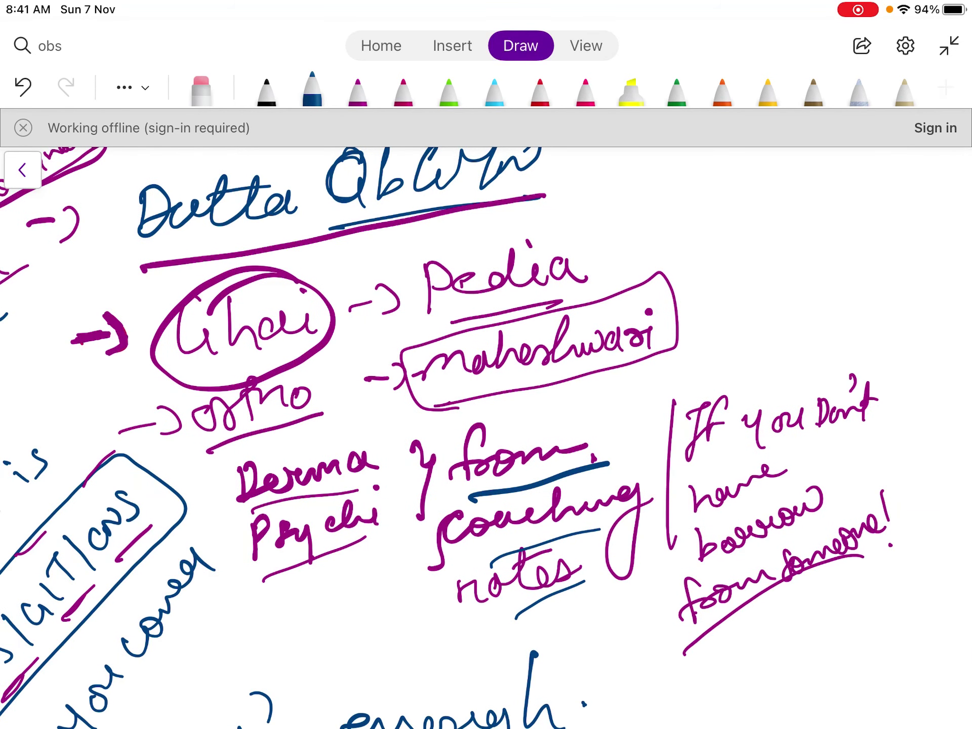
pyautogui.moveTo(893, 394)
pyautogui.mouseDown()
pyautogui.moveTo(919, 514)
pyautogui.moveTo(887, 543)
pyautogui.mouseUp()
pyautogui.scroll(-1, 486, 436)
pyautogui.scroll(-2, 486, 436)
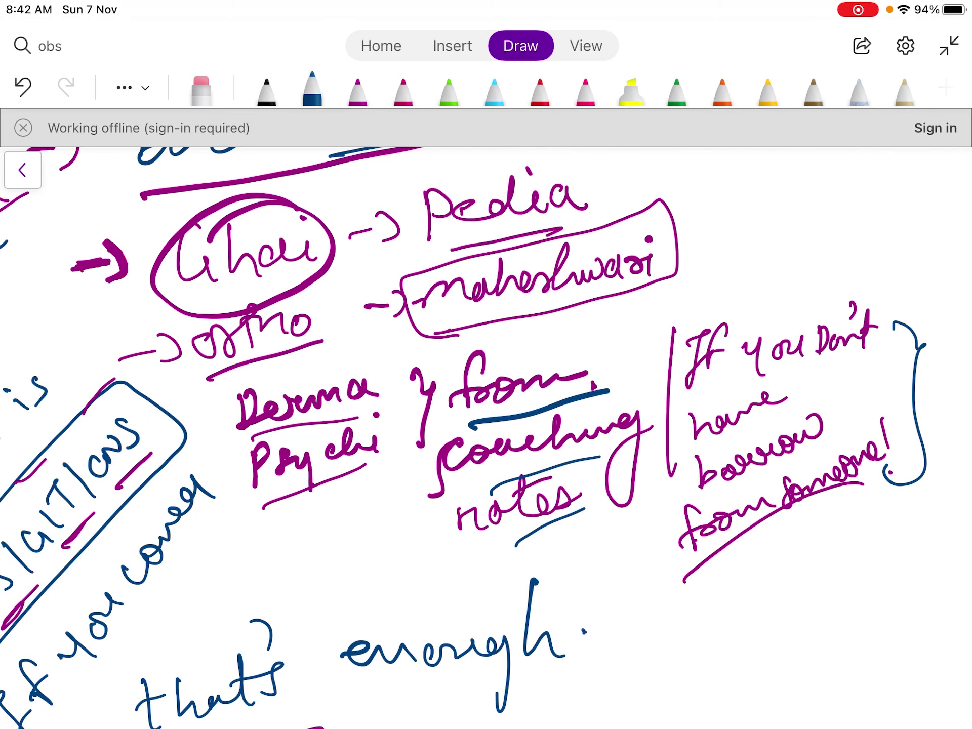
pyautogui.scroll(-3, 486, 437)
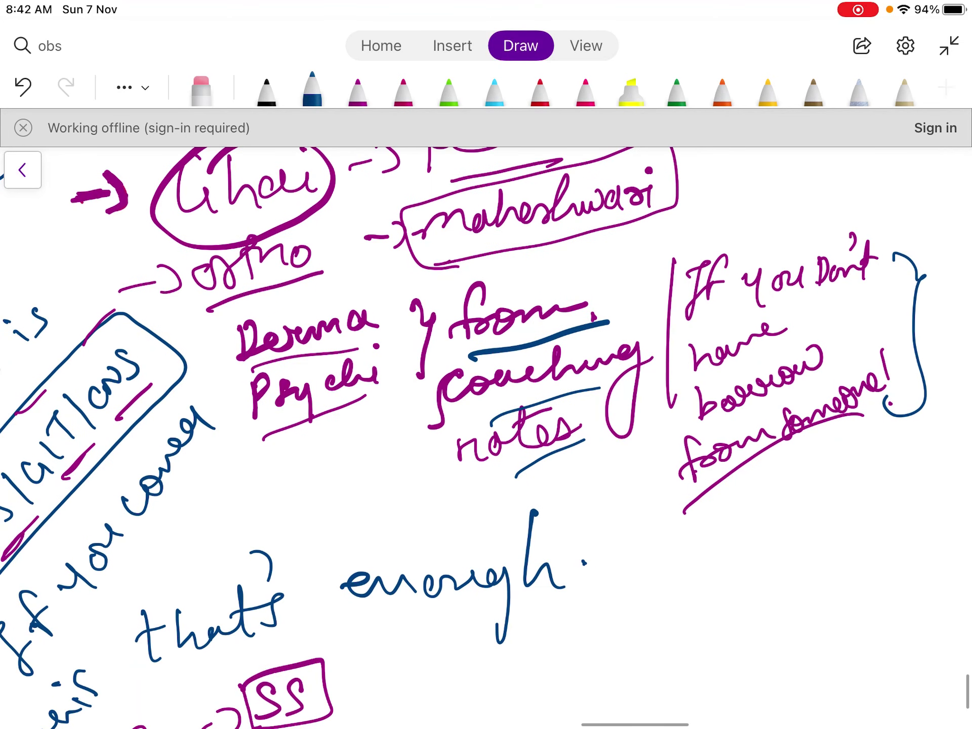
pyautogui.scroll(2, 486, 437)
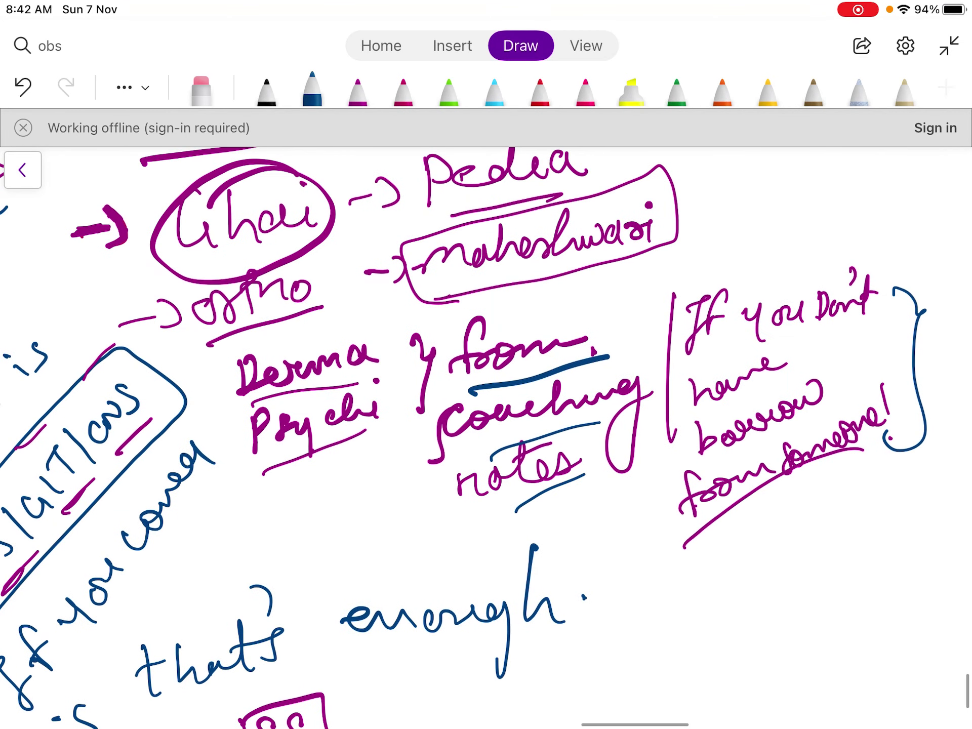
pyautogui.moveTo(368, 329); pyautogui.dragTo(408, 310)
pyautogui.moveTo(384, 383); pyautogui.dragTo(422, 354)
# - Add a blue brace beside the borrowing tip with a boxed 'big' note
pyautogui.scroll(2, 441, 438)
pyautogui.hscroll(-2, 440, 437)
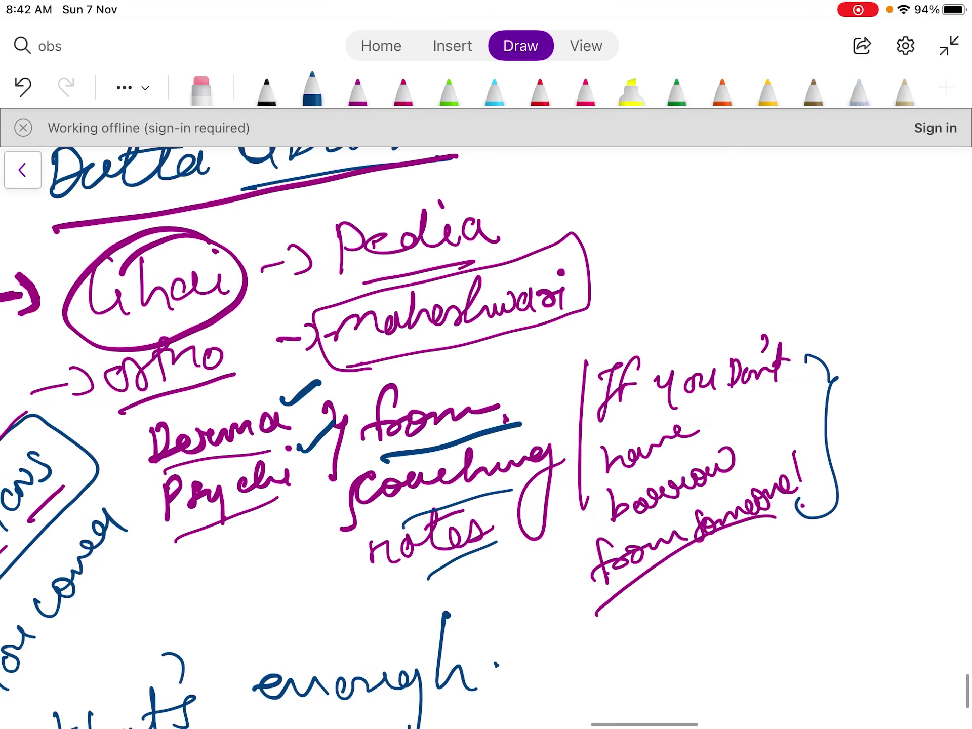
pyautogui.hscroll(2, 420, 438)
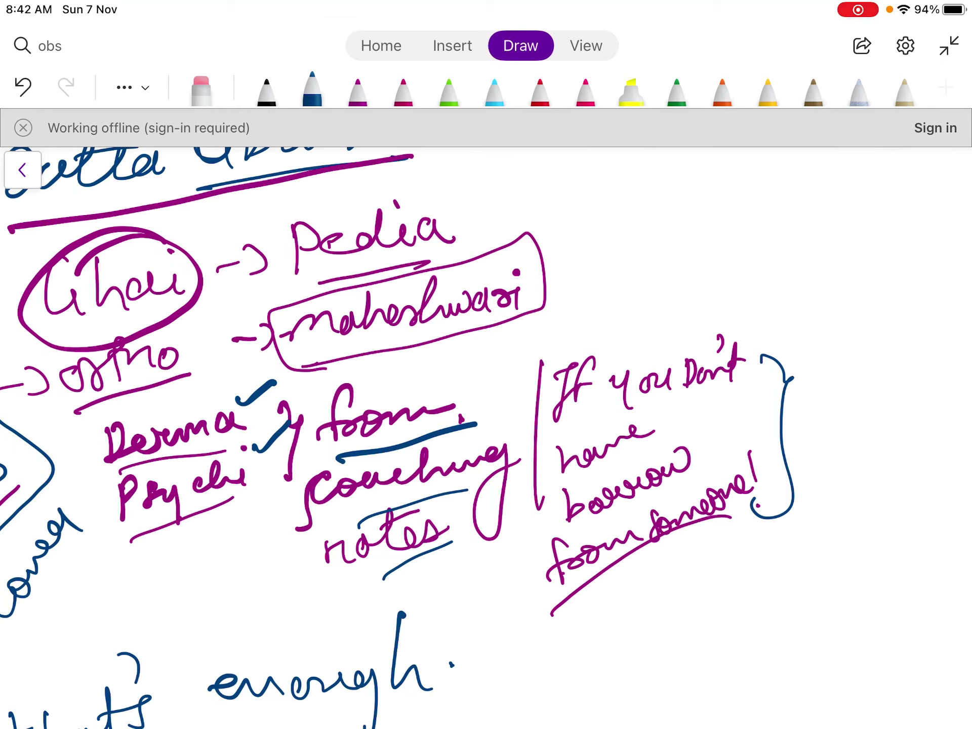
pyautogui.moveTo(807, 316)
pyautogui.mouseDown()
pyautogui.moveTo(805, 350)
pyautogui.moveTo(821, 341)
pyautogui.mouseUp()
pyautogui.moveTo(836, 325)
pyautogui.mouseDown()
pyautogui.moveTo(837, 340)
pyautogui.moveTo(867, 369)
pyautogui.moveTo(893, 326)
pyautogui.mouseUp()
pyautogui.click(832, 310)
pyautogui.moveTo(775, 320); pyautogui.dragTo(788, 380)
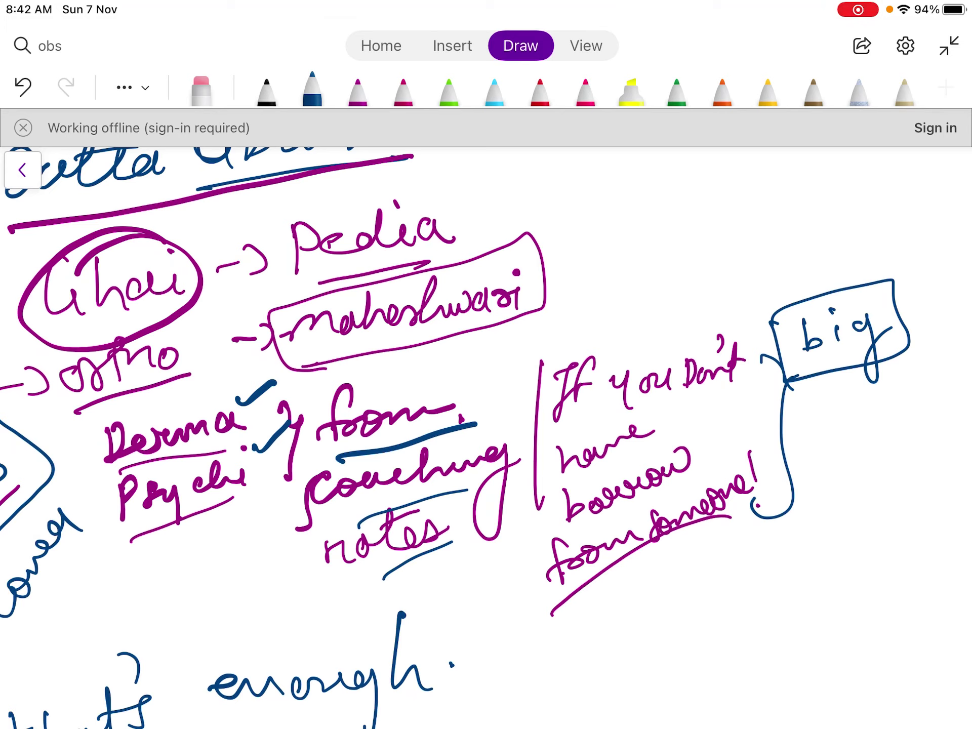
# - Box 'coaching notes' in blue and add an arrow pointing to a circled 'Imp'
pyautogui.moveTo(266, 486)
pyautogui.mouseDown()
pyautogui.moveTo(294, 590)
pyautogui.moveTo(543, 508)
pyautogui.moveTo(276, 606)
pyautogui.mouseUp()
pyautogui.moveTo(471, 586); pyautogui.dragTo(532, 658)
pyautogui.moveTo(577, 615)
pyautogui.mouseDown()
pyautogui.moveTo(625, 630)
pyautogui.moveTo(671, 620)
pyautogui.mouseUp()
pyautogui.moveTo(583, 605)
pyautogui.mouseDown()
pyautogui.moveTo(648, 565)
pyautogui.moveTo(598, 593)
pyautogui.mouseUp()
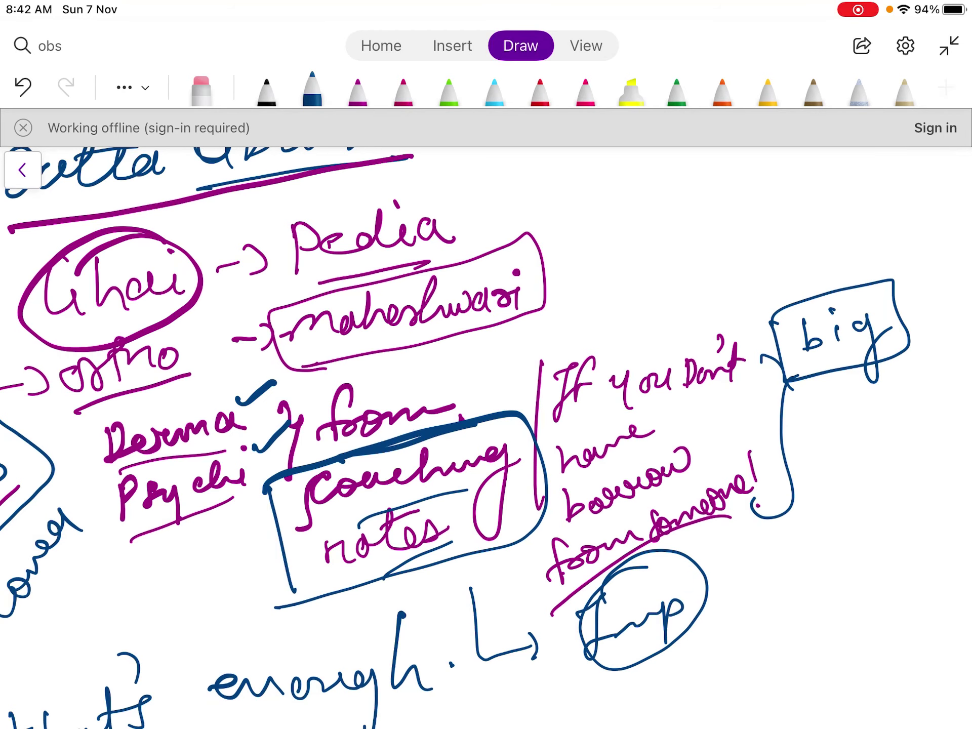
pyautogui.scroll(-2, 486, 438)
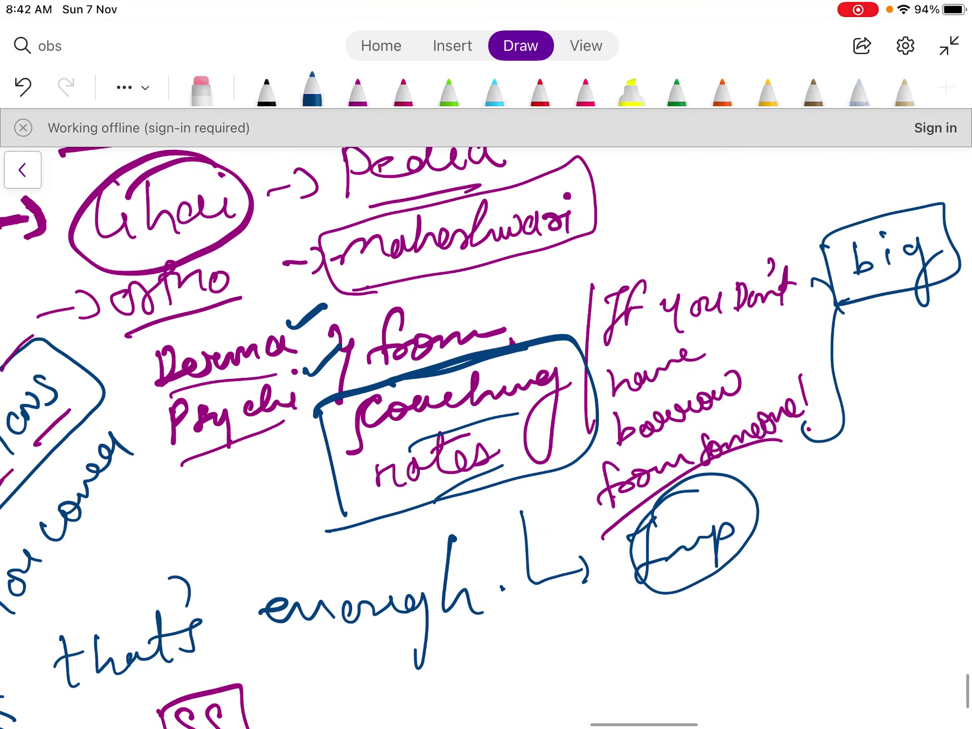
# - Handwrite 'Thank' in dark blue in the empty area below the notes
pyautogui.scroll(-4, 487, 437)
pyautogui.scroll(-10, 486, 438)
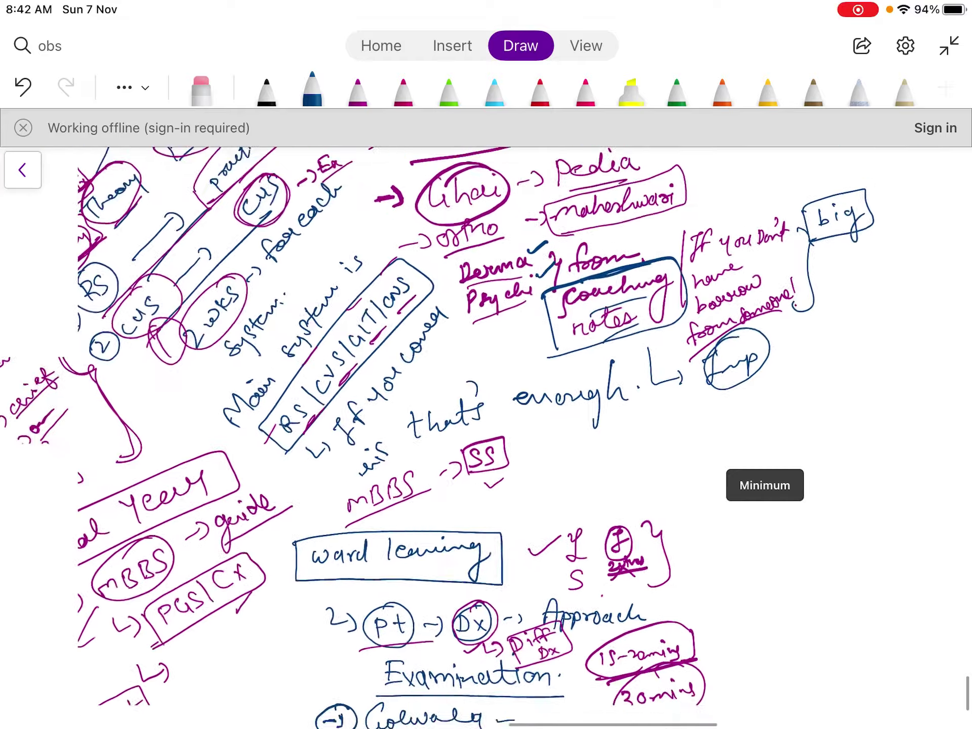
pyautogui.scroll(-15, 487, 437)
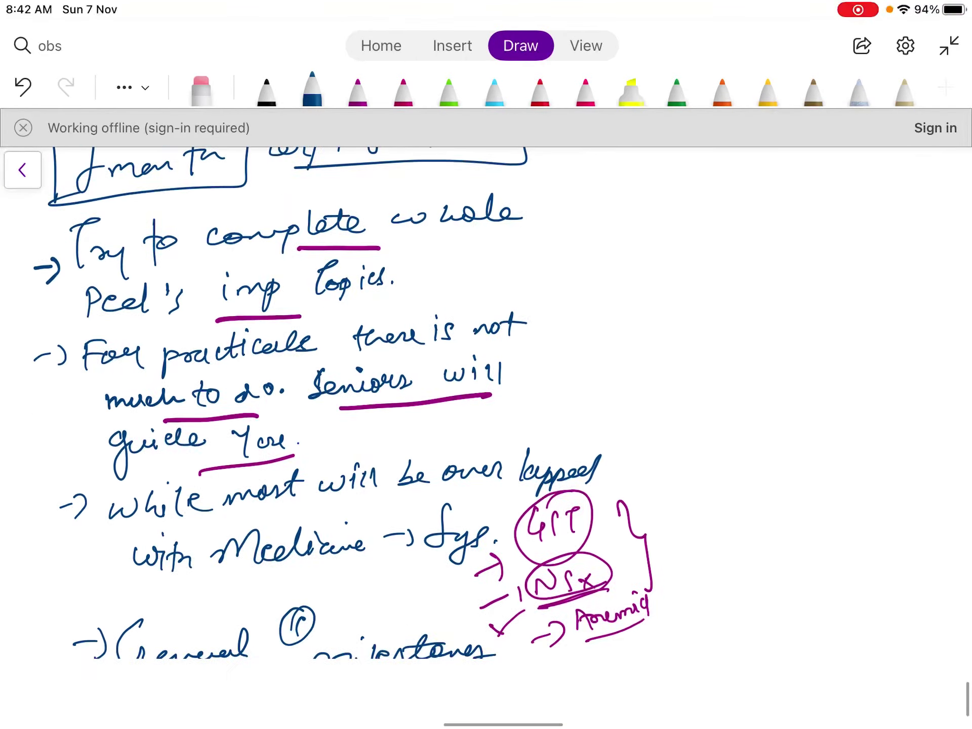
pyautogui.scroll(5, 486, 438)
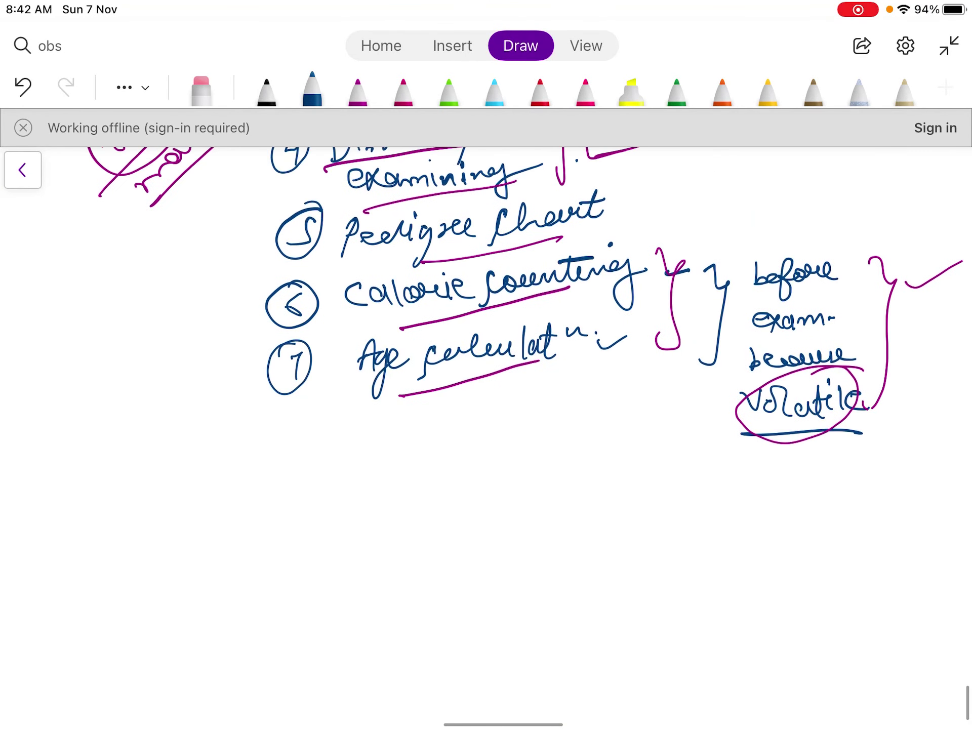
pyautogui.scroll(-5, 486, 438)
pyautogui.moveTo(228, 399)
pyautogui.mouseDown()
pyautogui.moveTo(245, 380)
pyautogui.moveTo(300, 470)
pyautogui.mouseUp()
pyautogui.moveTo(308, 324)
pyautogui.mouseDown()
pyautogui.moveTo(319, 467)
pyautogui.moveTo(472, 383)
pyautogui.moveTo(491, 411)
pyautogui.mouseUp()
pyautogui.moveTo(504, 304); pyautogui.dragTo(536, 360)
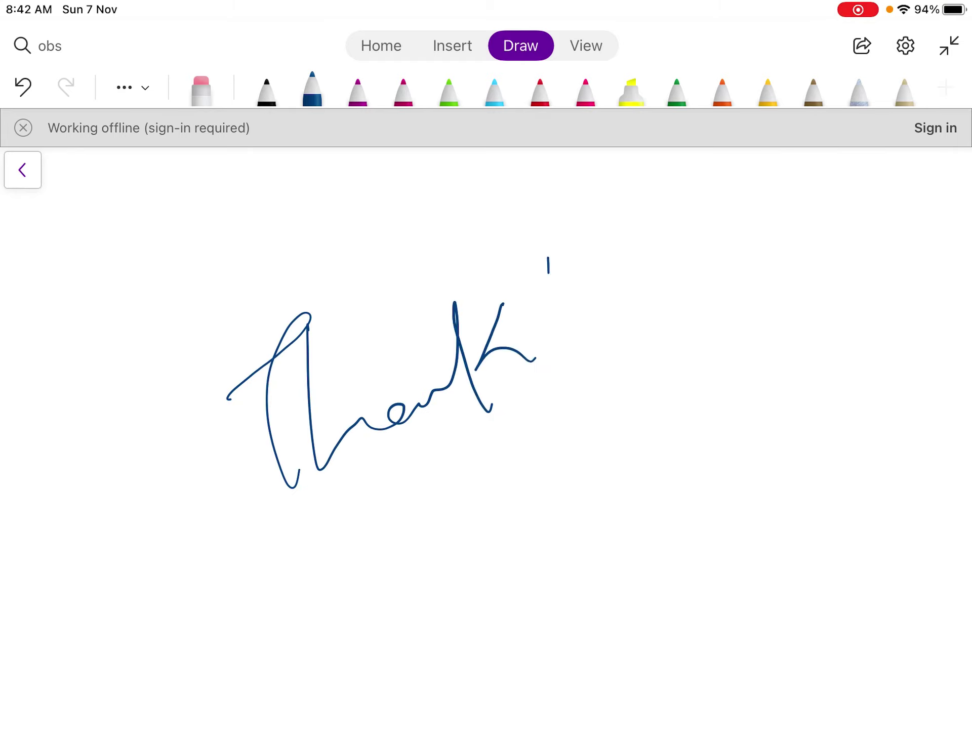